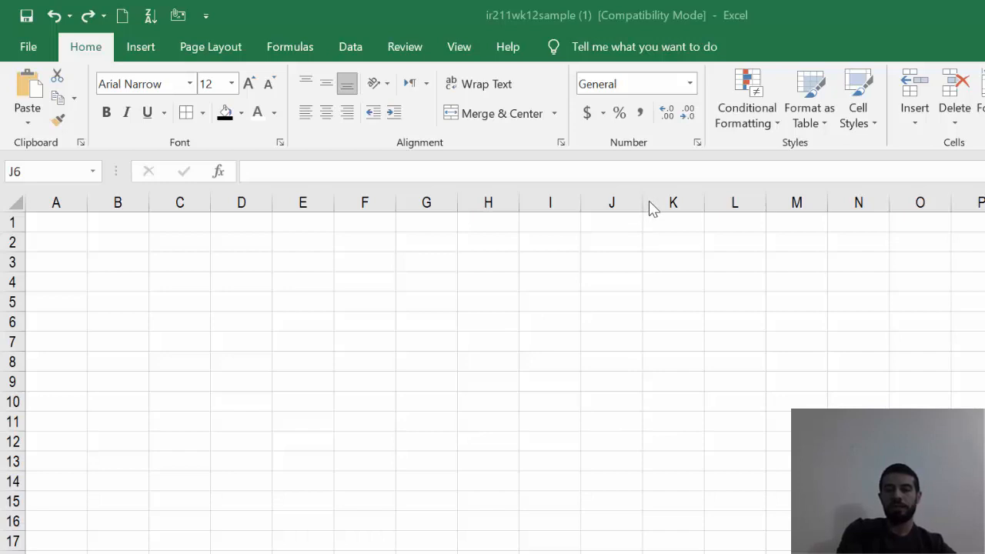
- Widen column J slightly by hand
{"action": "mouse_move", "coordinate": [643, 204]}
{"action": "left_mouse_down"}
{"action": "mouse_move", "coordinate": [700, 200]}
{"action": "mouse_move", "coordinate": [656, 198]}
{"action": "left_mouse_up"}
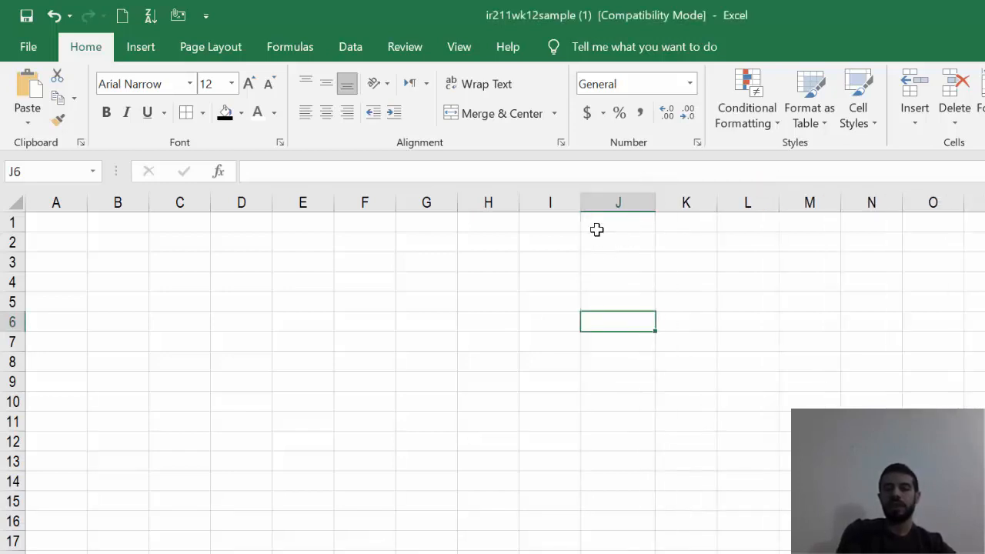
{"action": "left_click", "coordinate": [625, 258]}
{"action": "right_click", "coordinate": [626, 260]}
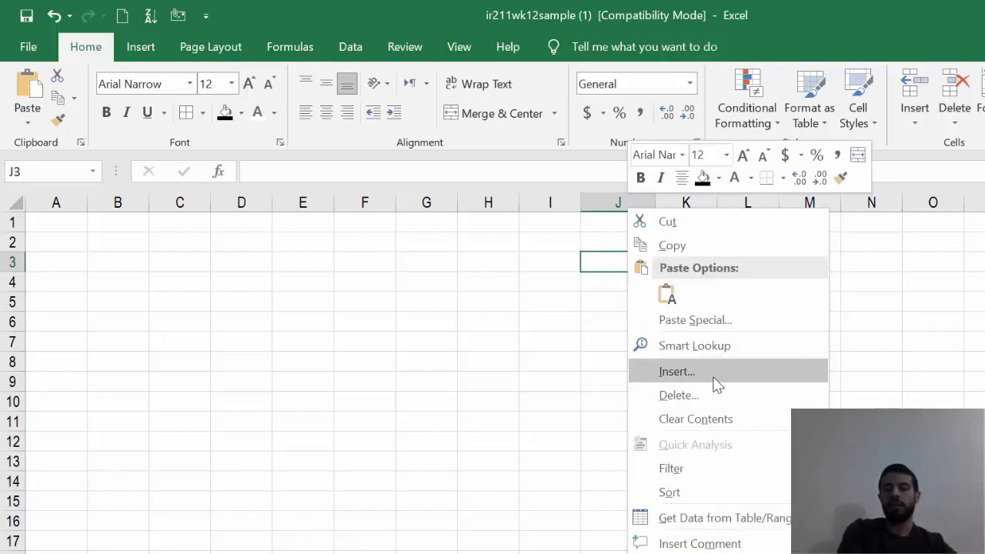
{"action": "key", "text": "Escape"}
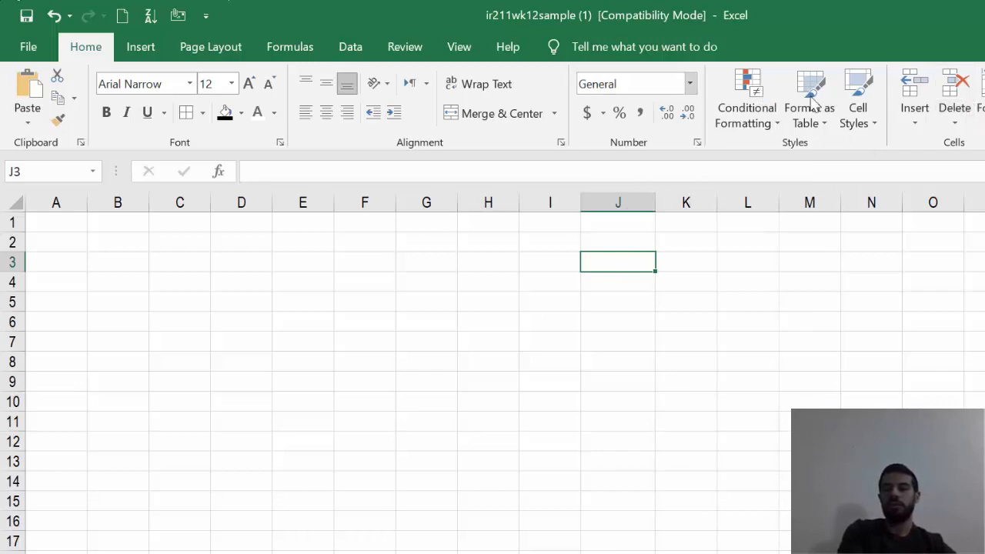
- Paste the copied black Departments heading into cell J7
{"action": "left_click", "coordinate": [624, 346]}
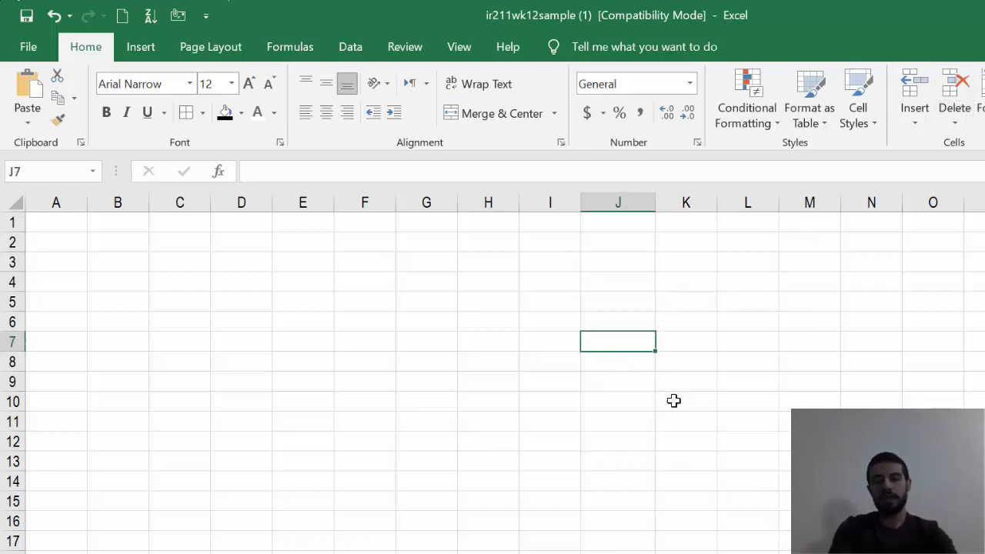
{"action": "type", "text": "Departments"}
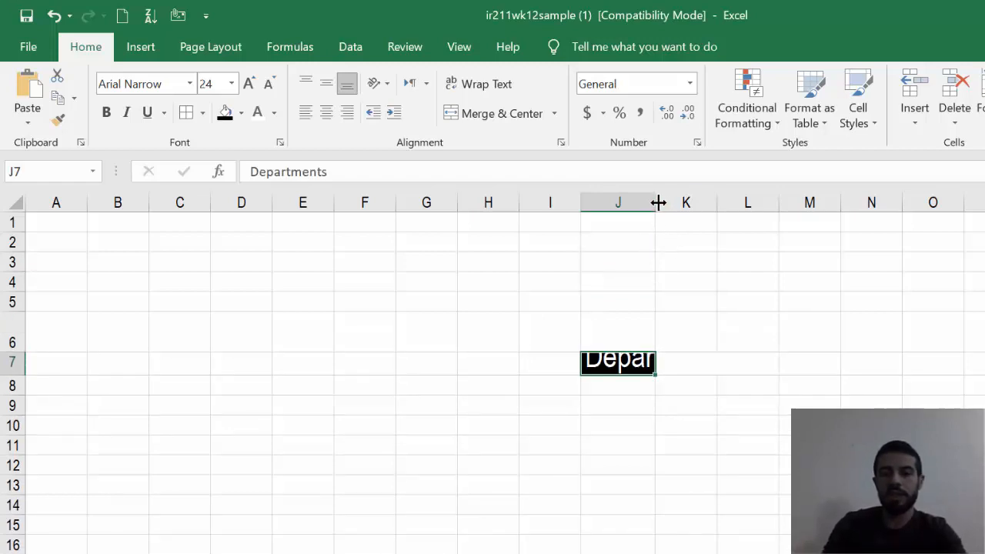
- Resize row 7 and column J by hand, ending with column J about 7.4 wide so the heading is cut off
{"action": "left_click_drag", "start_coordinate": [657, 201], "coordinate": [828, 206]}
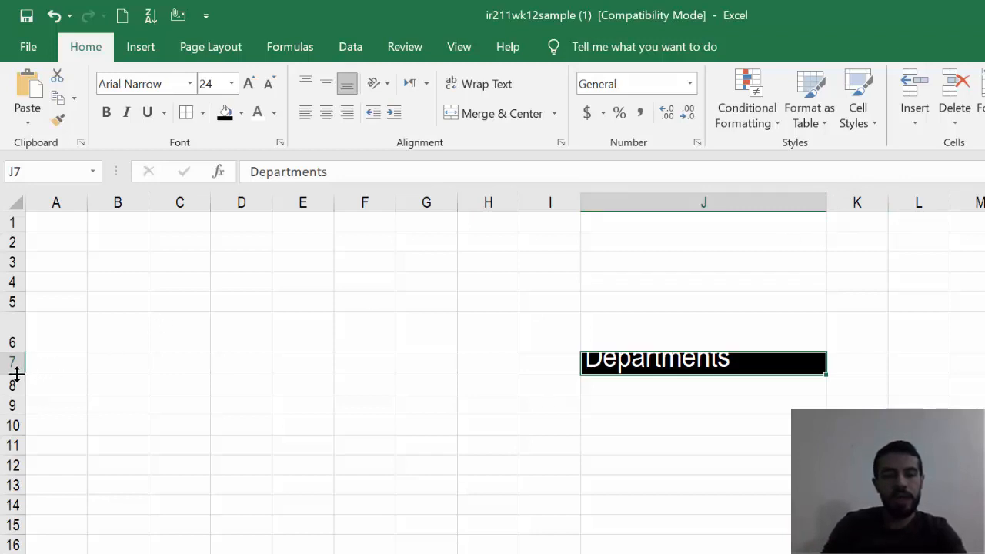
{"action": "mouse_move", "coordinate": [15, 373]}
{"action": "left_mouse_down"}
{"action": "mouse_move", "coordinate": [7, 442]}
{"action": "mouse_move", "coordinate": [13, 373]}
{"action": "left_mouse_up"}
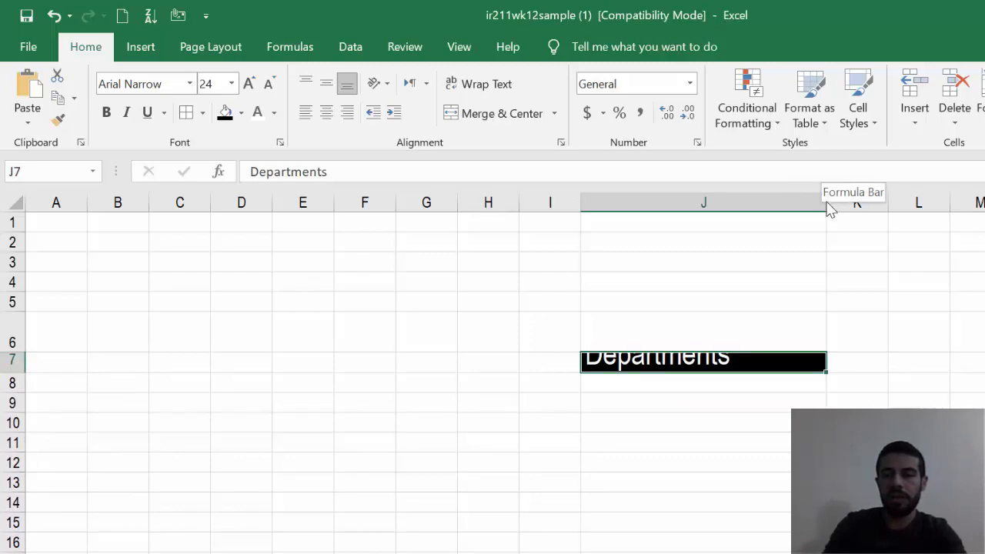
{"action": "left_click_drag", "start_coordinate": [826, 208], "coordinate": [637, 213]}
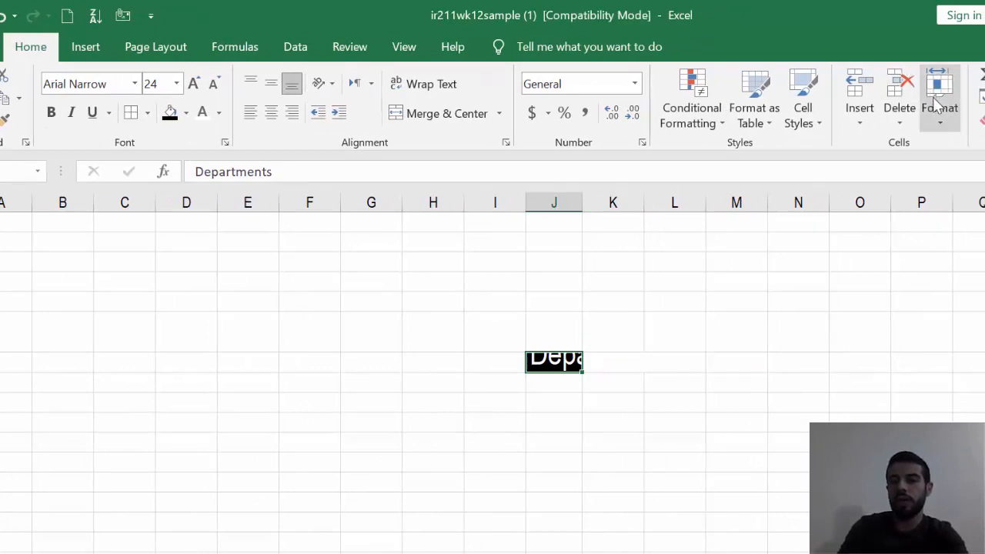
- Set the height of row 7 to exactly 50
{"action": "left_click", "coordinate": [939, 119]}
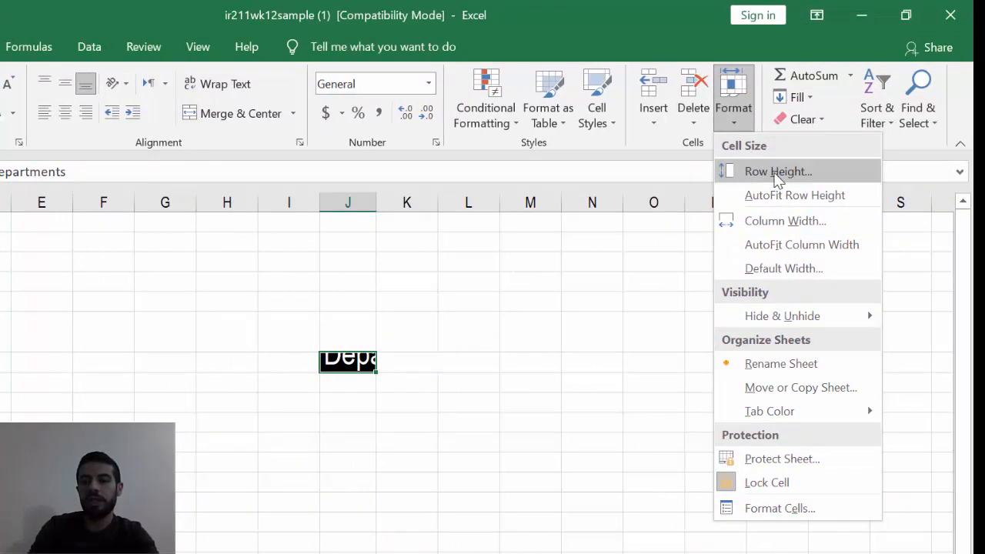
{"action": "left_click", "coordinate": [777, 172]}
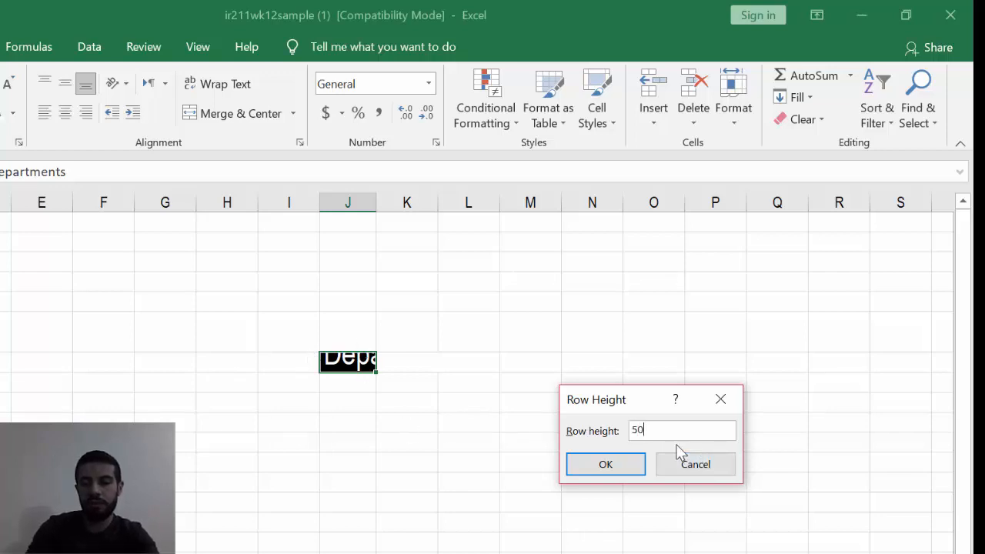
{"action": "left_click", "coordinate": [626, 465]}
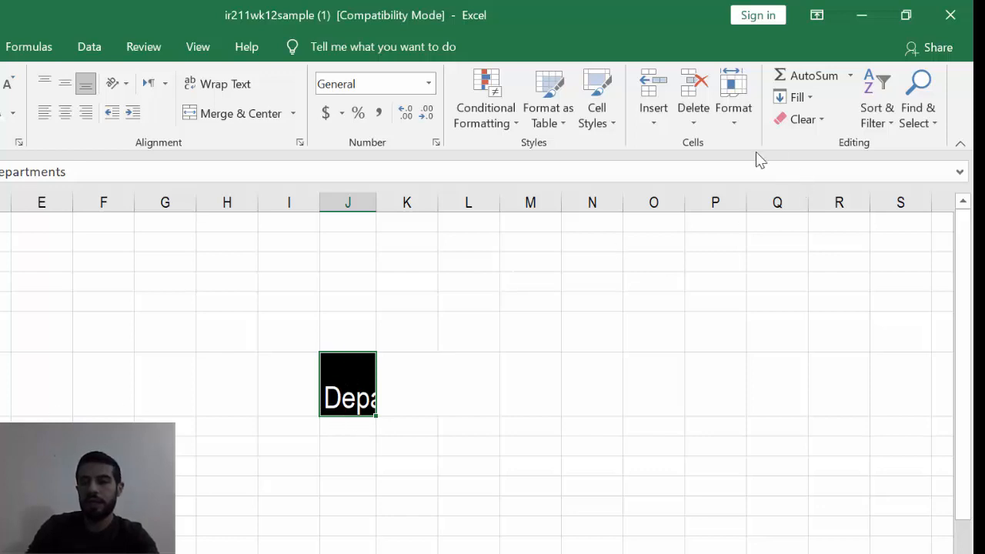
- Set the width of column J to exactly 50, and undo that width change
{"action": "left_click", "coordinate": [733, 111]}
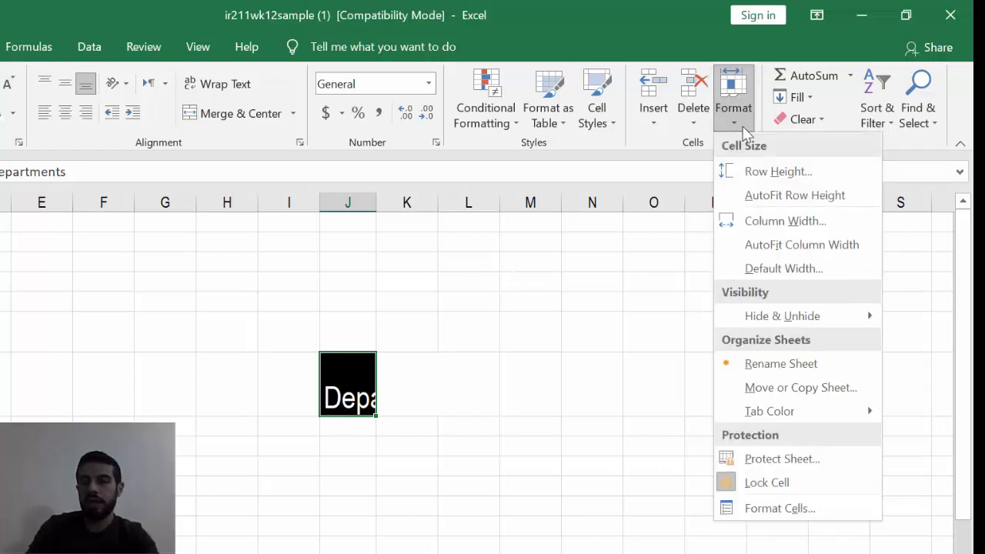
{"action": "left_click", "coordinate": [785, 221]}
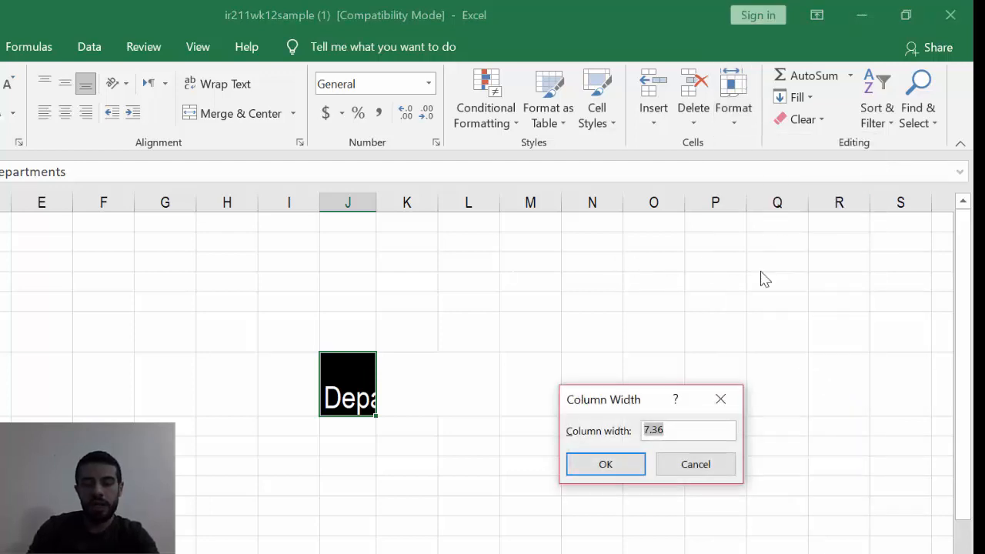
{"action": "type", "text": "50"}
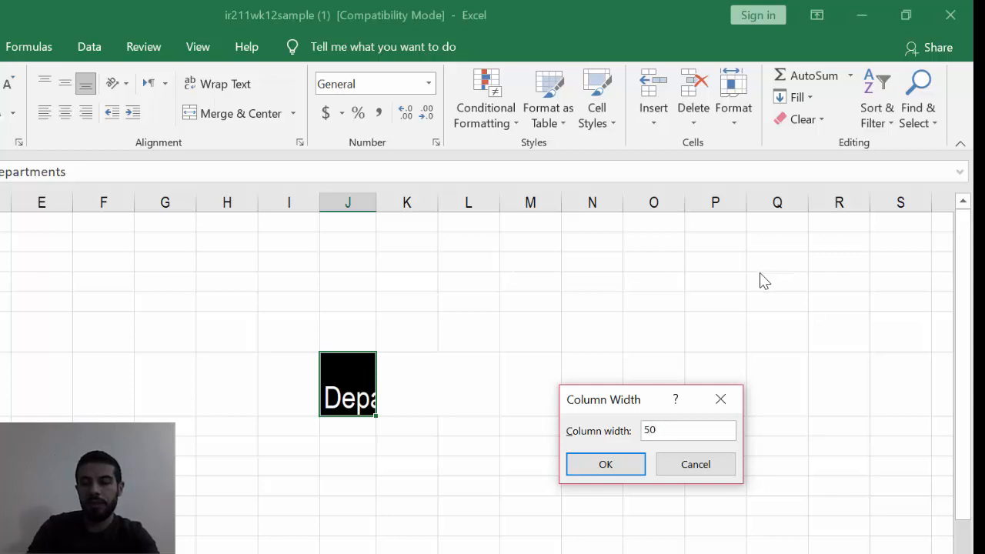
{"action": "left_click", "coordinate": [622, 471]}
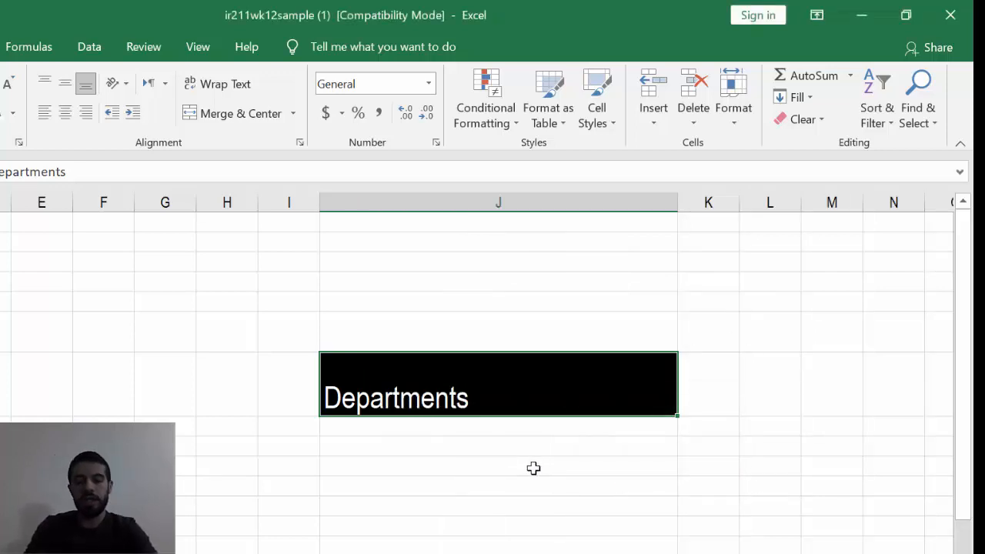
{"action": "key", "text": "ctrl+z"}
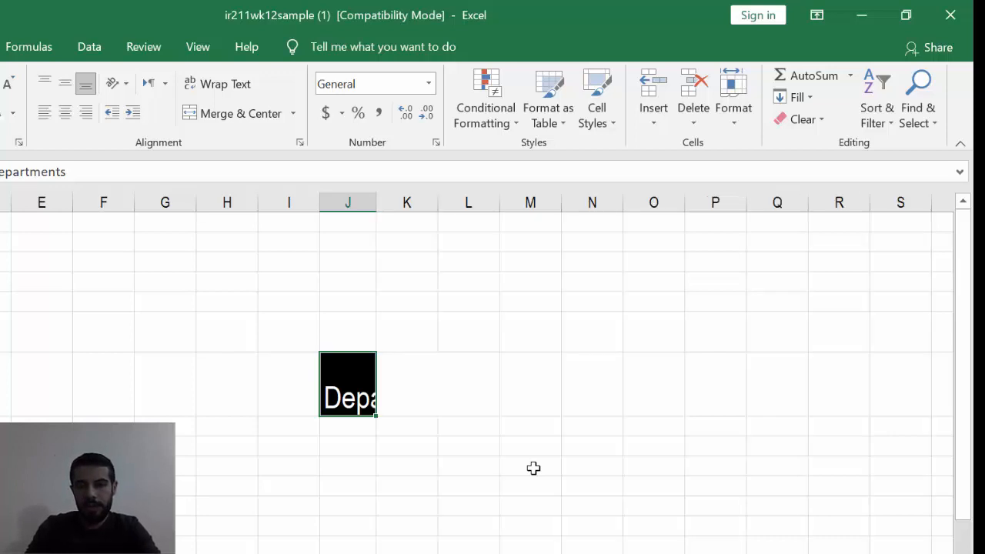
- Make row 6 much taller by hand and shrink row 7 to a thin strip
{"action": "left_click_drag", "start_coordinate": [0, 352], "coordinate": [0, 415]}
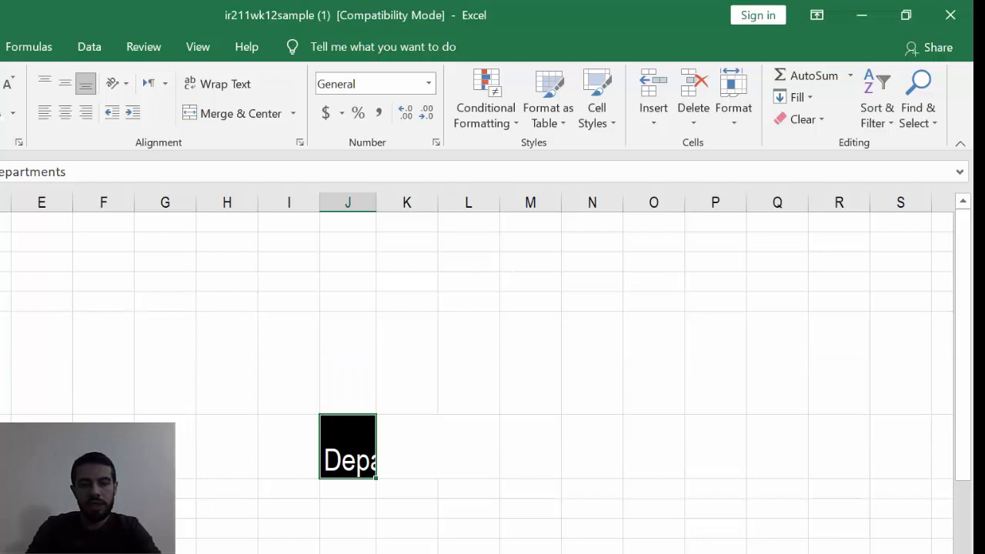
{"action": "left_click_drag", "start_coordinate": [0, 478], "coordinate": [0, 426]}
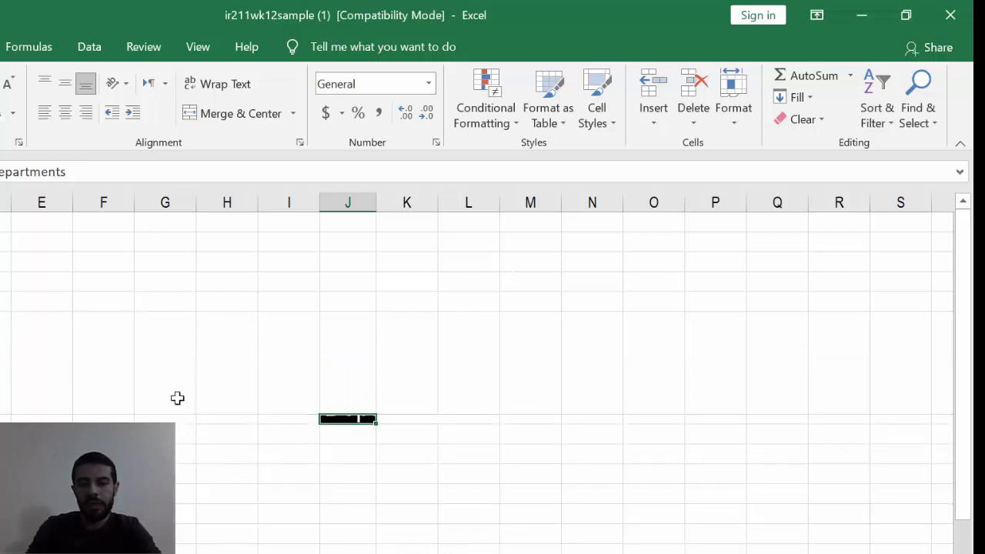
- AutoFit the height of row 7 and the width of column J to the Departments heading in J7
{"action": "left_click", "coordinate": [390, 456]}
{"action": "left_click", "coordinate": [359, 417]}
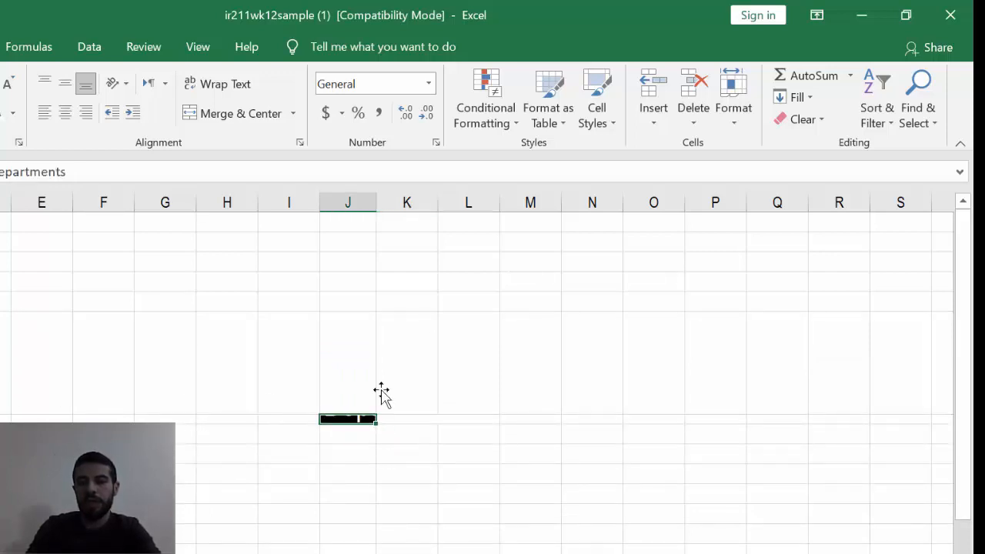
{"action": "left_click", "coordinate": [734, 122]}
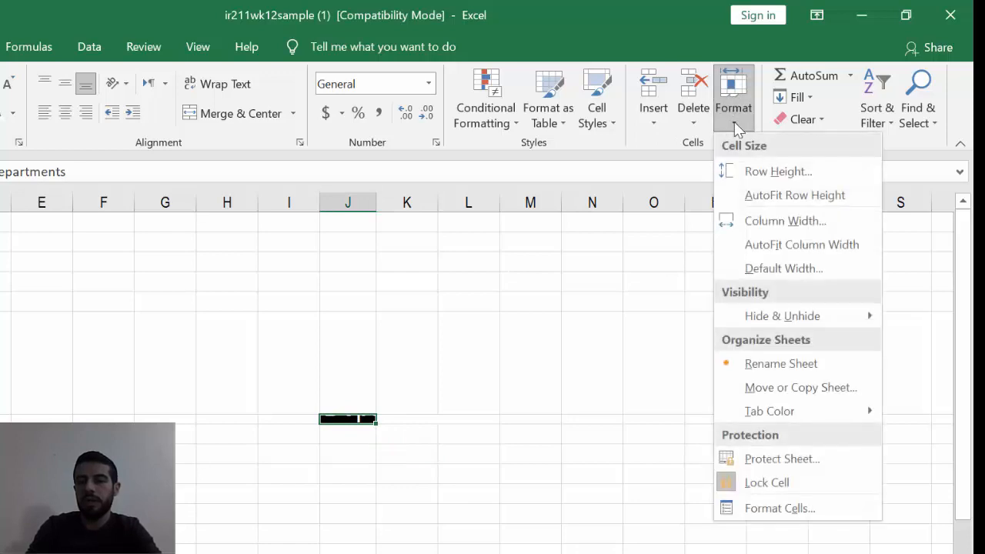
{"action": "left_click", "coordinate": [772, 197]}
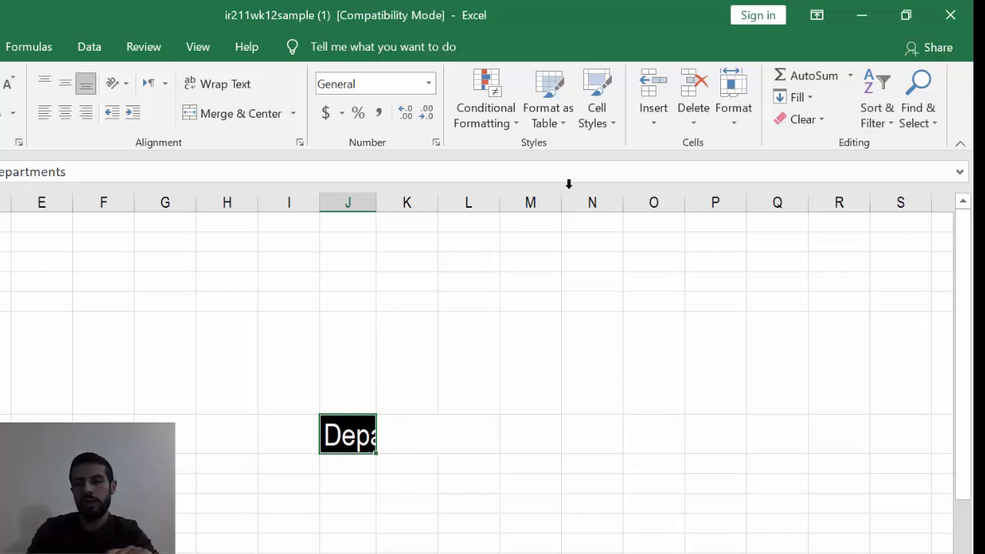
{"action": "left_click", "coordinate": [742, 118]}
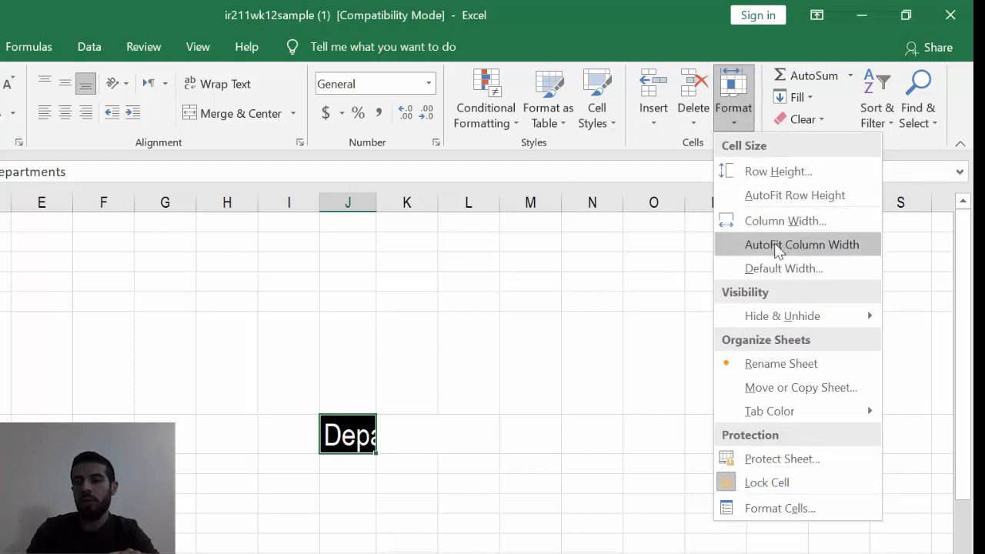
{"action": "left_click", "coordinate": [781, 246]}
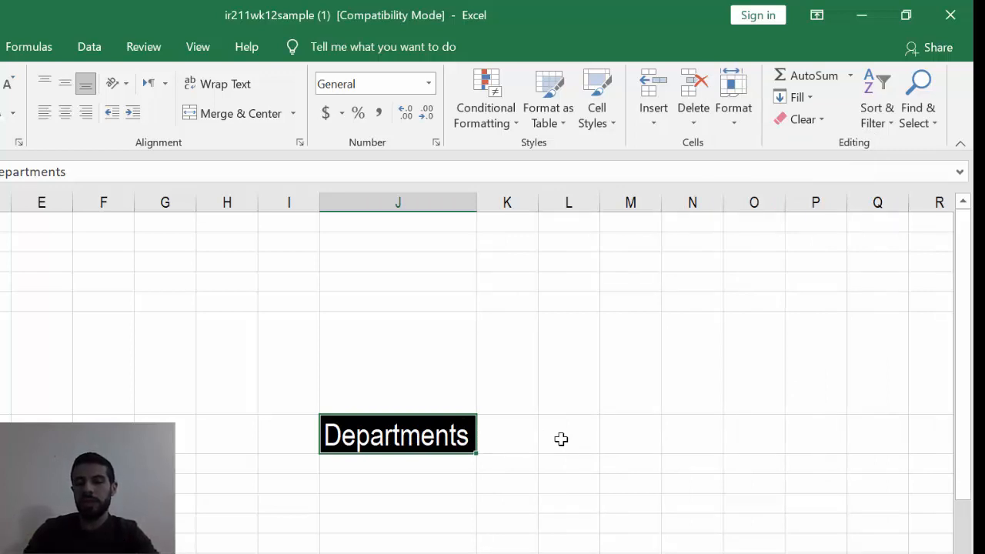
{"action": "left_click", "coordinate": [736, 117]}
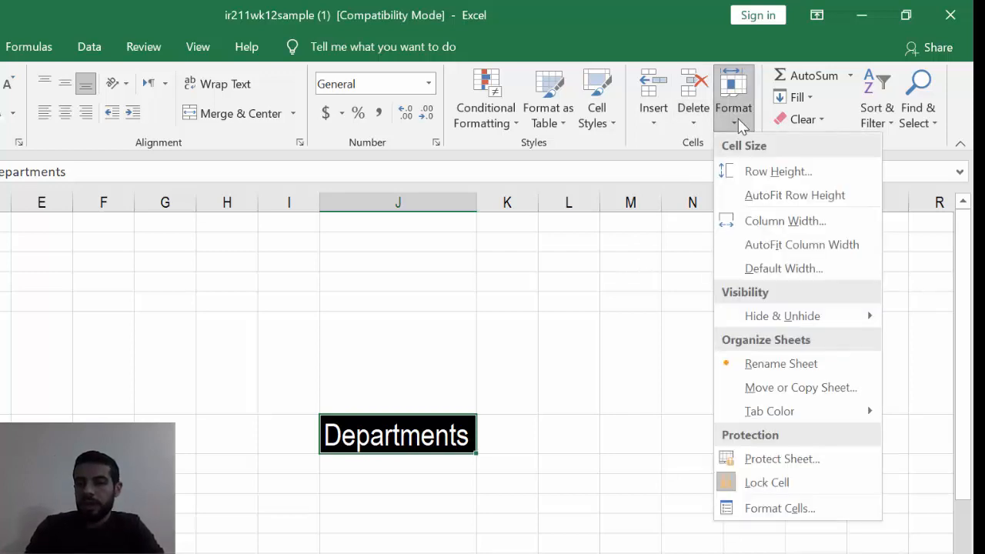
{"action": "left_click", "coordinate": [497, 450]}
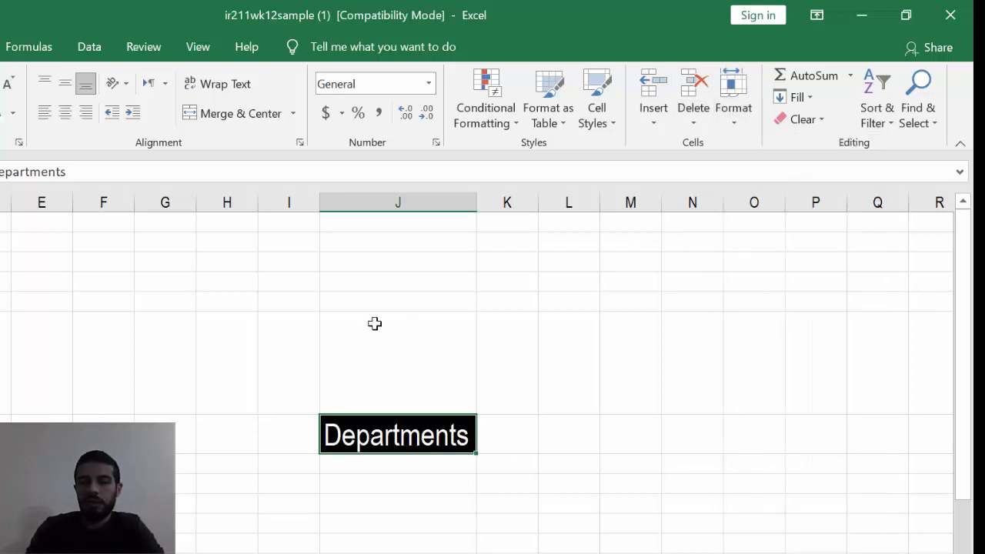
- Fill F8:H10 with sample numbers: 2, 3, 4 down column F, 5, 6, 7 down G, and 6, 8, 9 down H
{"action": "left_click", "coordinate": [127, 466]}
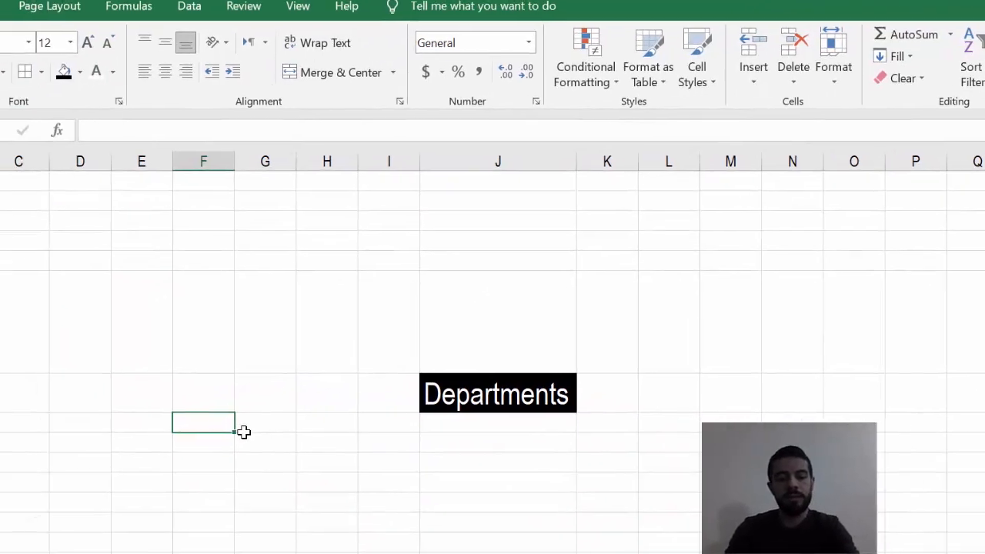
{"action": "type", "text": "2"}
{"action": "key", "text": "Return"}
{"action": "type", "text": "3"}
{"action": "key", "text": "Return"}
{"action": "type", "text": "4"}
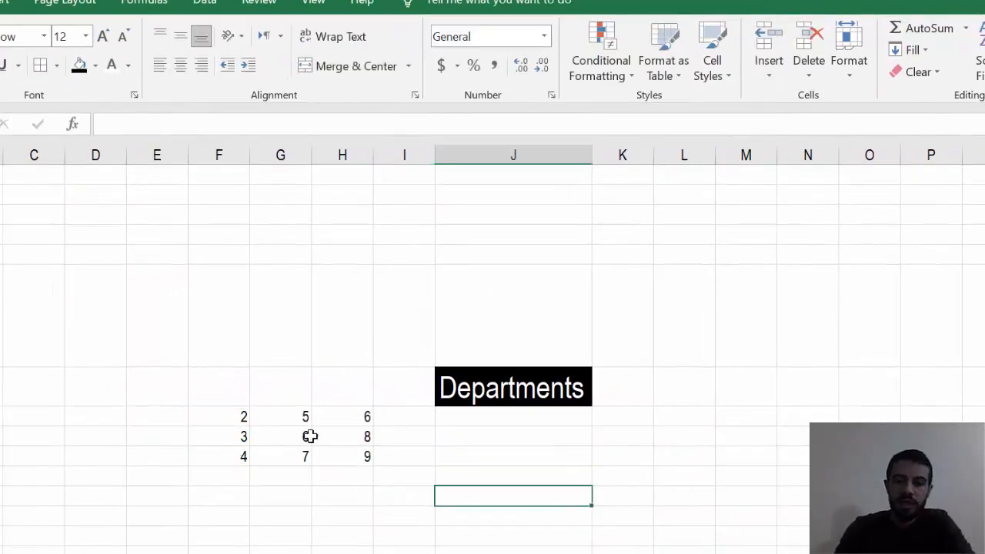
- Insert a blank cell at G9, in the middle of the number block, shifting the cells down
{"action": "left_click", "coordinate": [305, 436]}
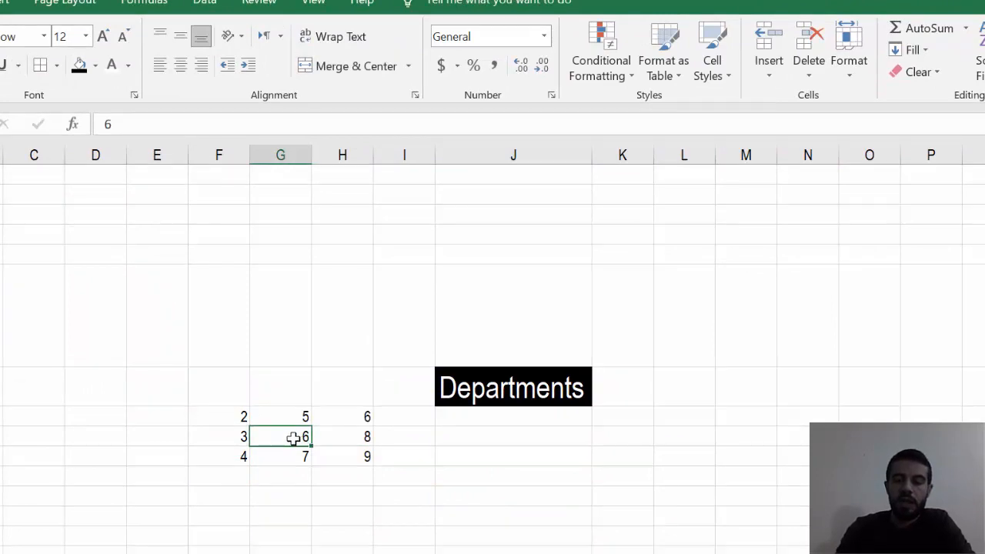
{"action": "right_click", "coordinate": [297, 438]}
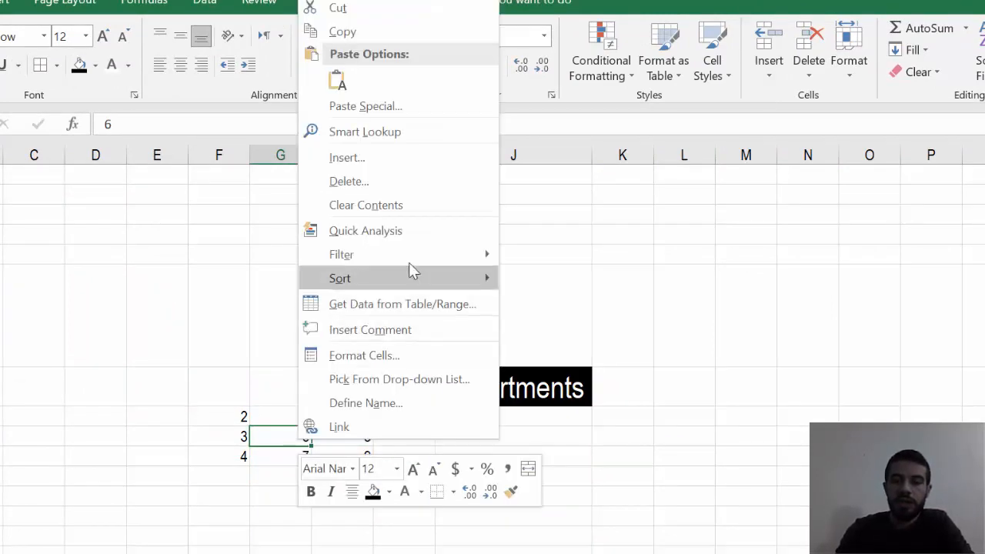
{"action": "left_click", "coordinate": [381, 159]}
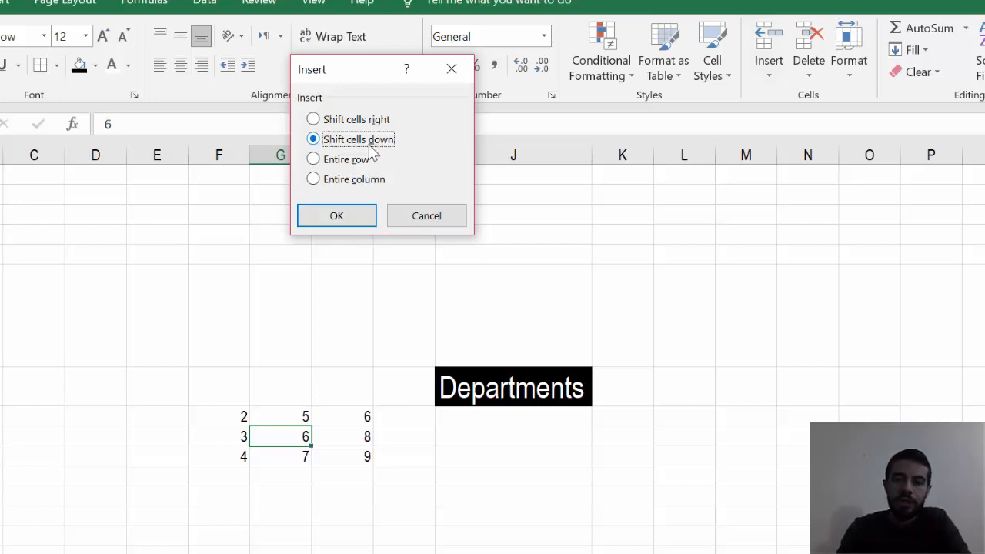
{"action": "left_click", "coordinate": [368, 214]}
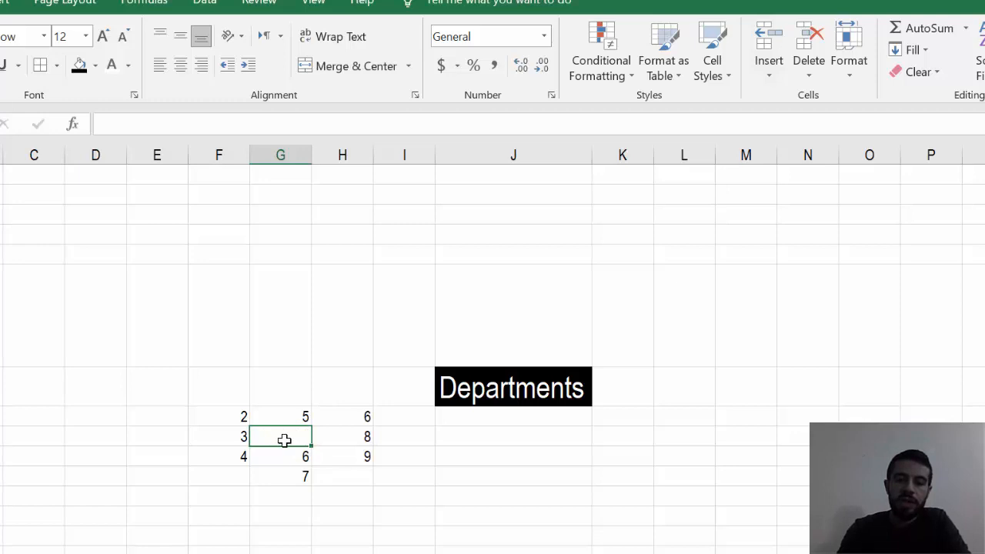
- Delete the blank cell G9 in the number block, shifting the cells below it up
{"action": "double_click", "coordinate": [302, 456]}
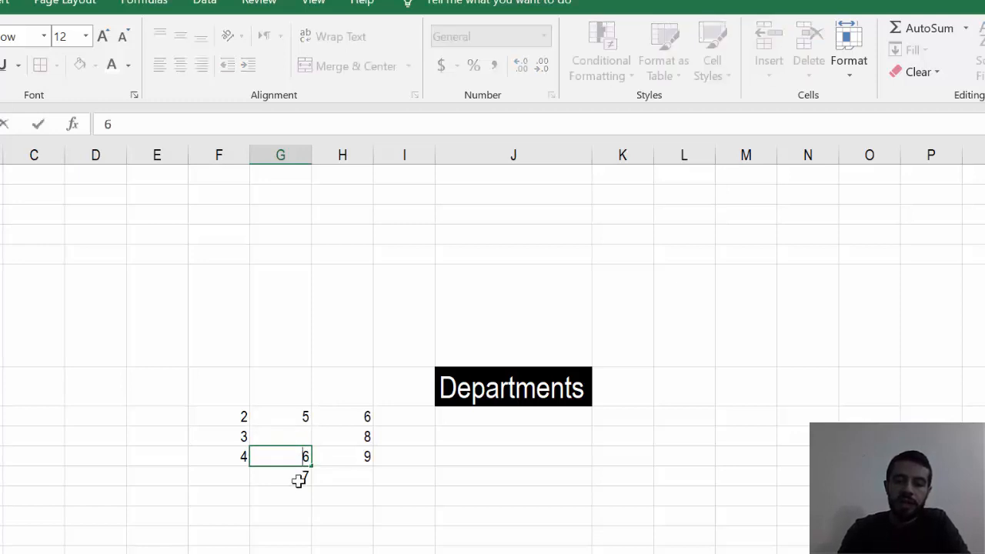
{"action": "left_click", "coordinate": [303, 435]}
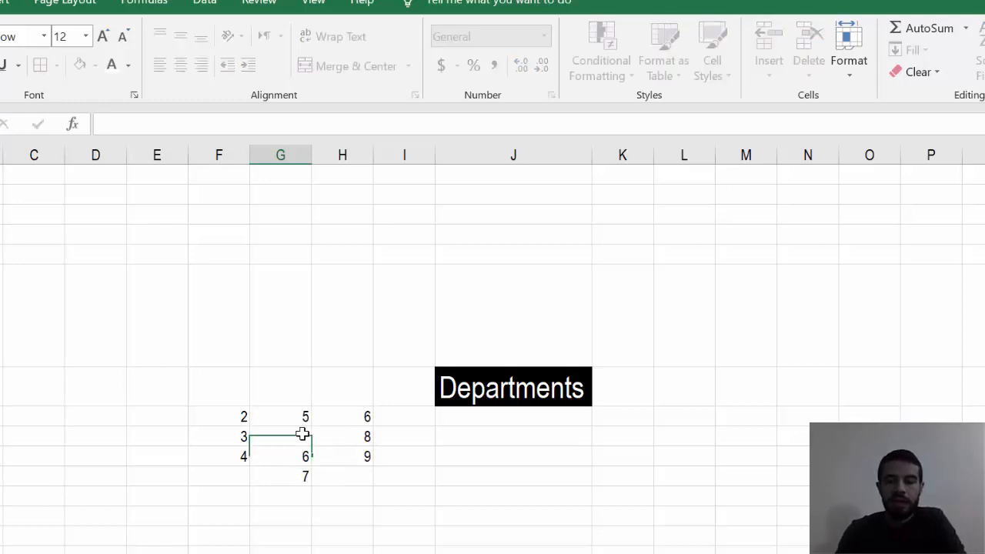
{"action": "right_click", "coordinate": [302, 434]}
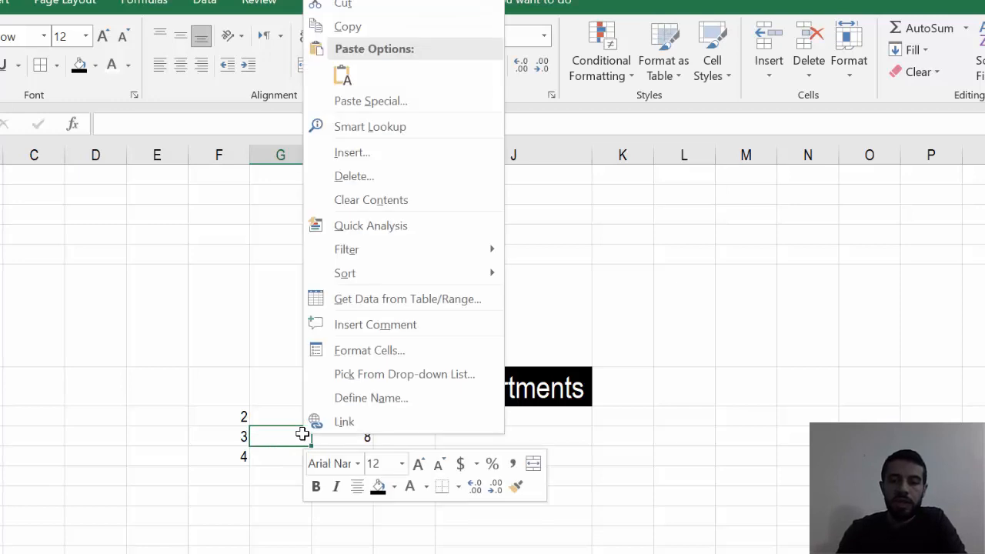
{"action": "left_click", "coordinate": [369, 176]}
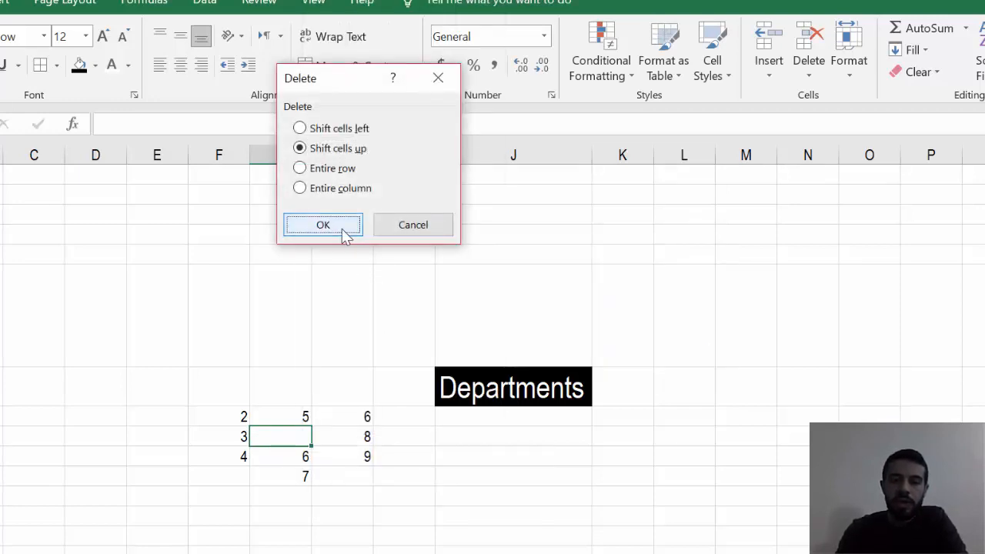
{"action": "left_click", "coordinate": [323, 225]}
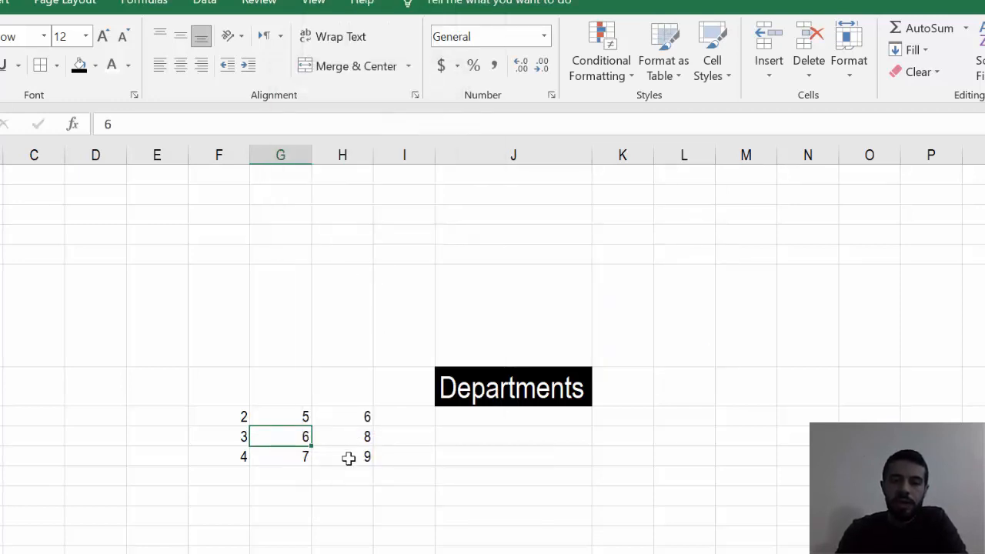
- Insert a blank cell at G9 with the cells shifted right, then undo the insertion
{"action": "right_click", "coordinate": [302, 438]}
{"action": "left_click", "coordinate": [409, 392]}
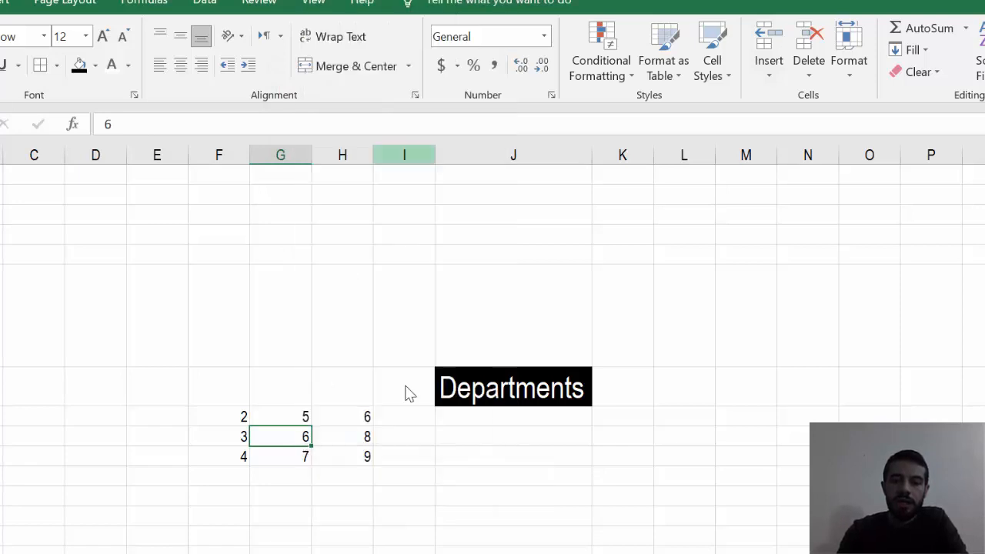
{"action": "left_click", "coordinate": [359, 121]}
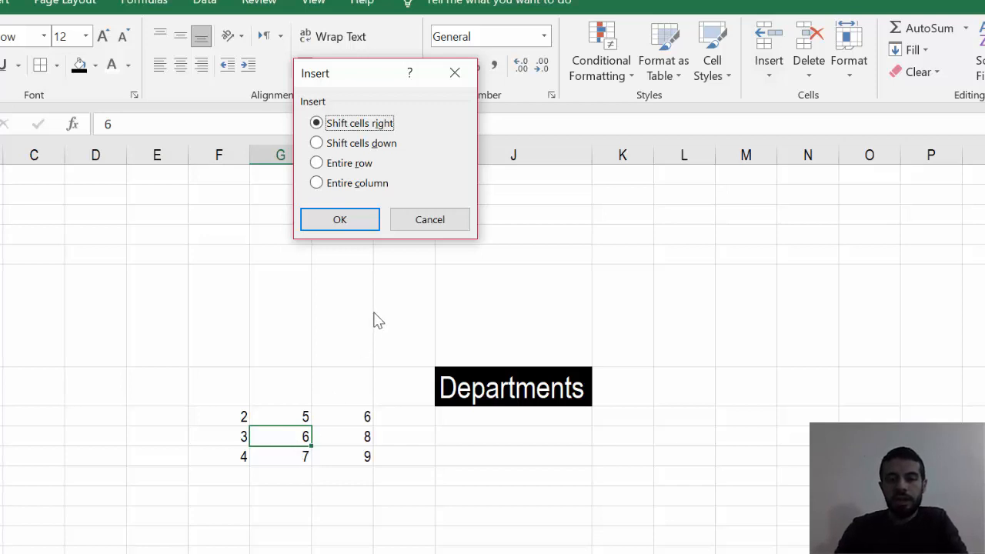
{"action": "left_click", "coordinate": [371, 223]}
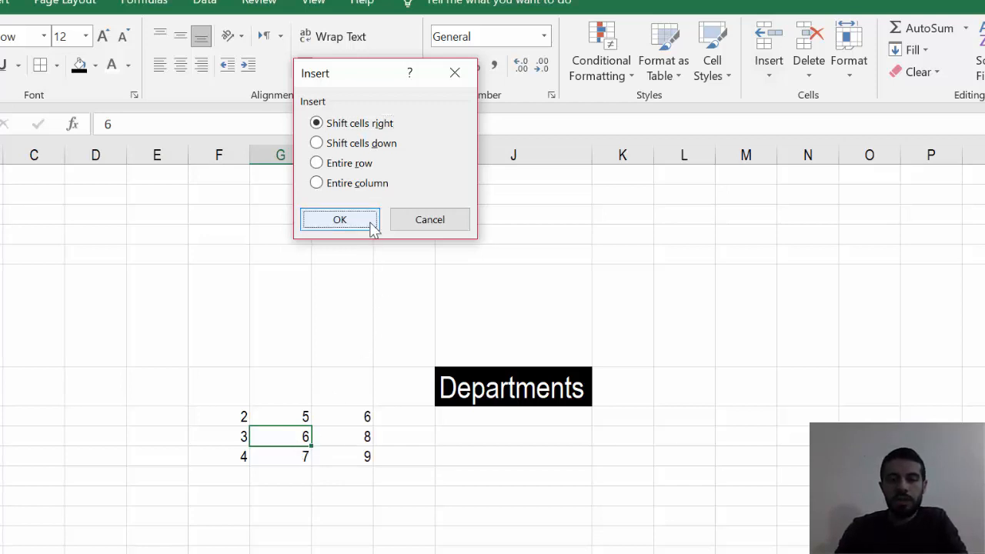
{"action": "left_click", "coordinate": [338, 439]}
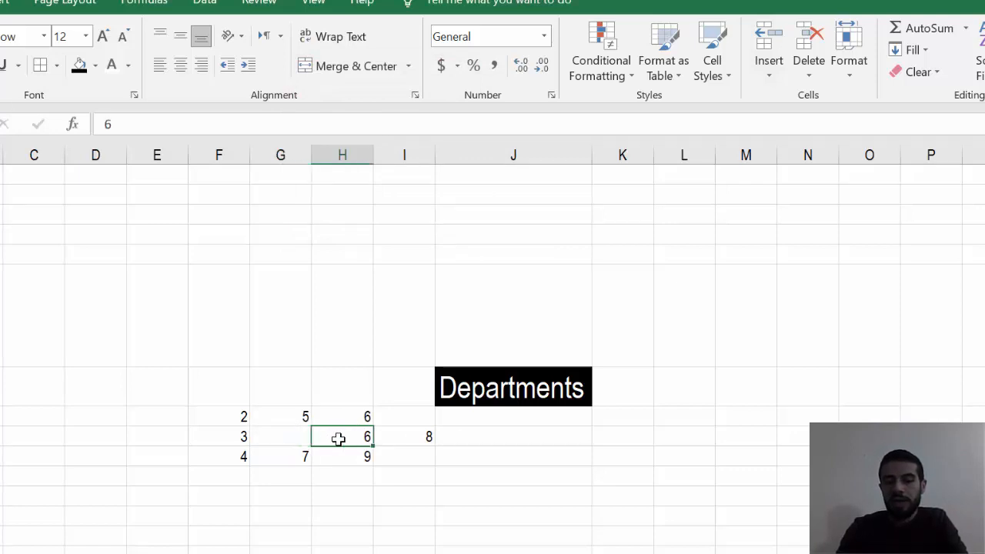
{"action": "left_click", "coordinate": [413, 439]}
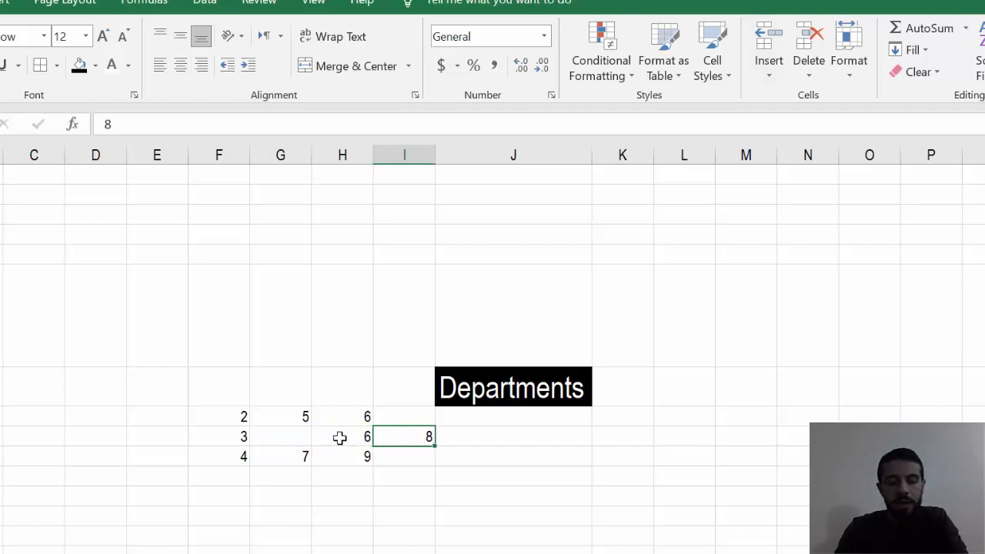
{"action": "key", "text": "ctrl+z"}
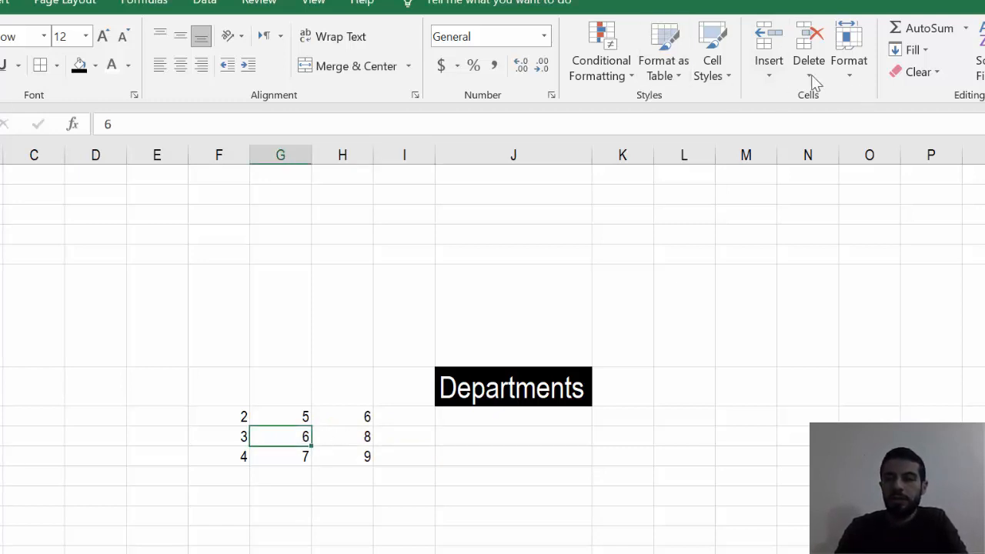
{"action": "left_click", "coordinate": [769, 76]}
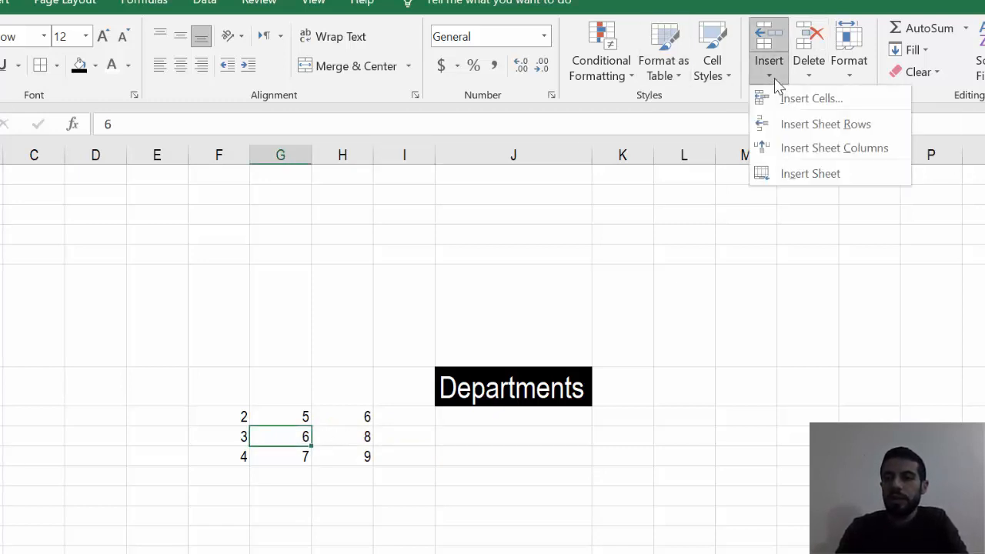
{"action": "left_click", "coordinate": [810, 100]}
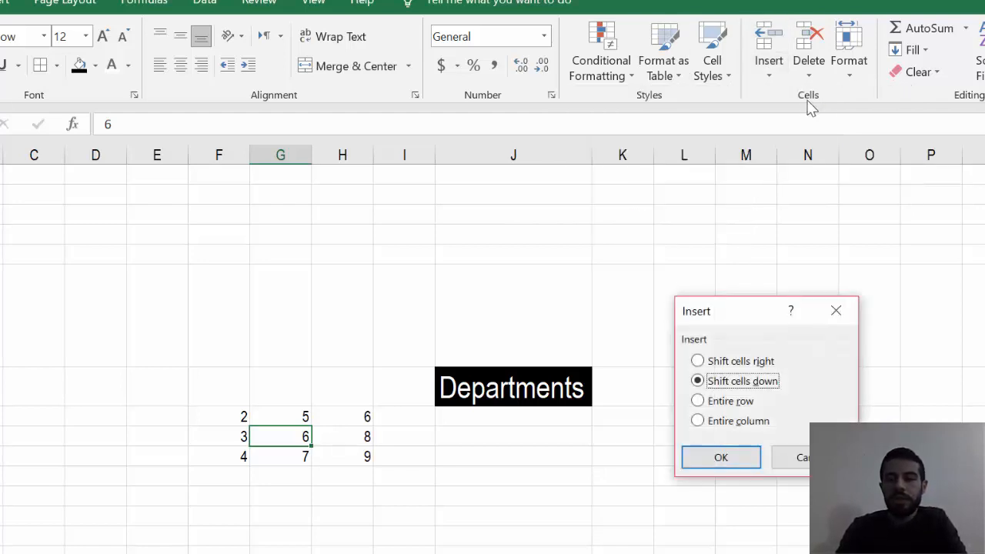
{"action": "left_click", "coordinate": [836, 311]}
{"action": "left_click", "coordinate": [768, 69]}
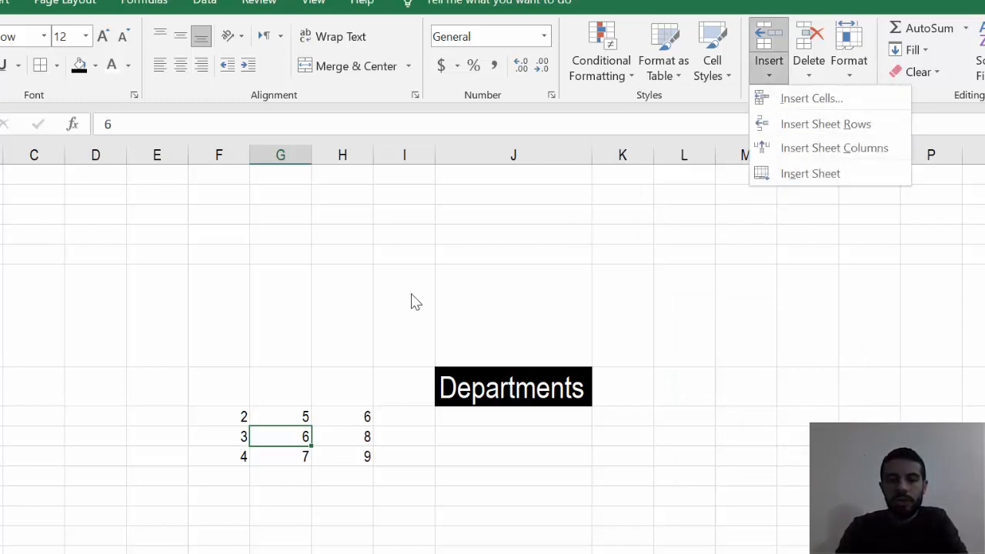
{"action": "left_click", "coordinate": [209, 438]}
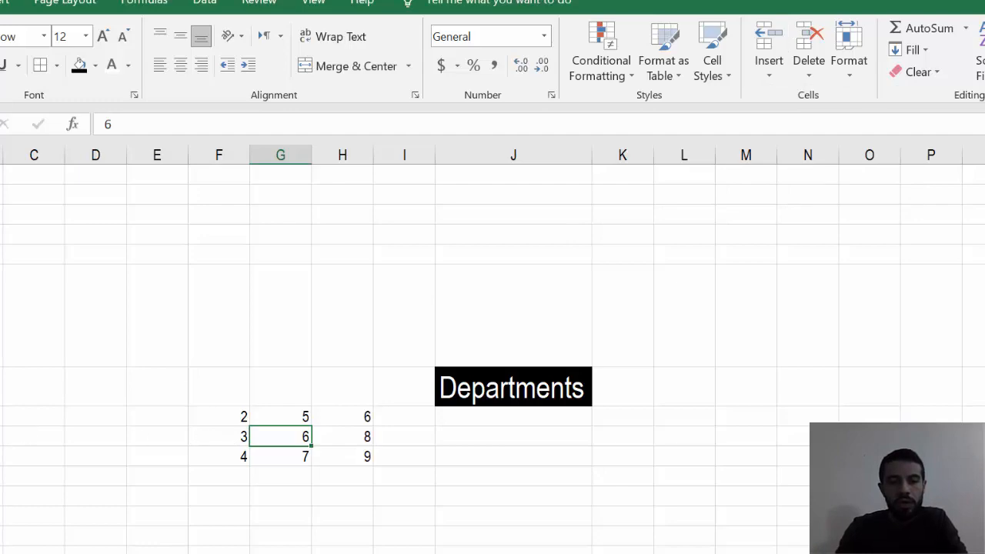
- Insert an entire row at row 9 and undo the insertion
{"action": "right_click", "coordinate": [21, 404]}
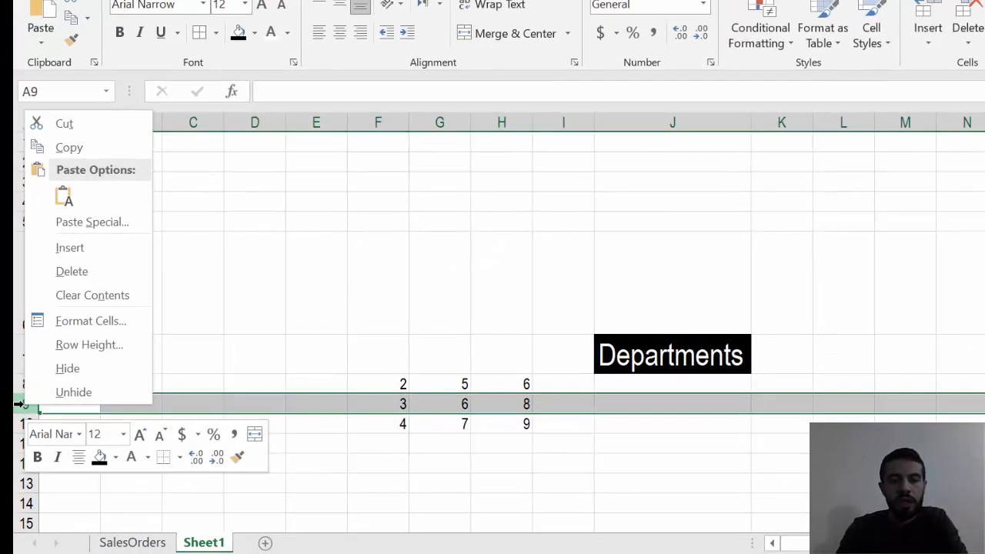
{"action": "left_click", "coordinate": [68, 248]}
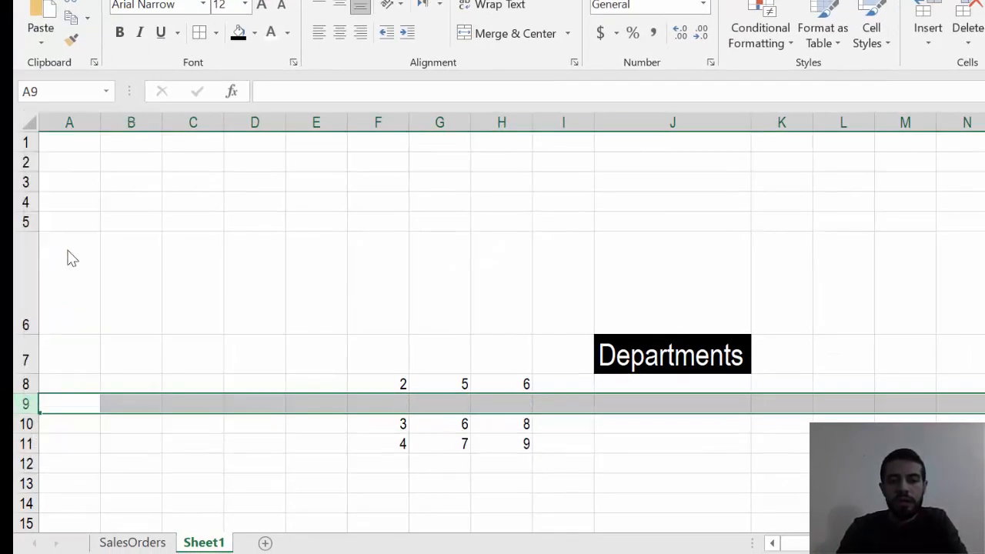
{"action": "key", "text": "ctrl+z"}
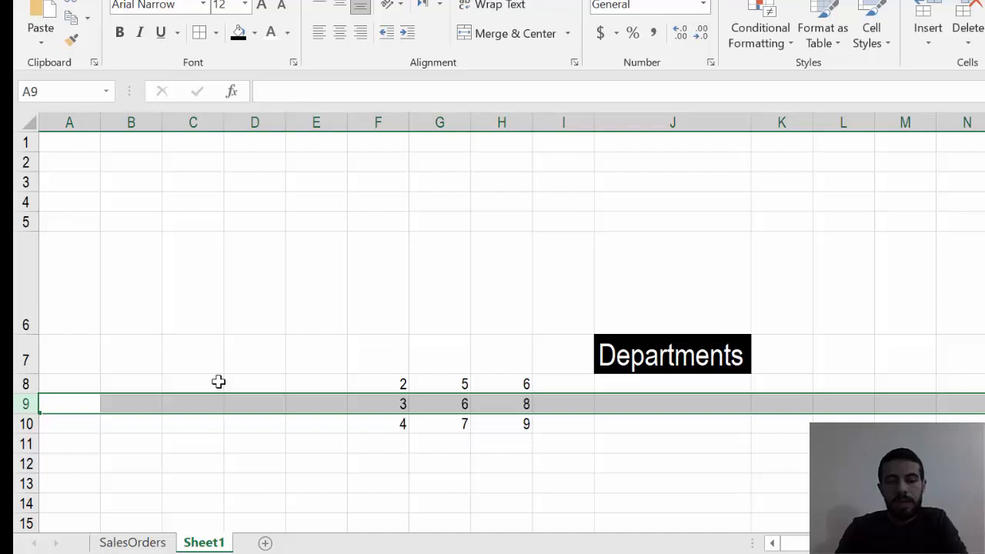
- Insert an entire column at column H and undo the insertion
{"action": "right_click", "coordinate": [500, 116]}
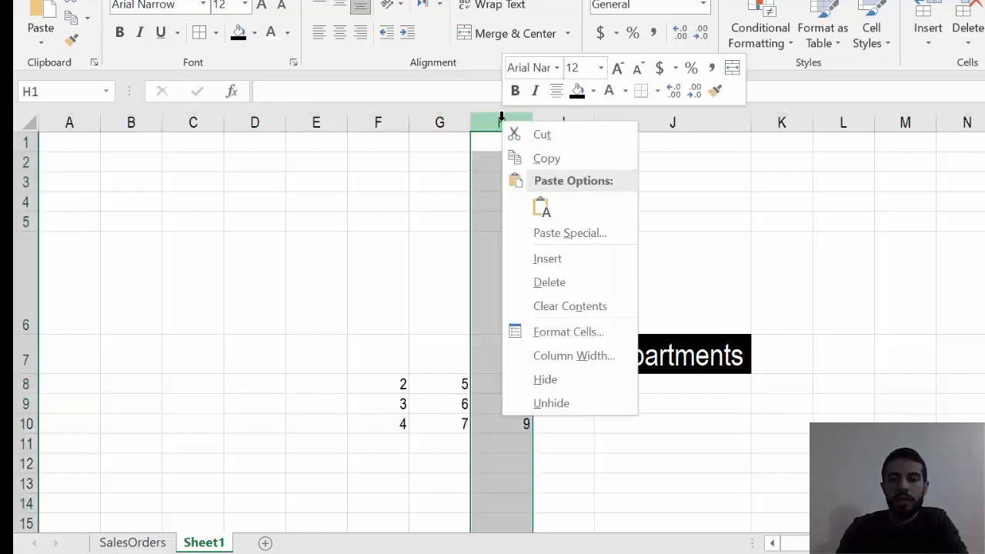
{"action": "left_click", "coordinate": [547, 259]}
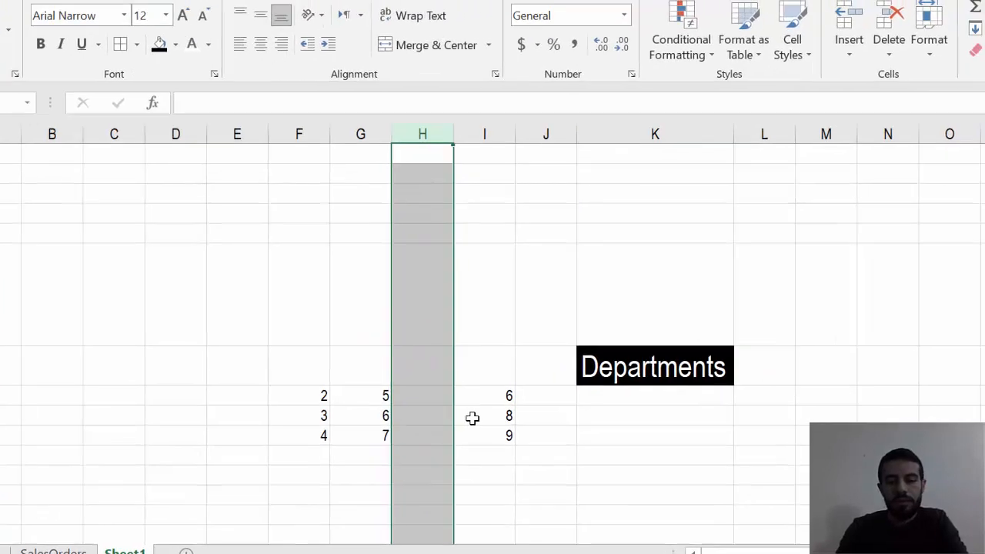
{"action": "key", "text": "ctrl+z"}
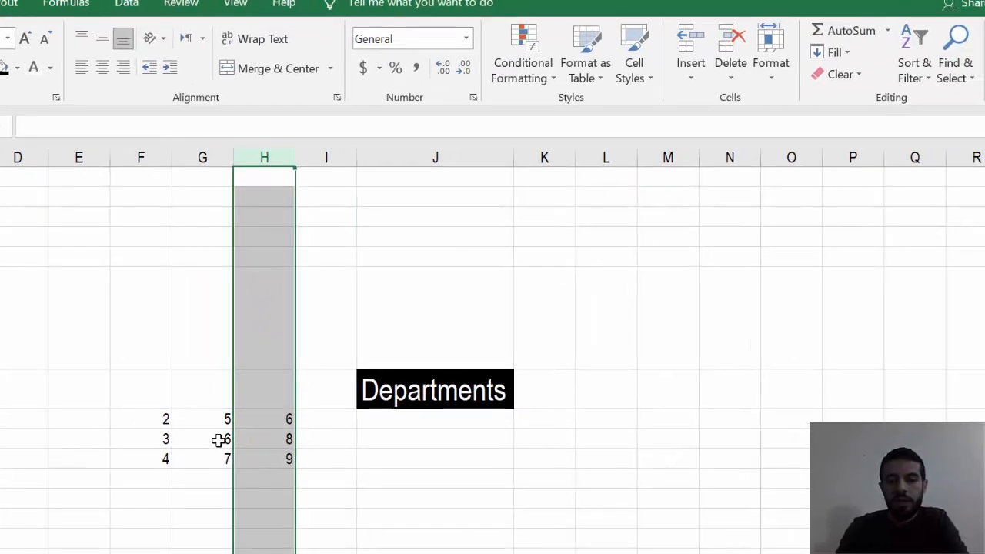
- Insert a blank sheet row and a blank sheet column at cell G9 in the number block
{"action": "left_click", "coordinate": [456, 405]}
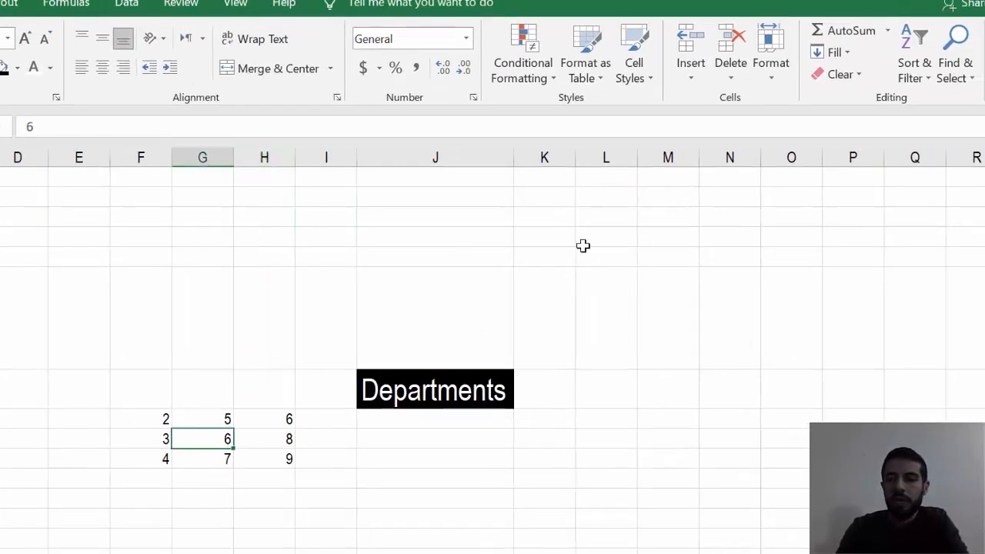
{"action": "left_click", "coordinate": [691, 76]}
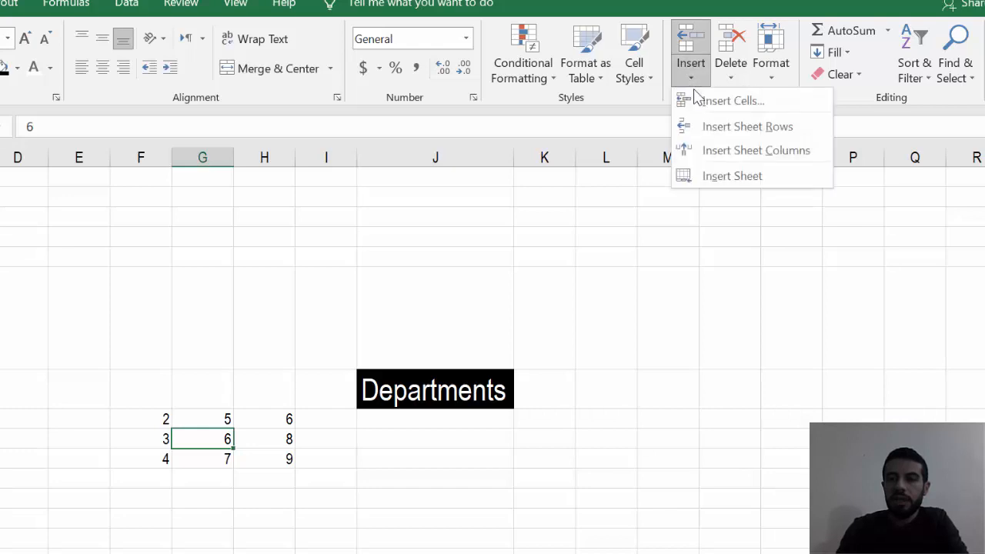
{"action": "left_click", "coordinate": [758, 128]}
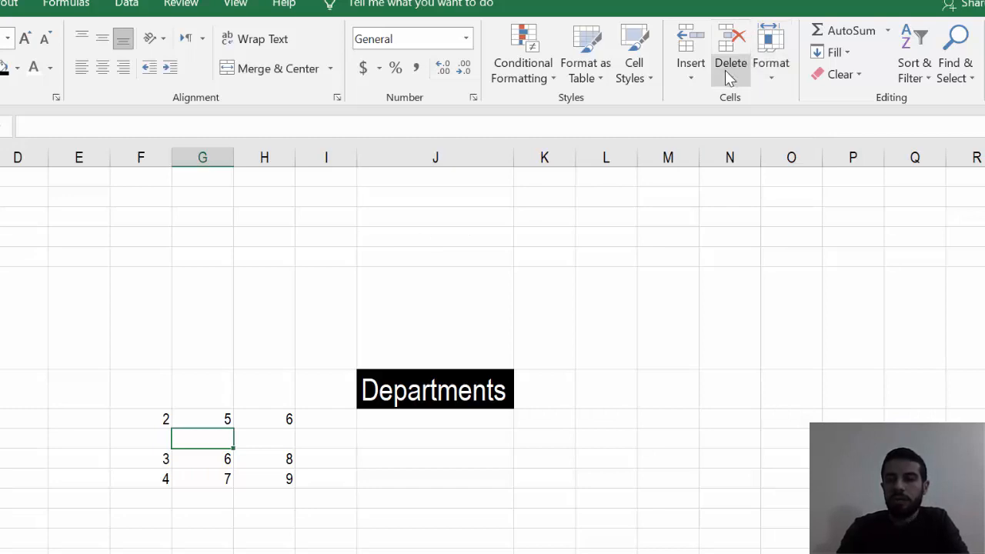
{"action": "left_click", "coordinate": [691, 77]}
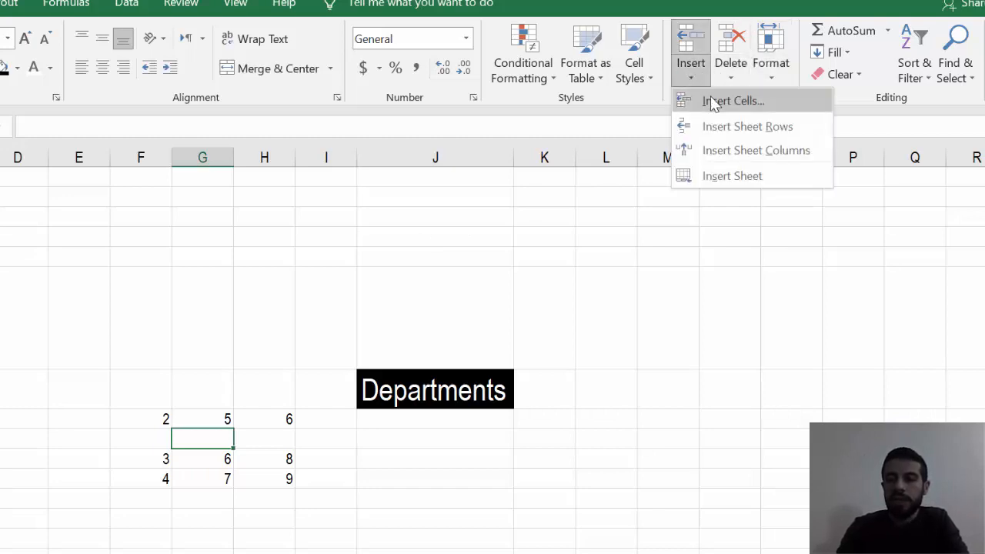
{"action": "left_click", "coordinate": [742, 152]}
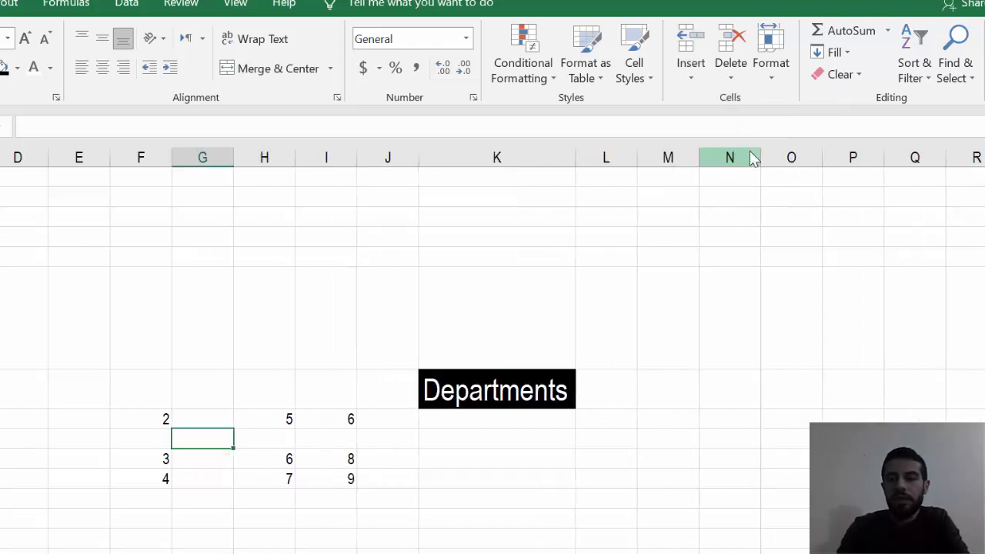
- Add two new worksheets before Sheet1 and return to Sheet1
{"action": "left_click", "coordinate": [692, 77]}
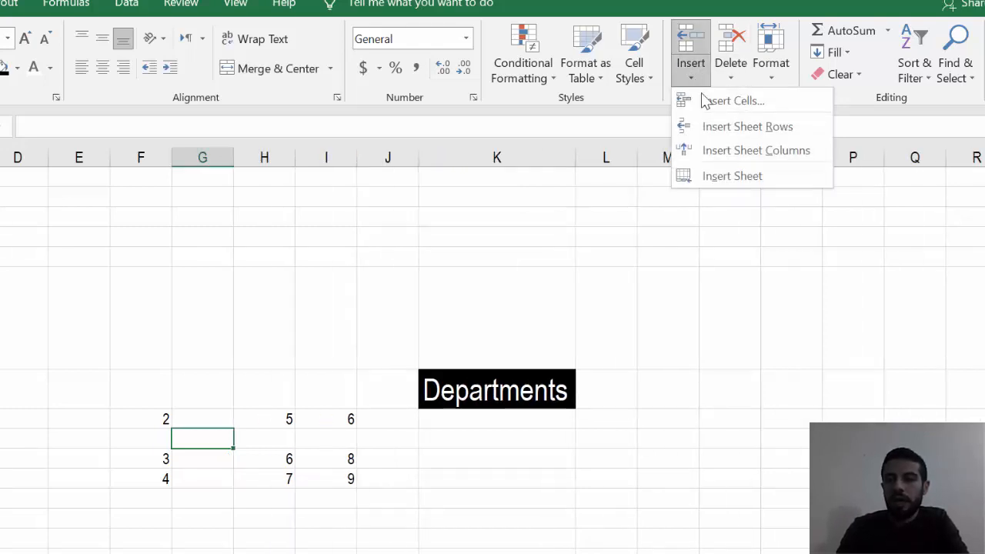
{"action": "left_click", "coordinate": [745, 177]}
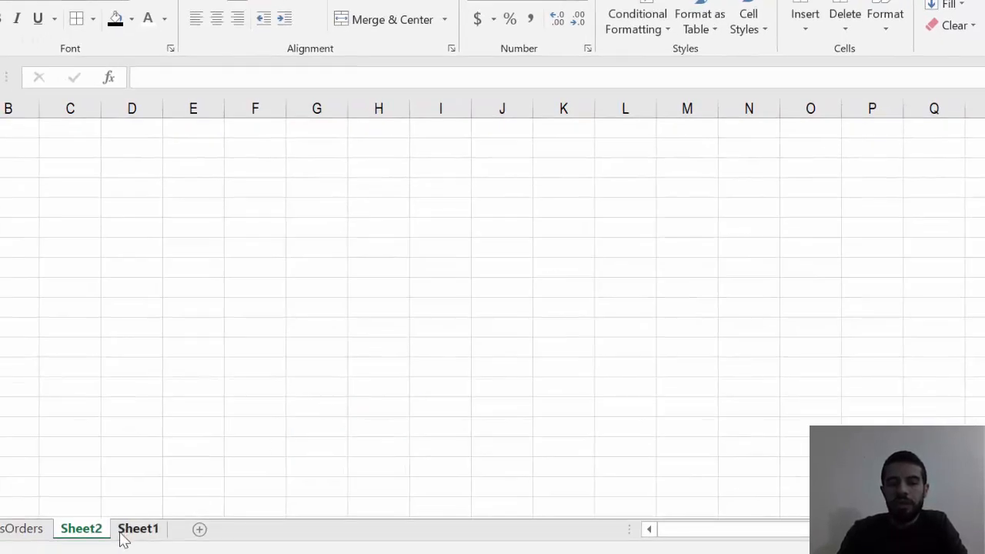
{"action": "left_click", "coordinate": [202, 530]}
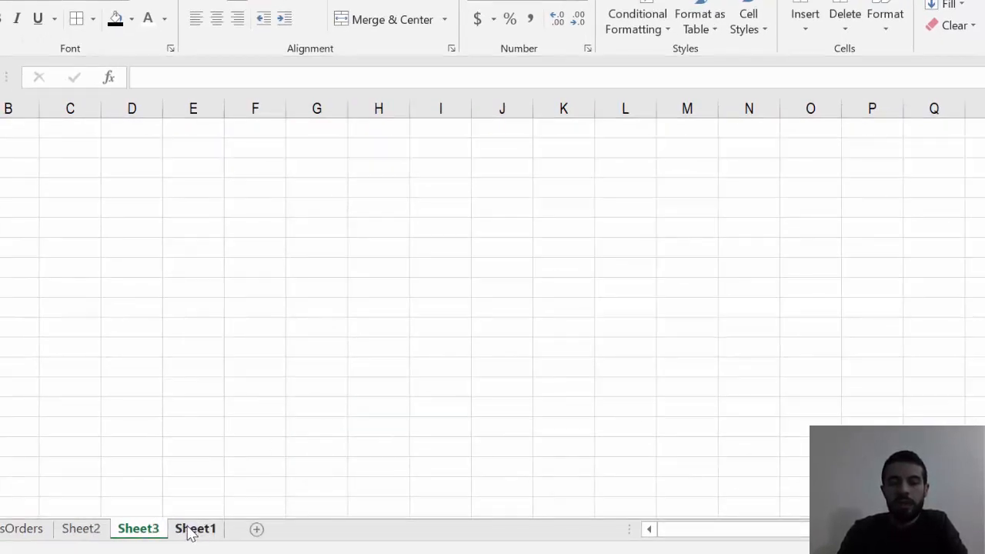
{"action": "double_click", "coordinate": [192, 530]}
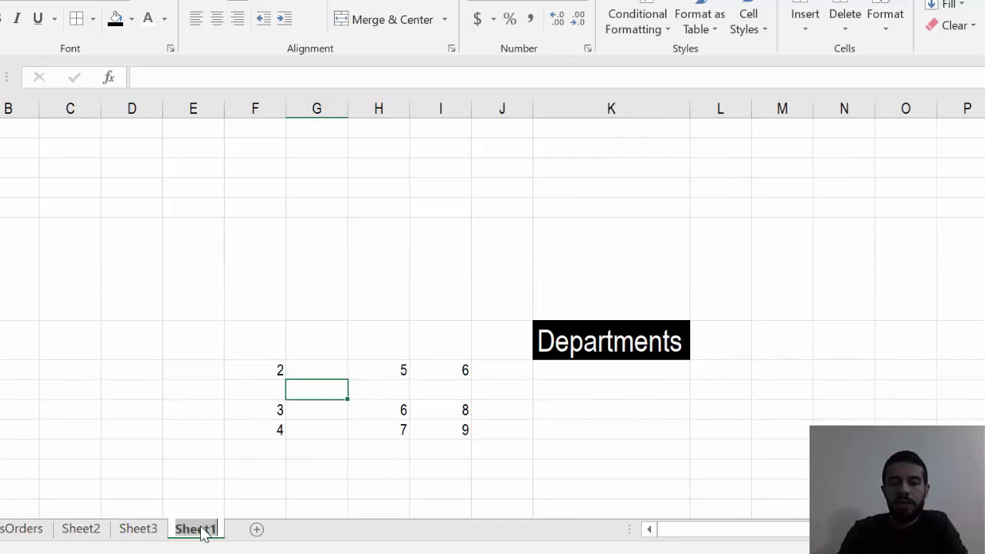
{"action": "left_click", "coordinate": [373, 496]}
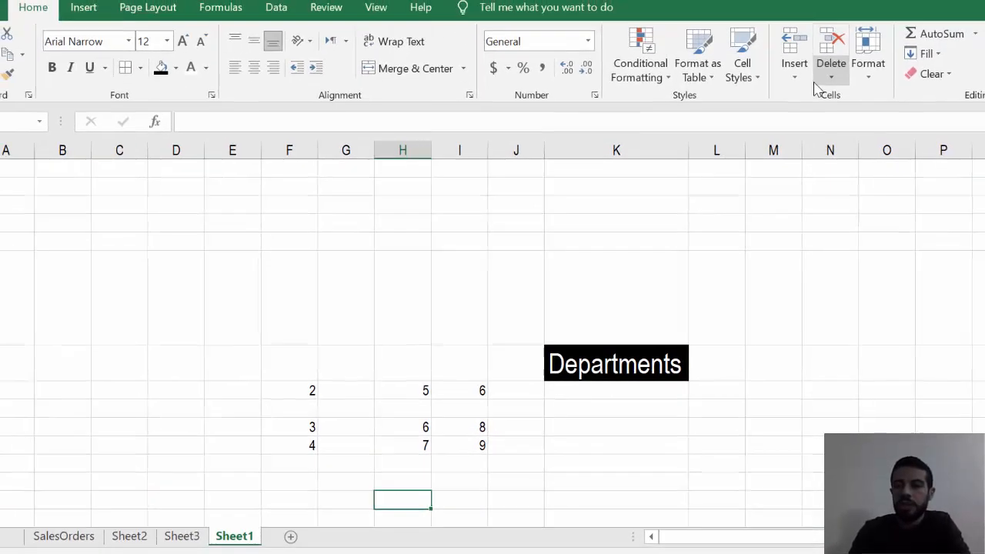
- Rename Sheet1 as wdsdssd
{"action": "left_click", "coordinate": [867, 67]}
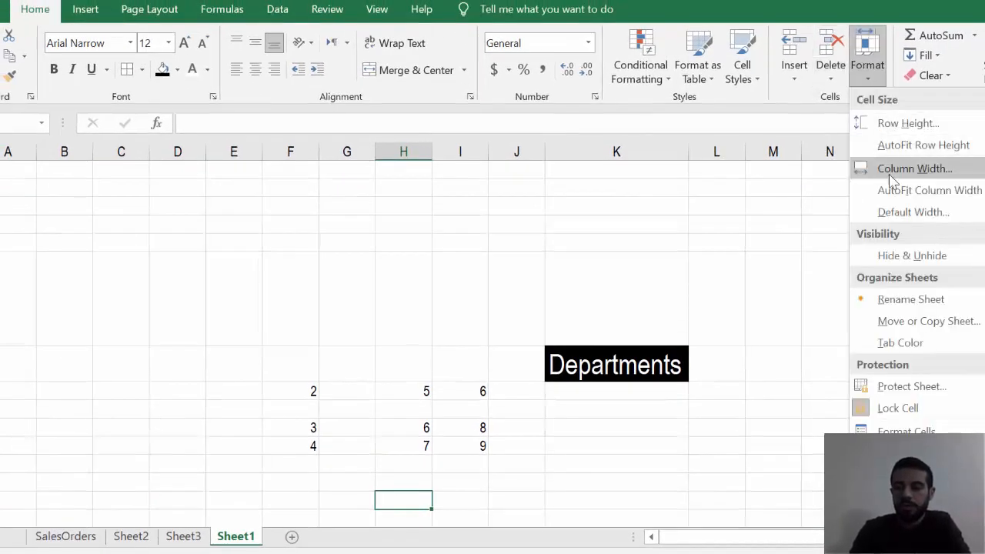
{"action": "left_click", "coordinate": [920, 301]}
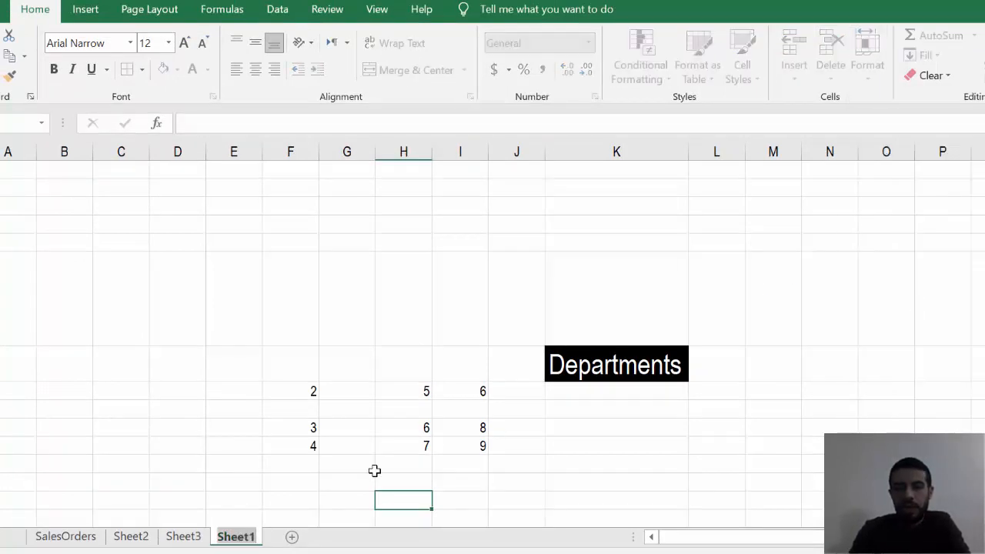
{"action": "type", "text": "wdsdssd"}
{"action": "key", "text": "Return"}
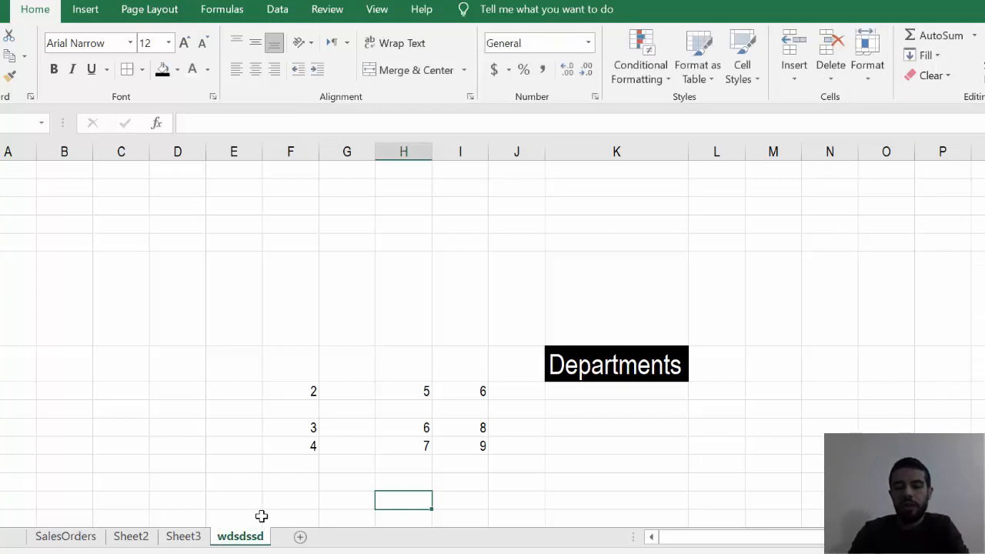
- Hide the wdsdssd sheet and unhide it again
{"action": "left_click", "coordinate": [870, 83]}
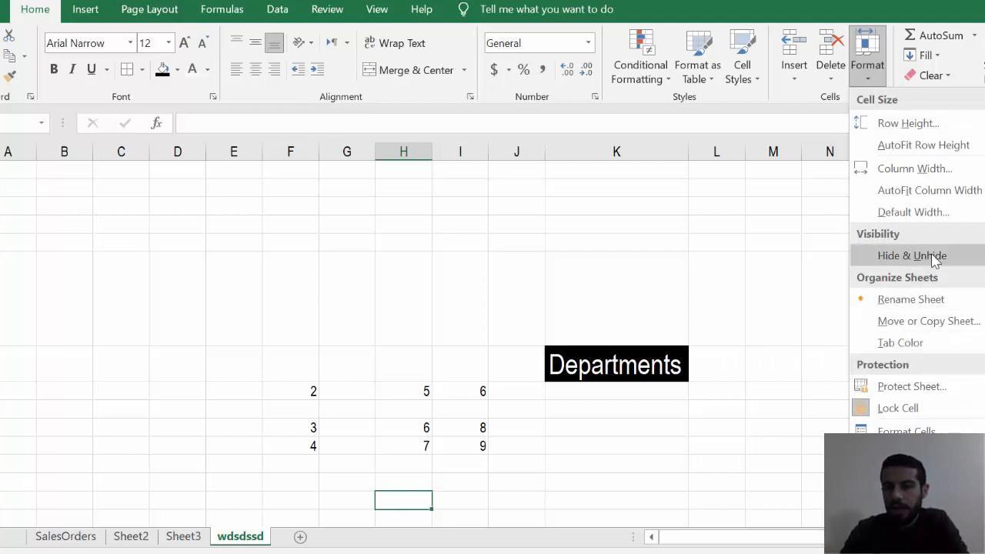
{"action": "mouse_move", "coordinate": [964, 265]}
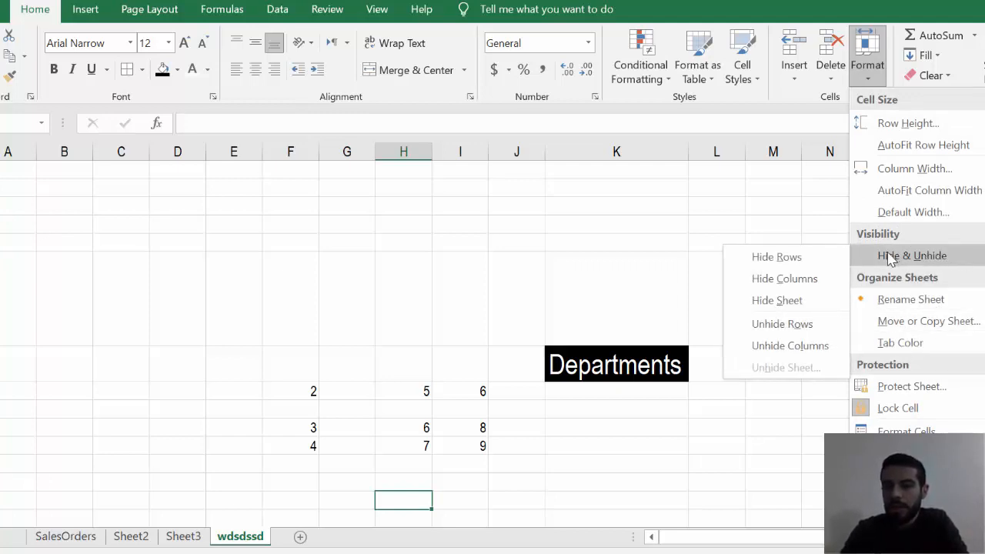
{"action": "left_click", "coordinate": [777, 300]}
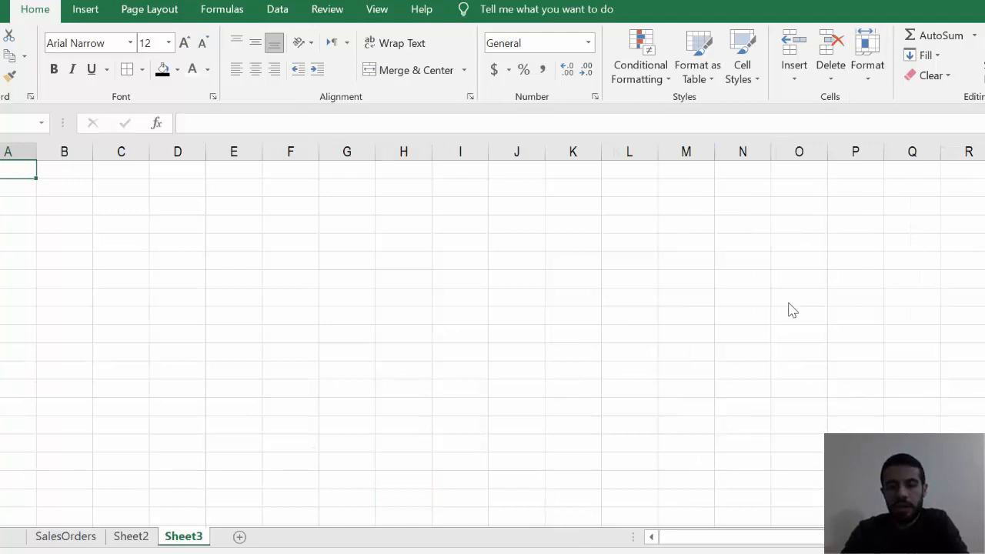
{"action": "left_click", "coordinate": [869, 77]}
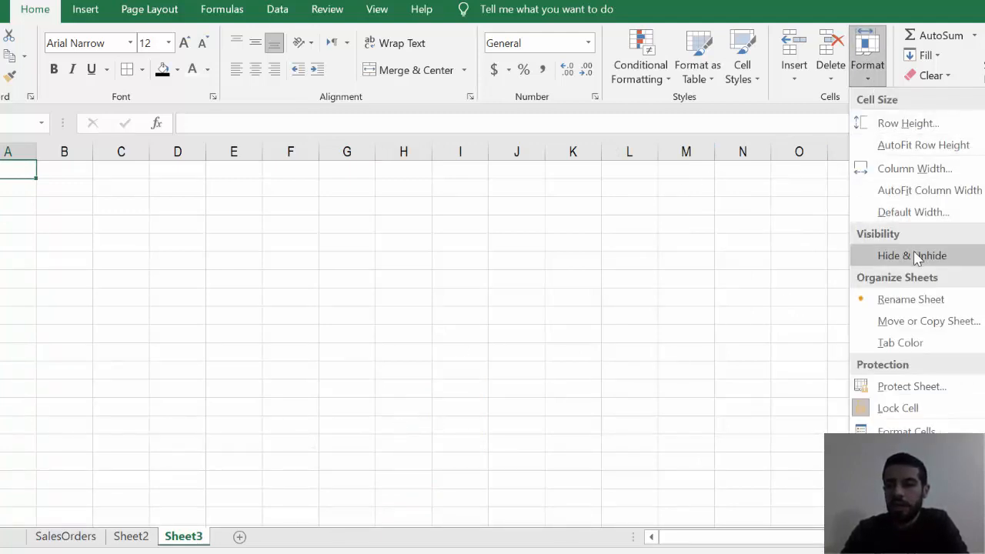
{"action": "mouse_move", "coordinate": [916, 255]}
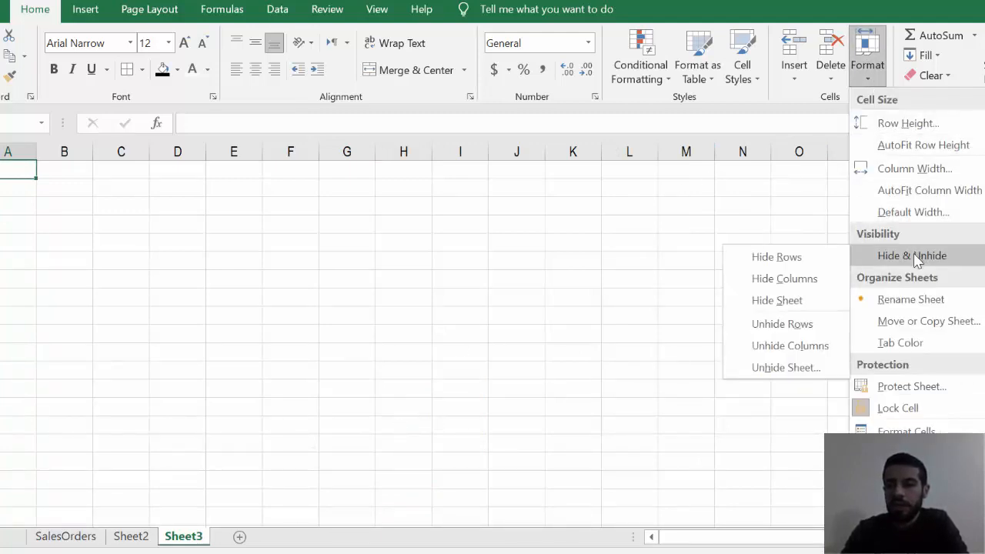
{"action": "left_click", "coordinate": [783, 368]}
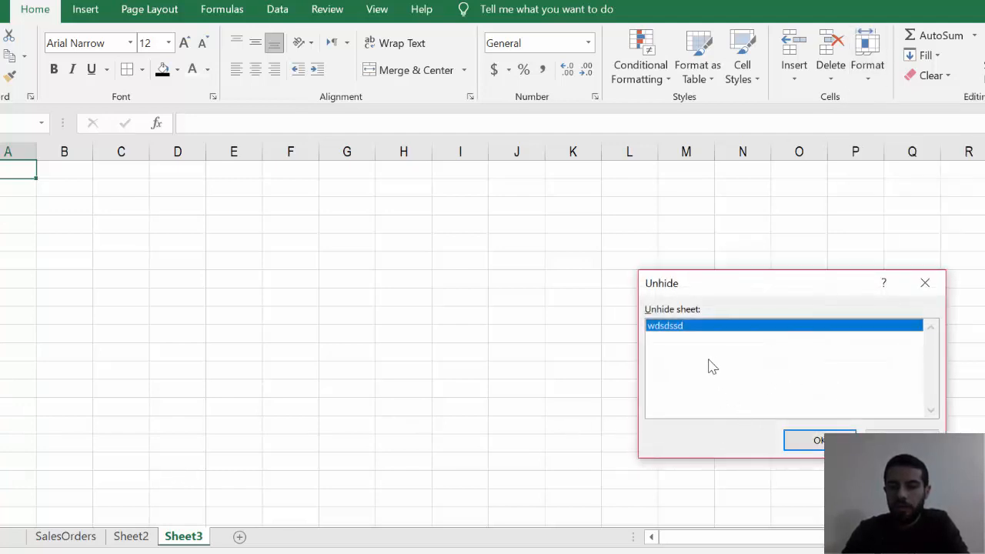
{"action": "left_click", "coordinate": [811, 438]}
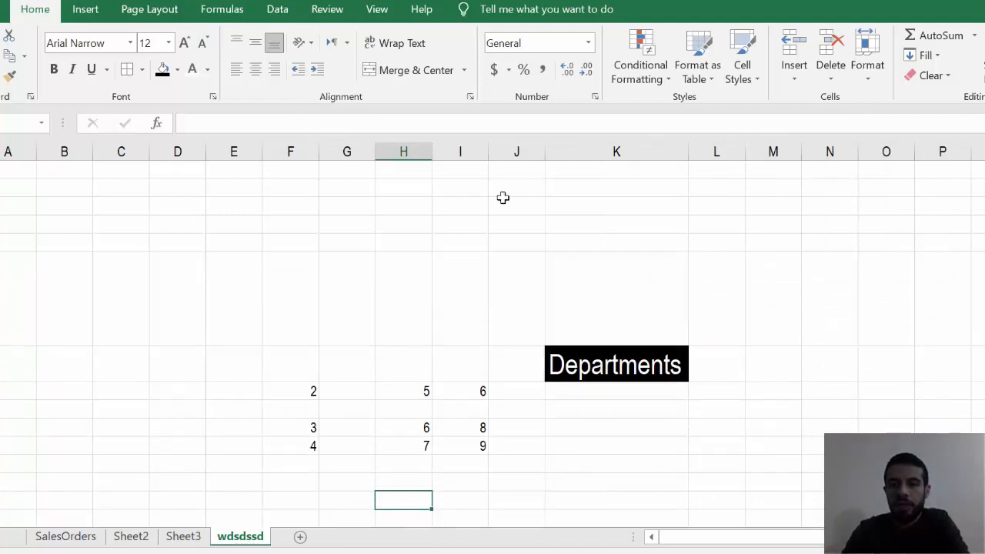
- Hide column J on the wdsdssd sheet
{"action": "left_click", "coordinate": [514, 152]}
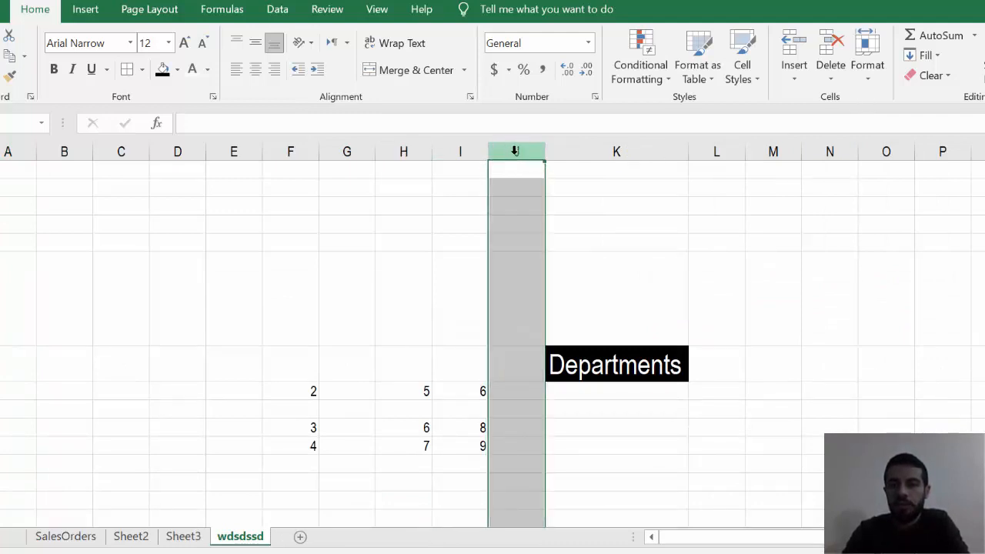
{"action": "right_click", "coordinate": [515, 151]}
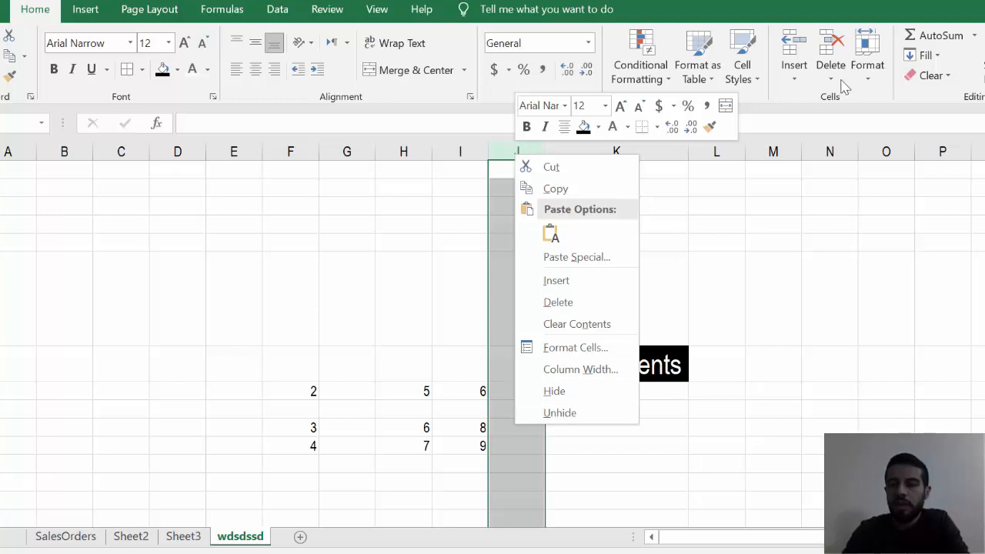
{"action": "left_click", "coordinate": [864, 77]}
{"action": "mouse_move", "coordinate": [926, 262]}
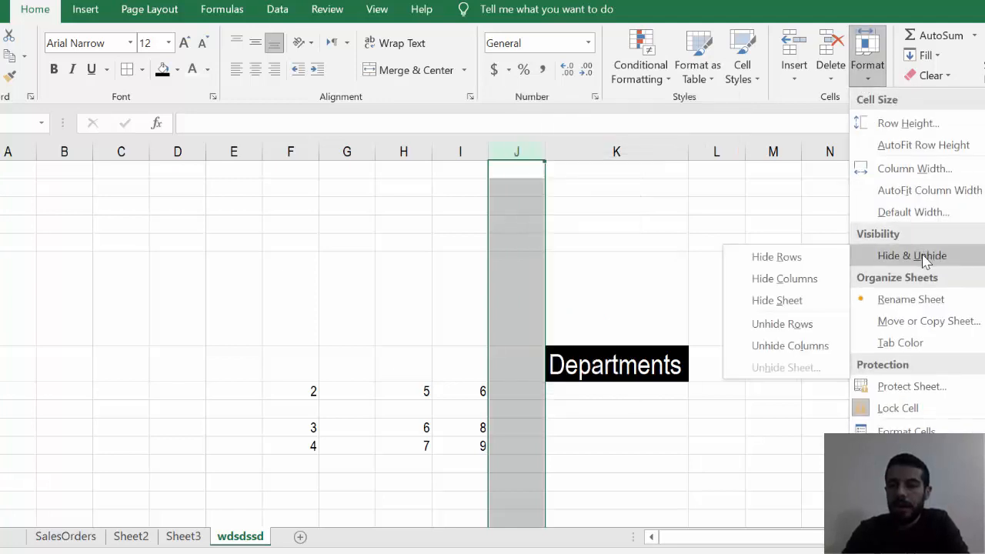
{"action": "left_click", "coordinate": [784, 278]}
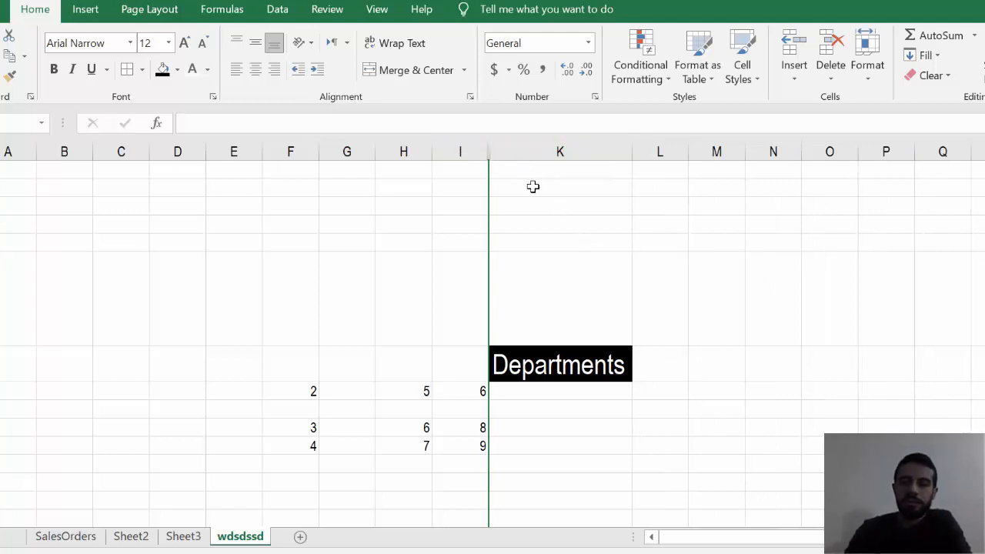
- Unhide the hidden column J between columns I and K
{"action": "left_click", "coordinate": [868, 86]}
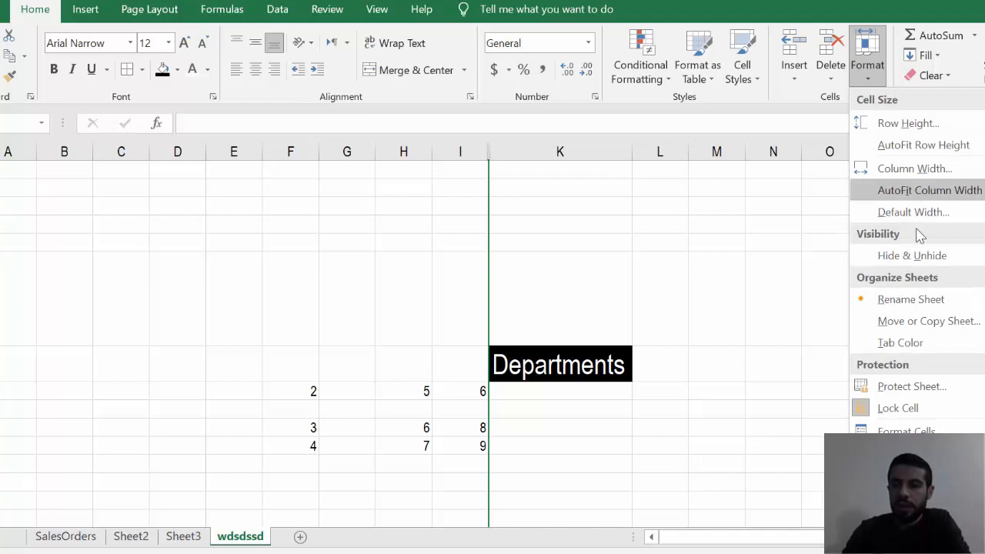
{"action": "mouse_move", "coordinate": [919, 256]}
{"action": "left_click", "coordinate": [827, 278]}
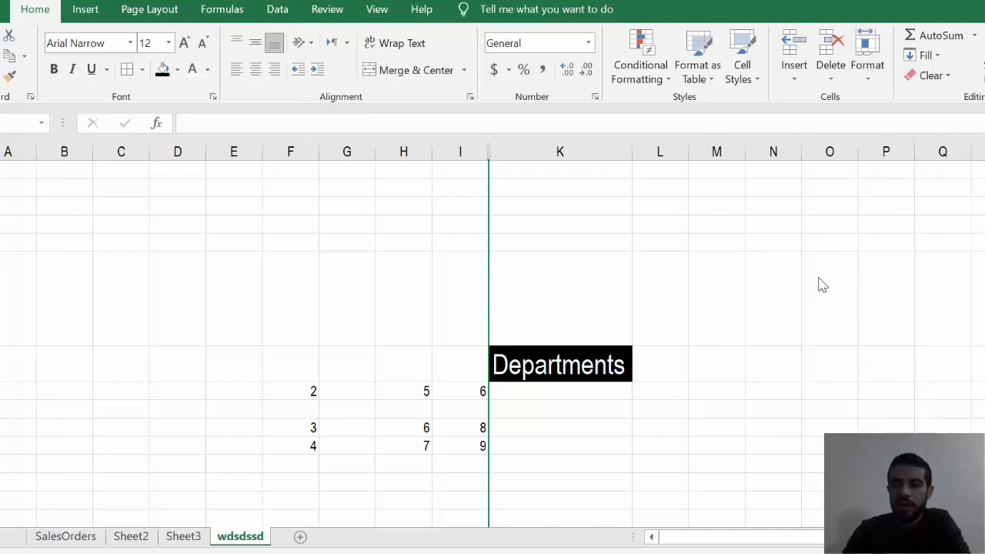
{"action": "left_click", "coordinate": [868, 77]}
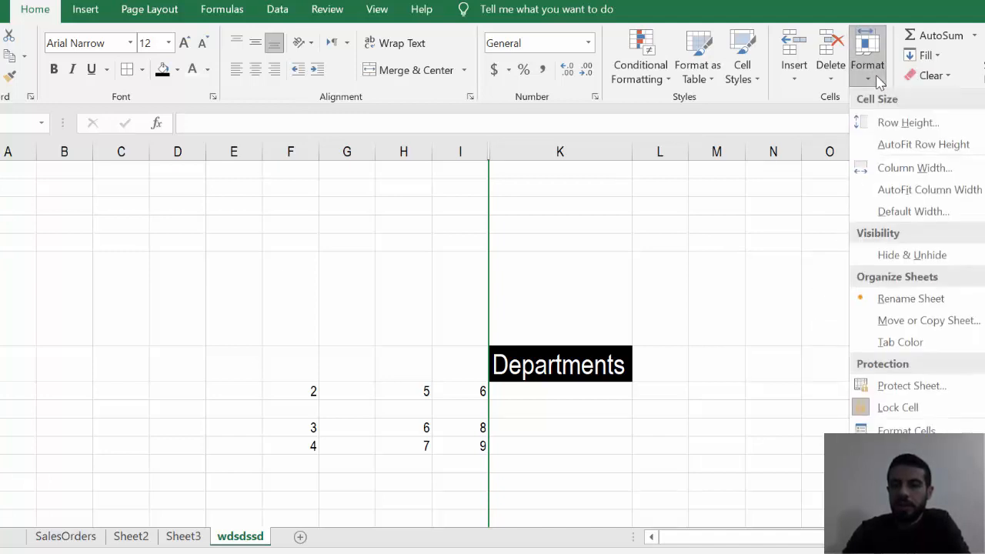
{"action": "mouse_move", "coordinate": [904, 258]}
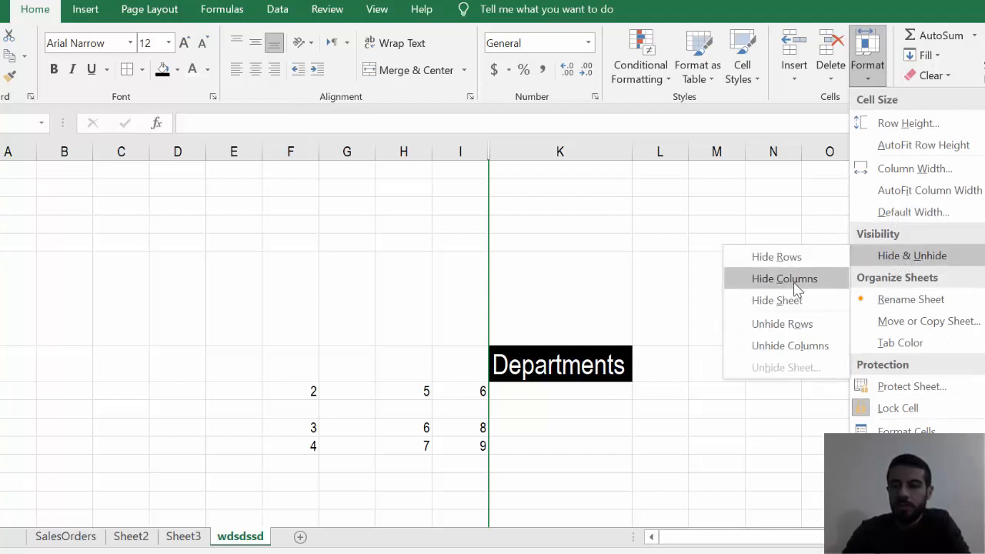
{"action": "left_click", "coordinate": [791, 348]}
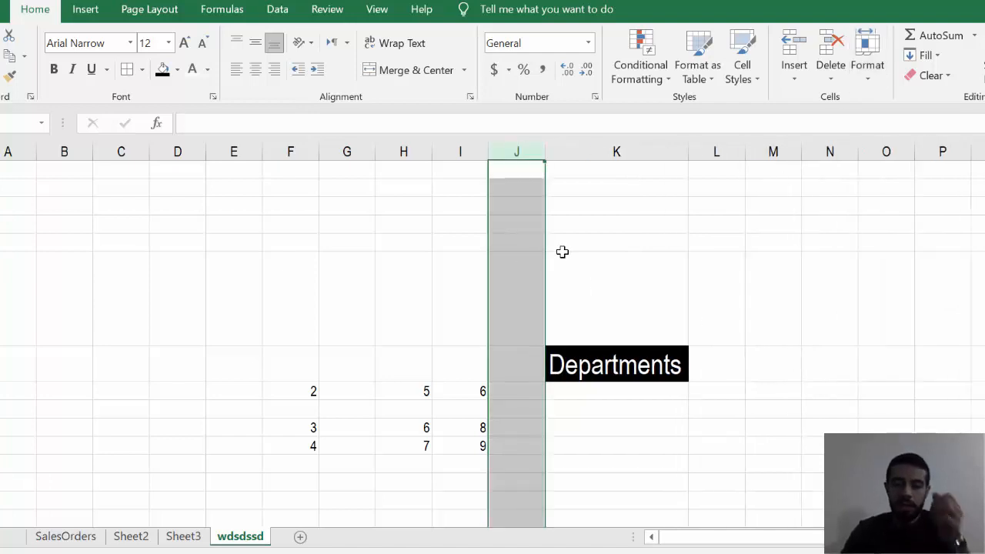
- Delete the blank cell directly above the Departments cell in column K, shifting cells up
{"action": "left_click", "coordinate": [616, 254]}
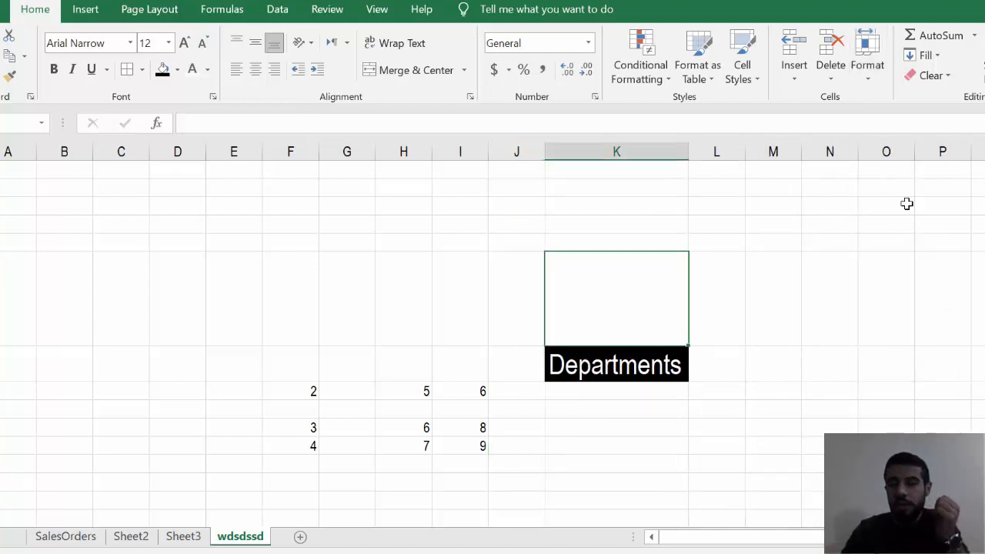
{"action": "left_click", "coordinate": [838, 80]}
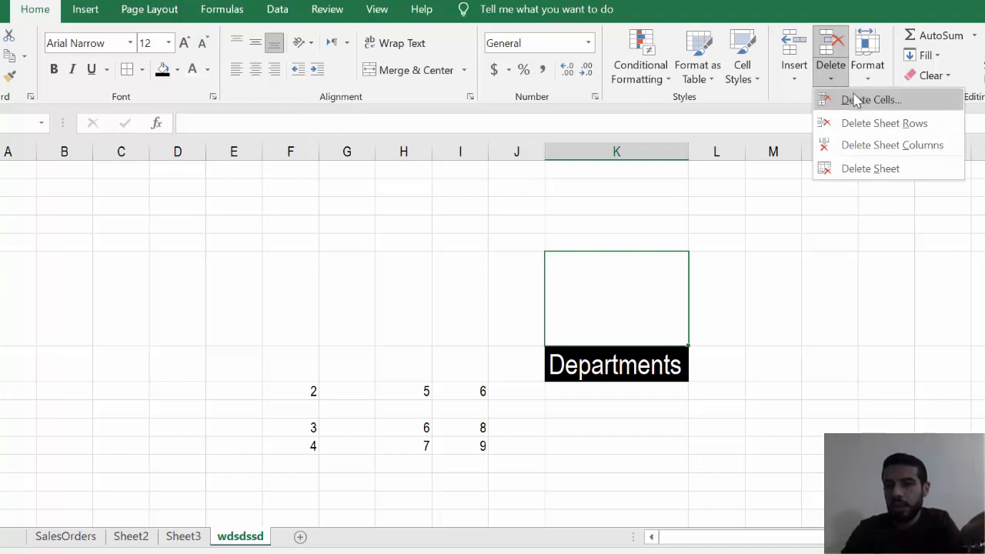
{"action": "left_click", "coordinate": [858, 100]}
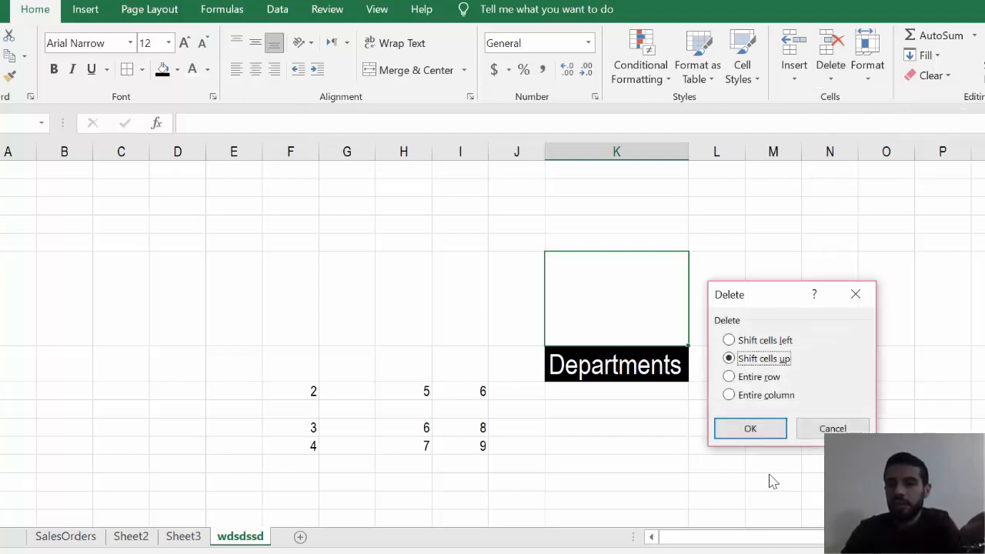
{"action": "left_click", "coordinate": [750, 428]}
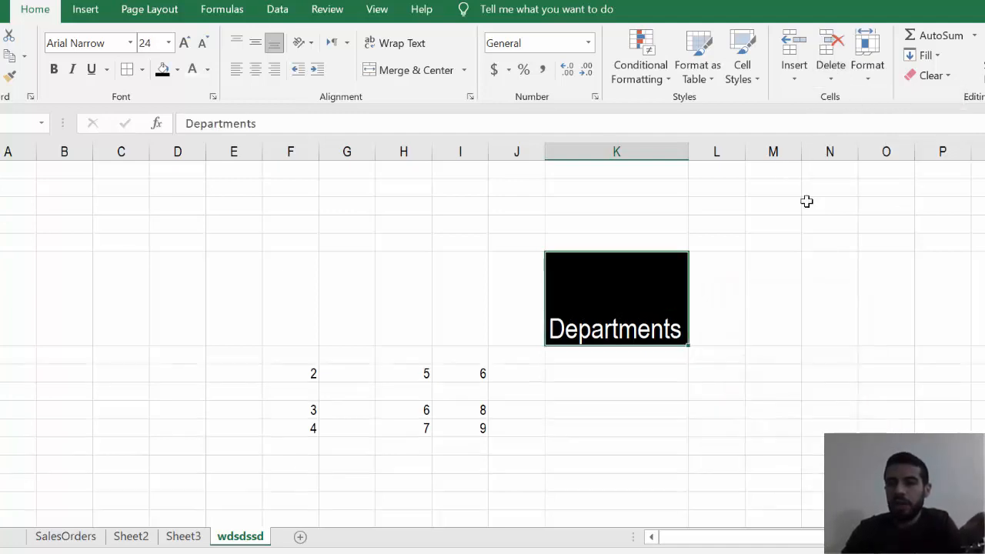
- Delete the entire column I, which holds the numbers 6, 8 and 9
{"action": "left_click", "coordinate": [831, 80]}
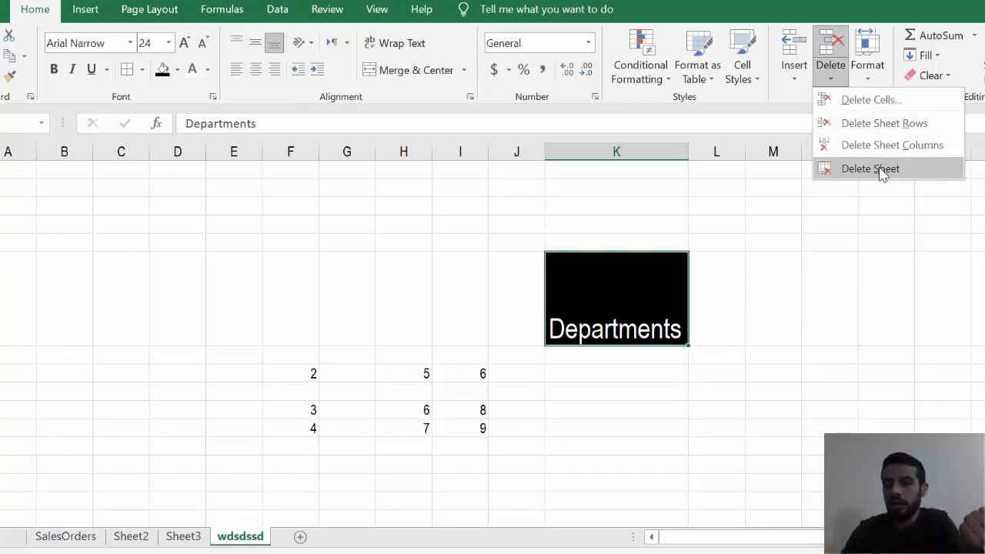
{"action": "left_click", "coordinate": [511, 151]}
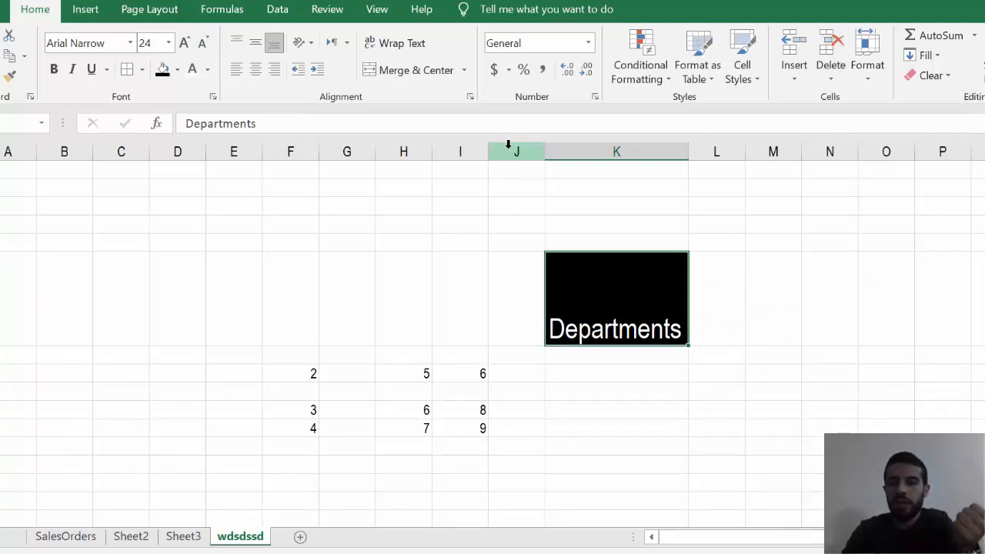
{"action": "right_click", "coordinate": [508, 146]}
{"action": "left_click", "coordinate": [458, 148]}
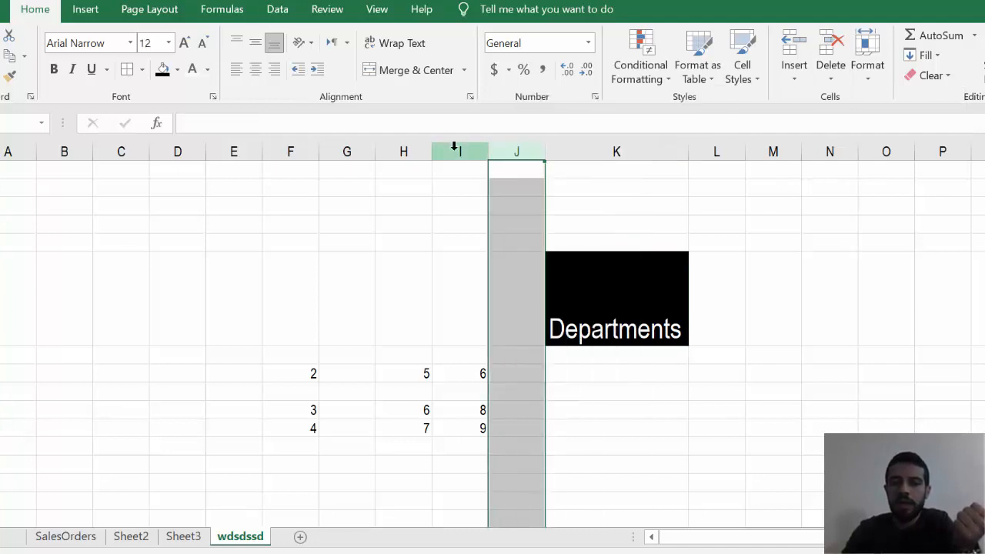
{"action": "right_click", "coordinate": [456, 149]}
{"action": "left_click", "coordinate": [537, 299]}
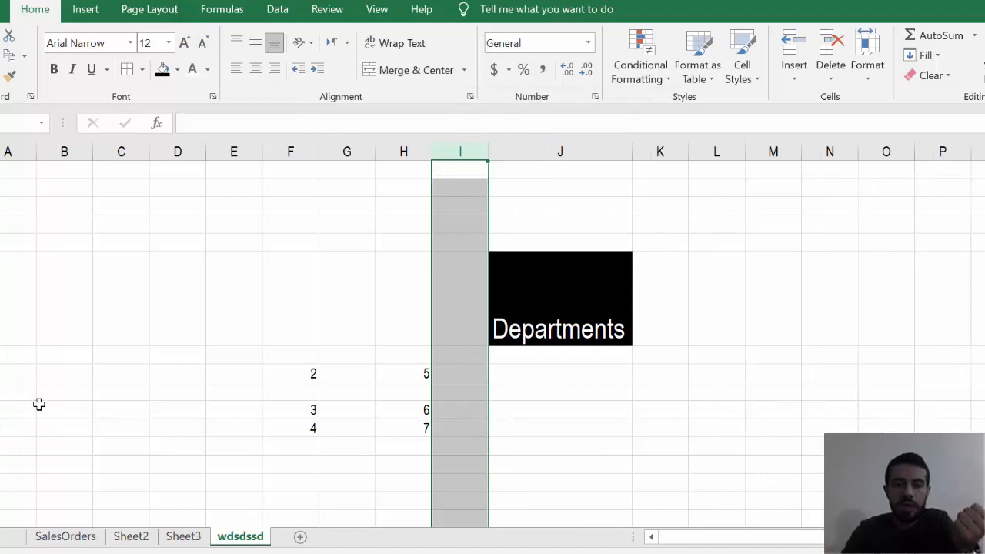
- Delete the entire row containing the numbers 2 and 5
{"action": "left_click", "coordinate": [0, 373]}
{"action": "right_click", "coordinate": [0, 375]}
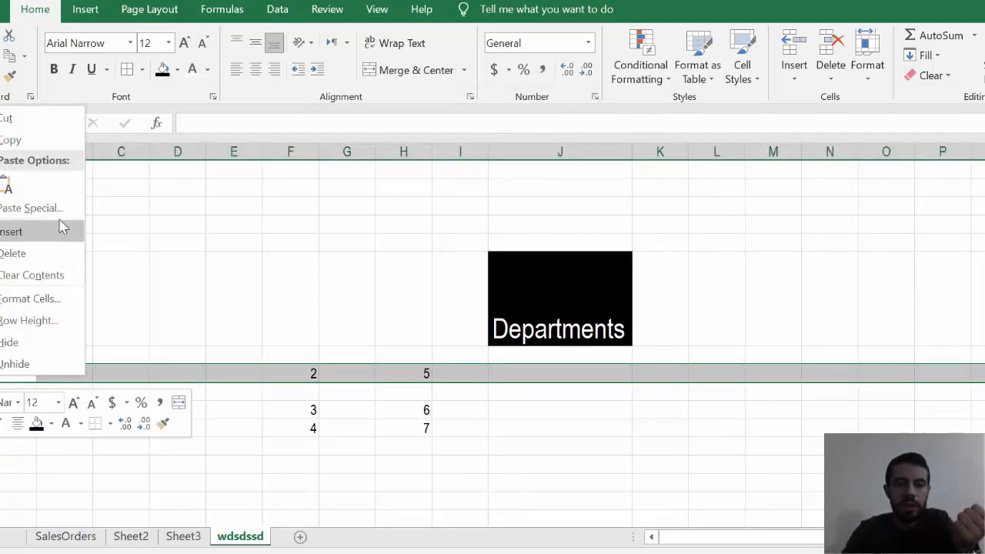
{"action": "left_click", "coordinate": [50, 254]}
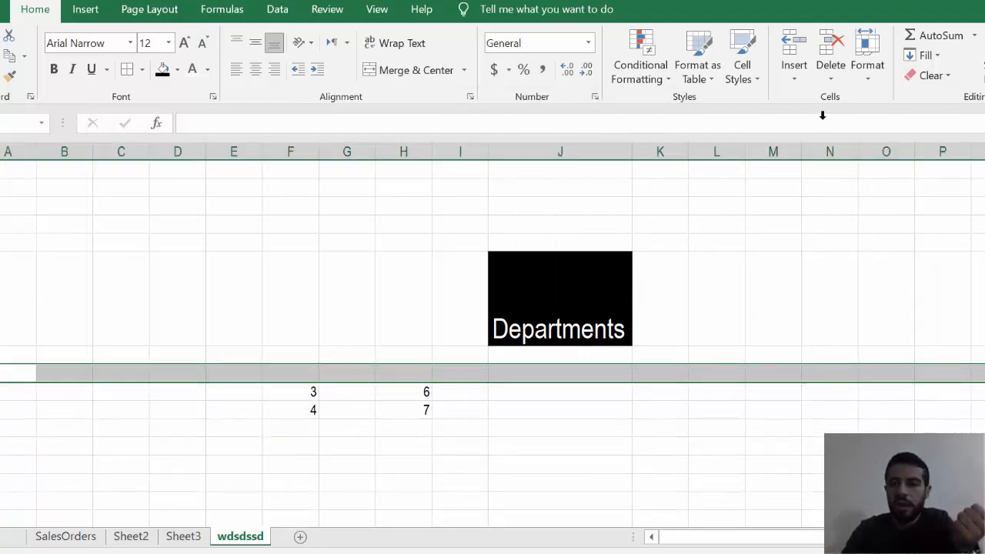
- Delete the blank sheet row above the remaining numbers and the row containing 3 and 6
{"action": "left_click", "coordinate": [838, 81]}
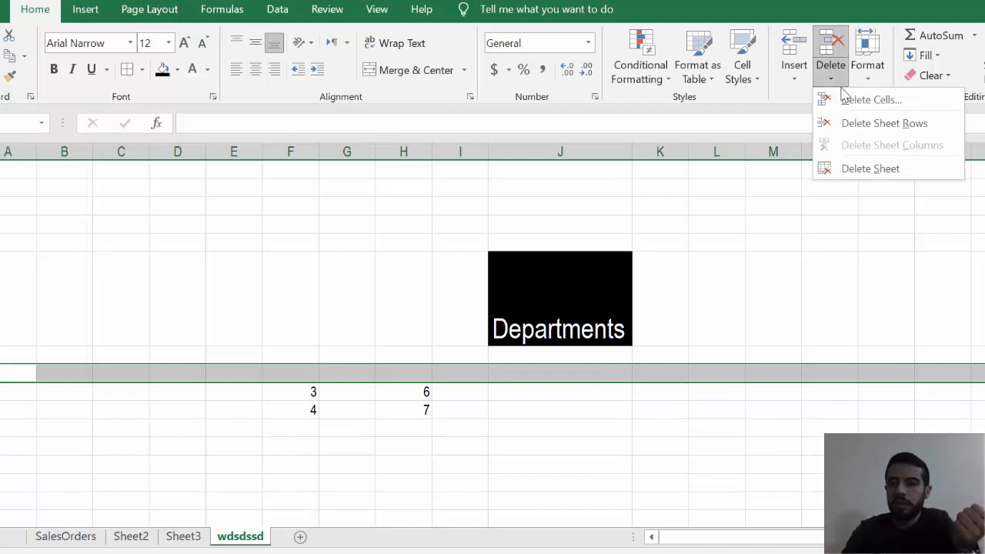
{"action": "left_click", "coordinate": [868, 127]}
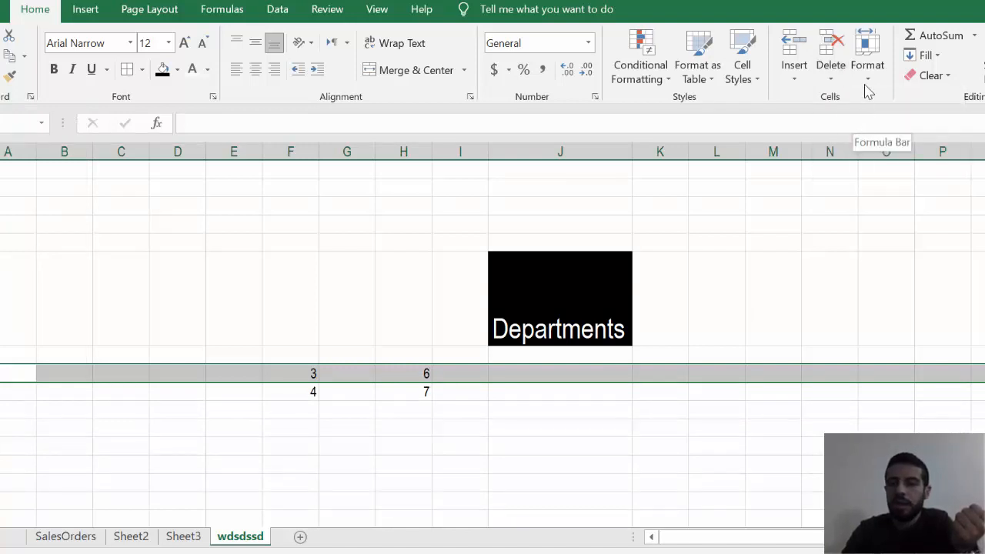
{"action": "left_click", "coordinate": [867, 77]}
{"action": "left_click", "coordinate": [831, 70]}
{"action": "left_click", "coordinate": [831, 73]}
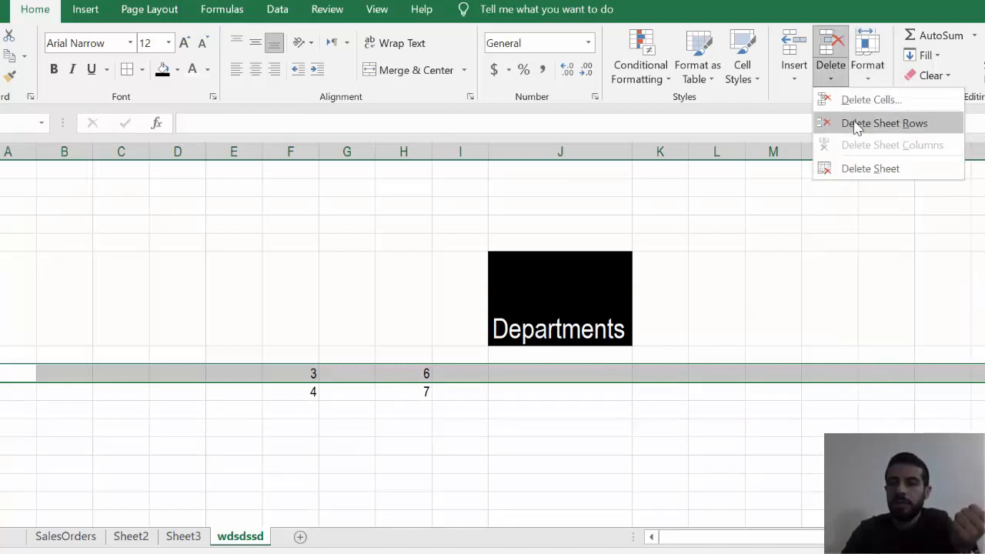
{"action": "left_click", "coordinate": [856, 125]}
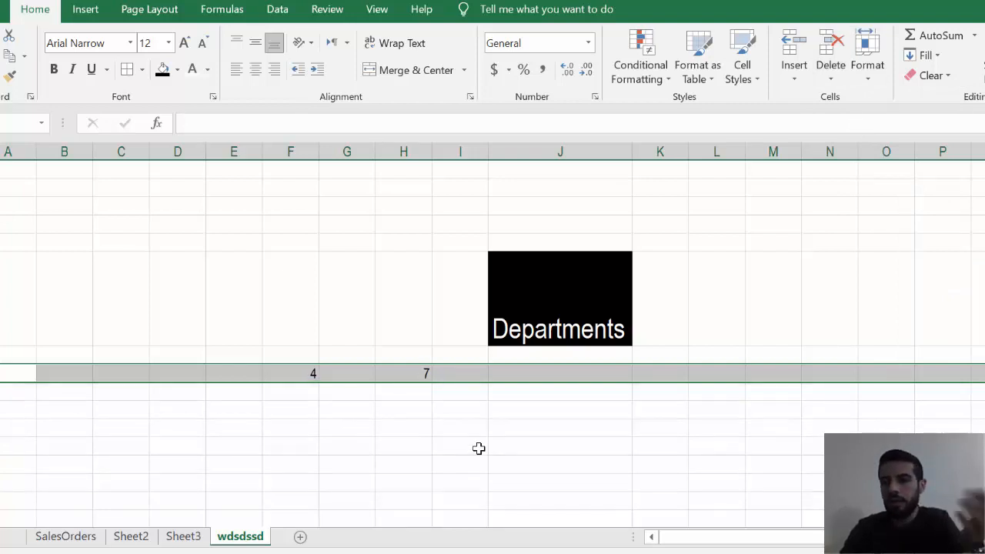
- Align the Departments text to the vertical middle of its cell and set its font size to 26
{"action": "left_click", "coordinate": [589, 319]}
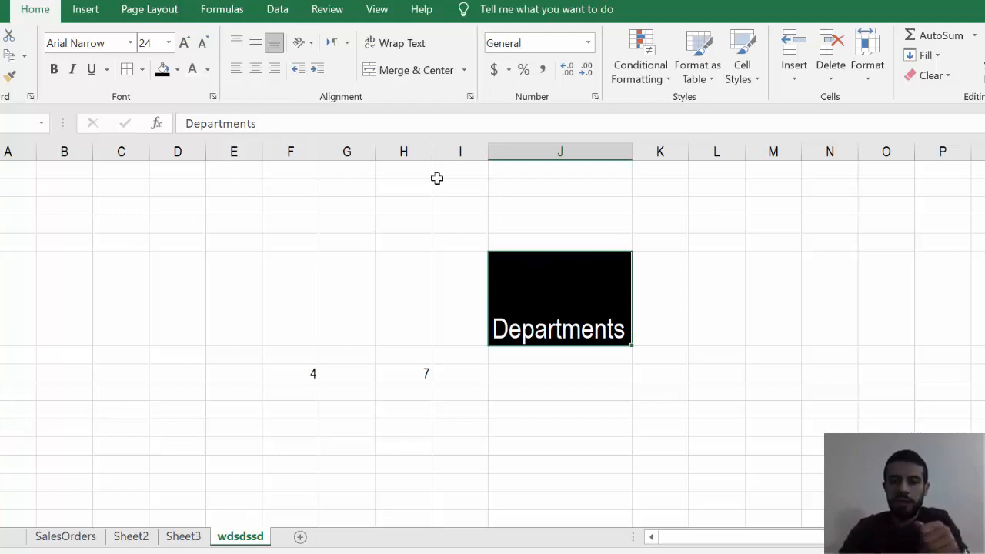
{"action": "left_click", "coordinate": [255, 42]}
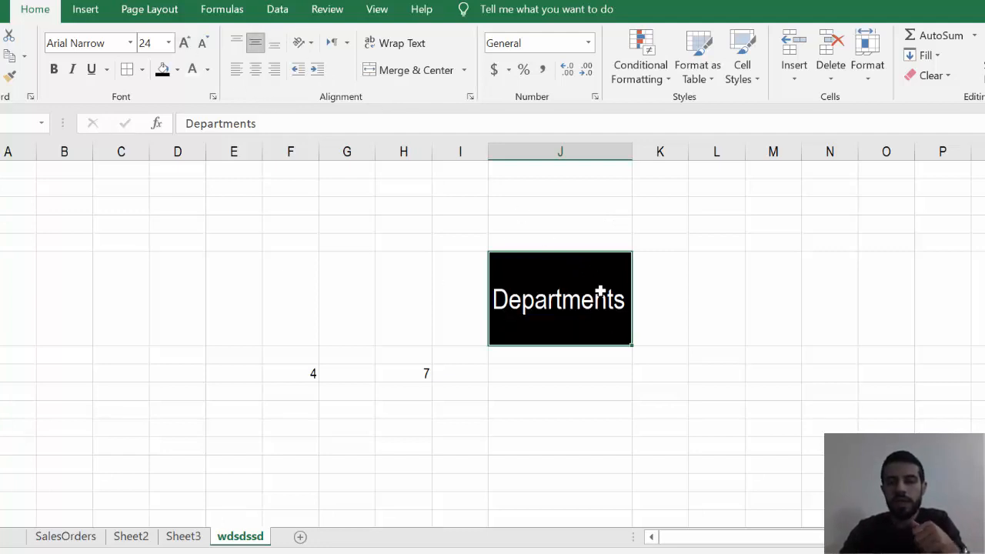
{"action": "left_click", "coordinate": [184, 43]}
{"action": "left_click", "coordinate": [184, 43]}
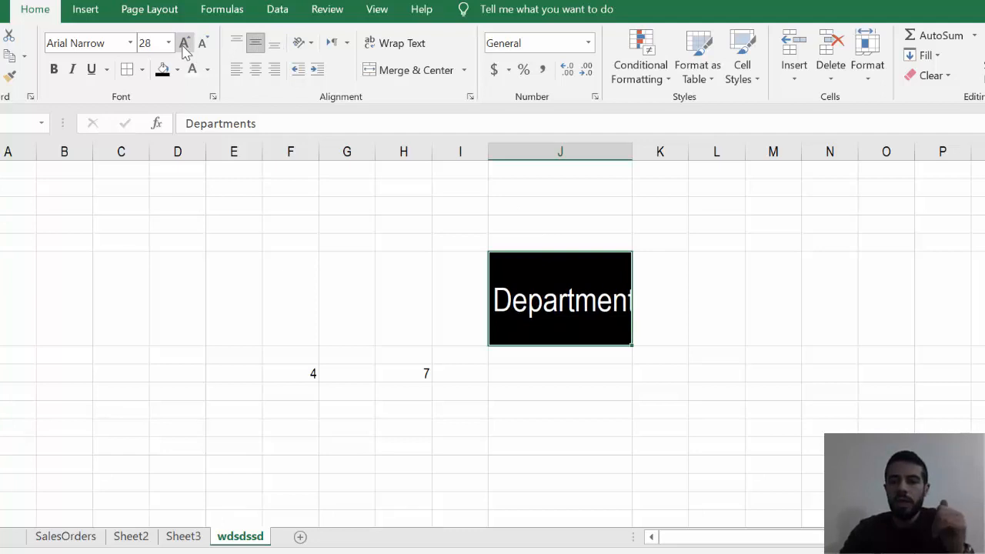
{"action": "left_click", "coordinate": [202, 43]}
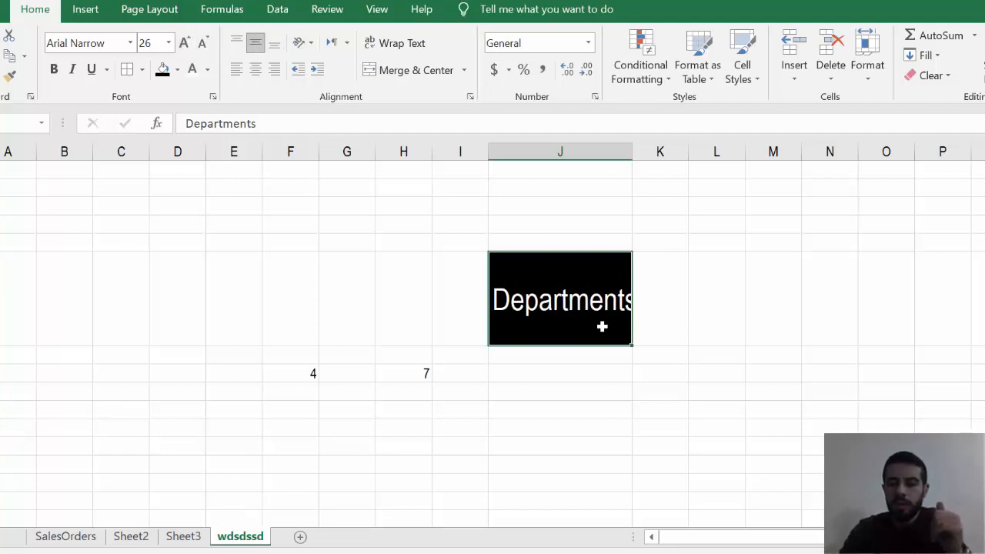
- Clear only the formats of the Departments cell and undo it, and clear only its contents and undo that too
{"action": "left_click", "coordinate": [931, 75]}
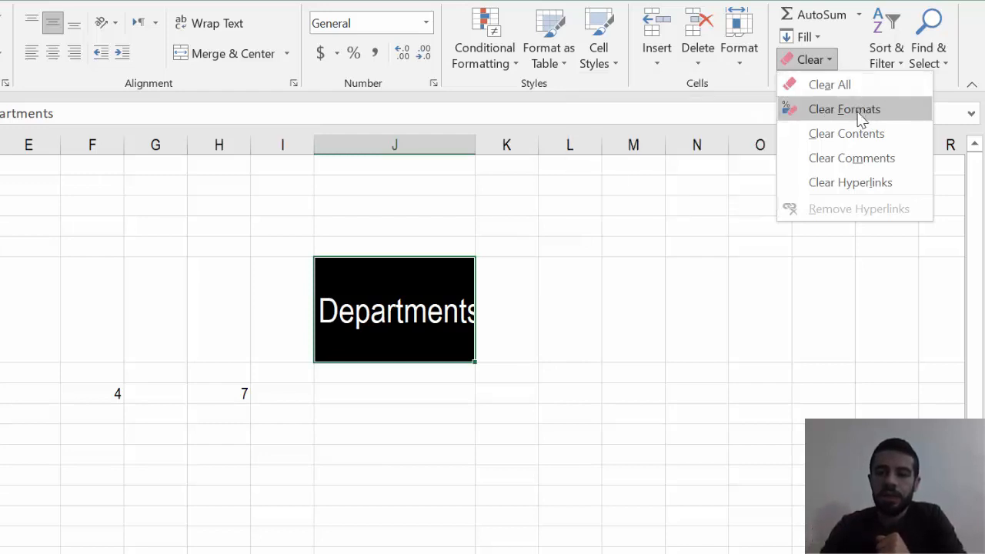
{"action": "left_click", "coordinate": [857, 113]}
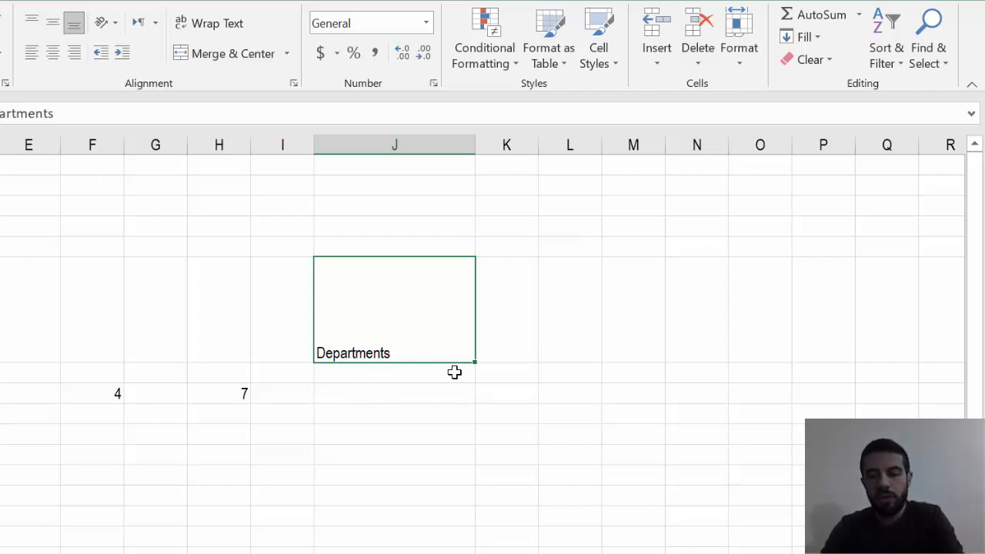
{"action": "key", "text": "ctrl+z"}
{"action": "left_click", "coordinate": [831, 63]}
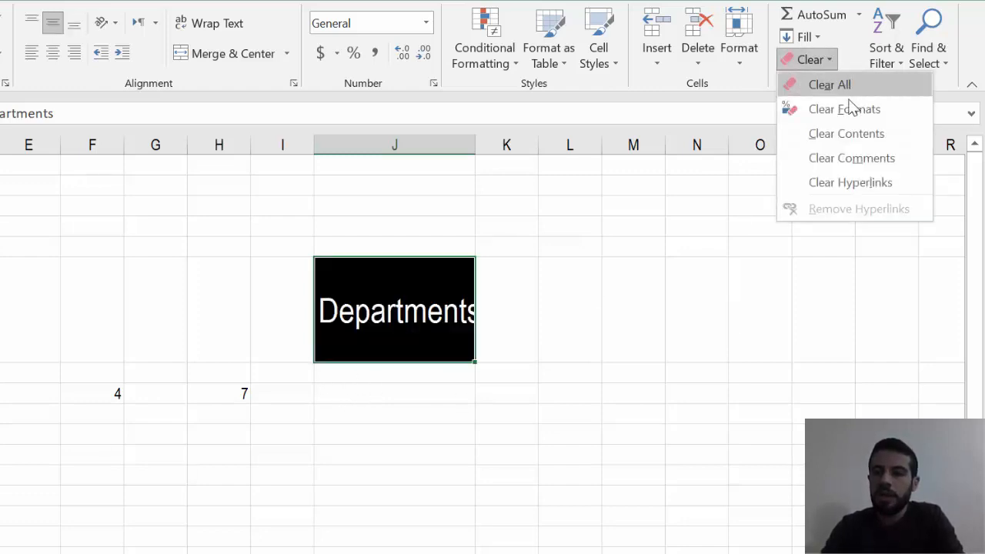
{"action": "left_click", "coordinate": [843, 146]}
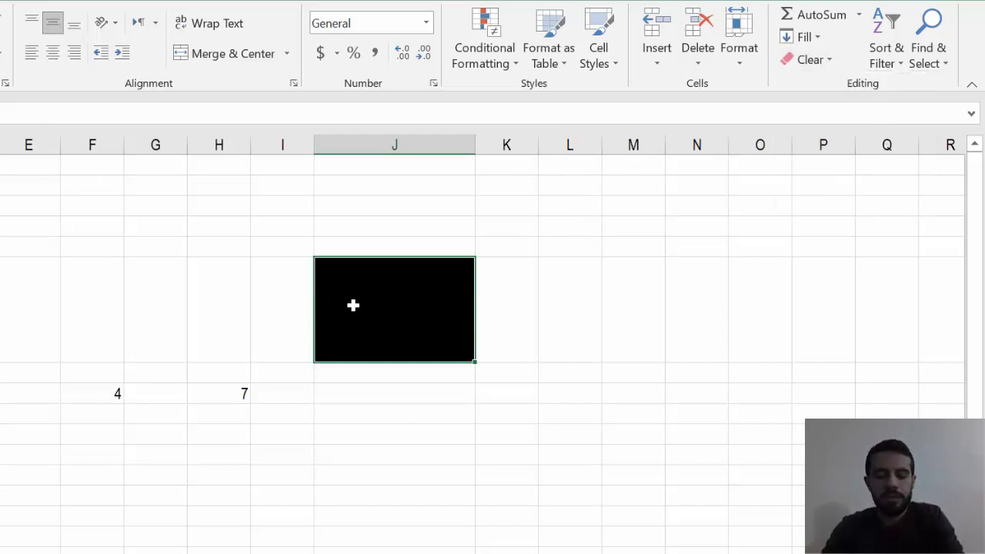
{"action": "key", "text": "ctrl+z"}
- Clear everything from the Departments cell, both its contents and its formats
{"action": "left_click", "coordinate": [812, 60]}
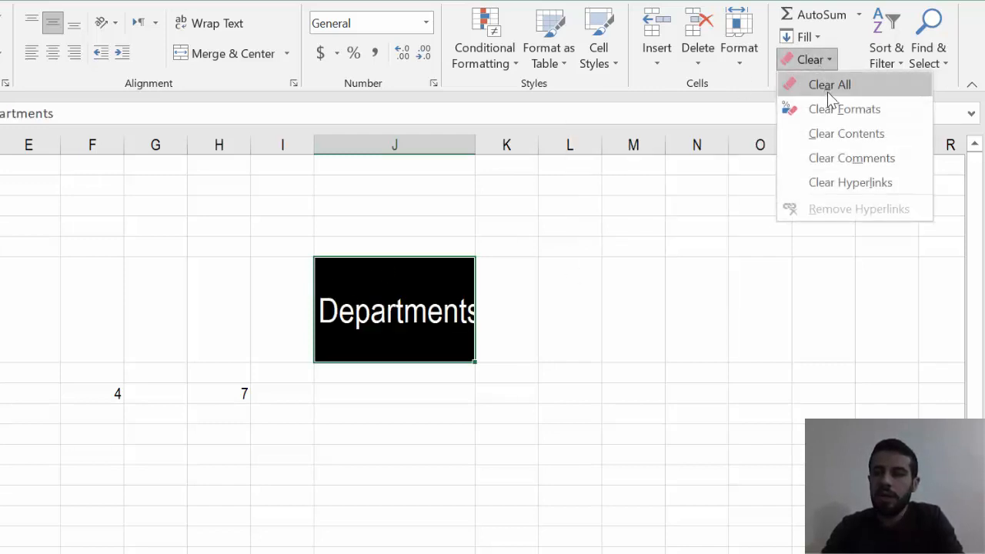
{"action": "left_click", "coordinate": [828, 89]}
{"action": "left_click", "coordinate": [549, 267]}
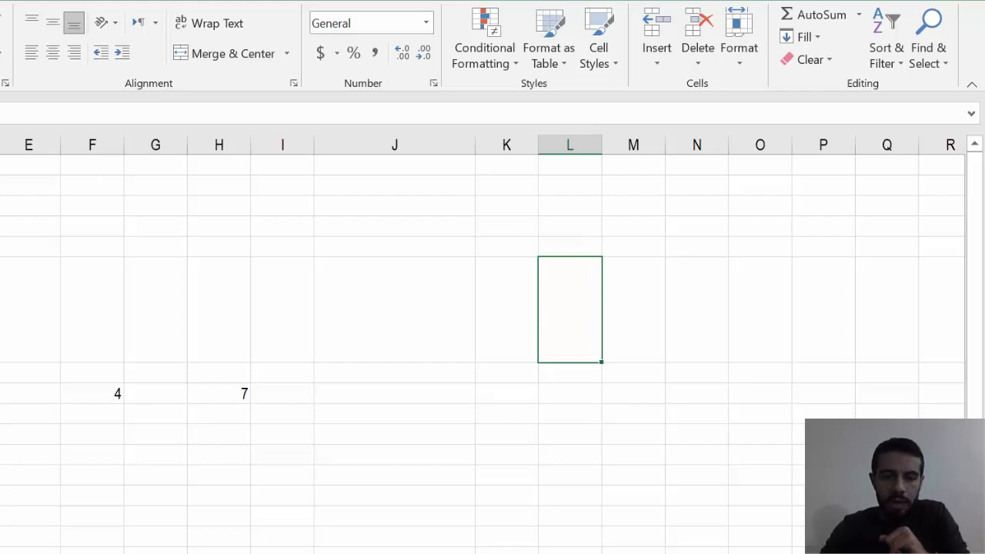
- On the blank Sheet3, enter the headers no, name and price in cells E4 to G4
{"action": "key", "text": "ctrl+Page_Down"}
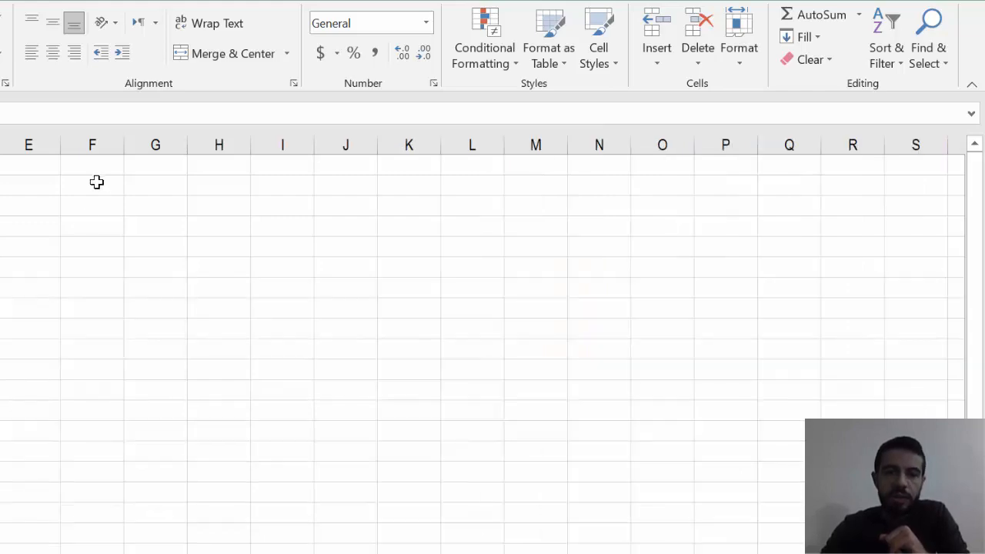
{"action": "left_click", "coordinate": [4, 227]}
{"action": "type", "text": "no"}
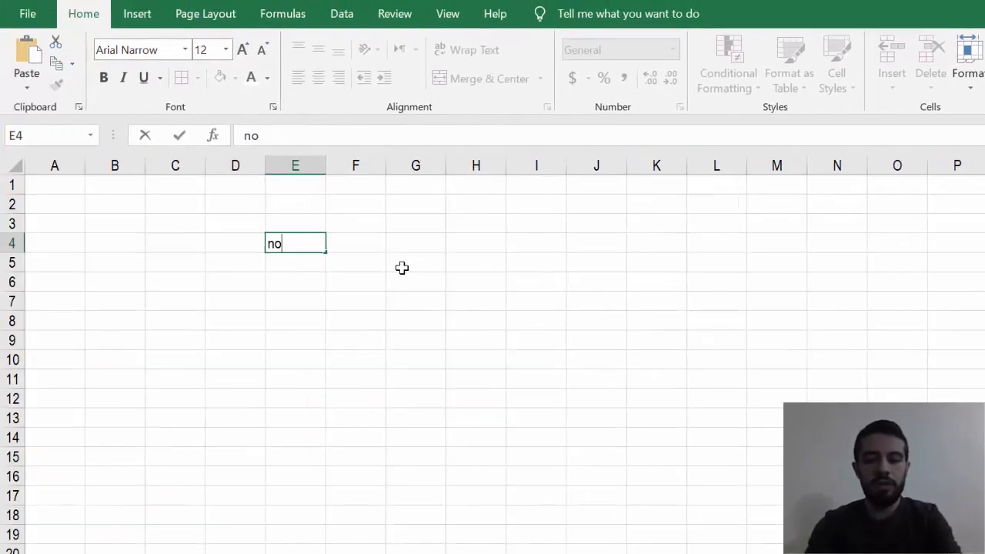
{"action": "key", "text": "Tab"}
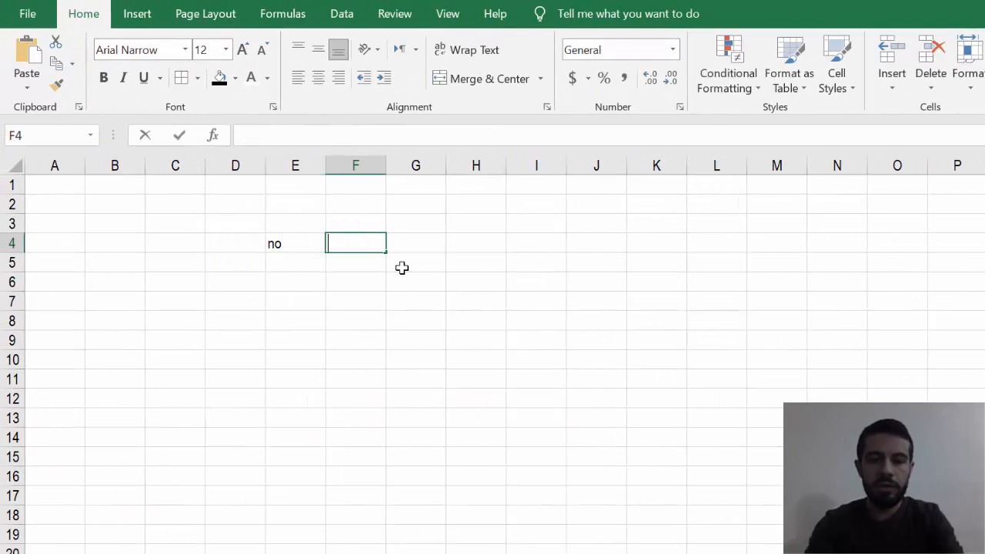
{"action": "type", "text": "name"}
{"action": "key", "text": "Tab"}
{"action": "type", "text": "pric"}
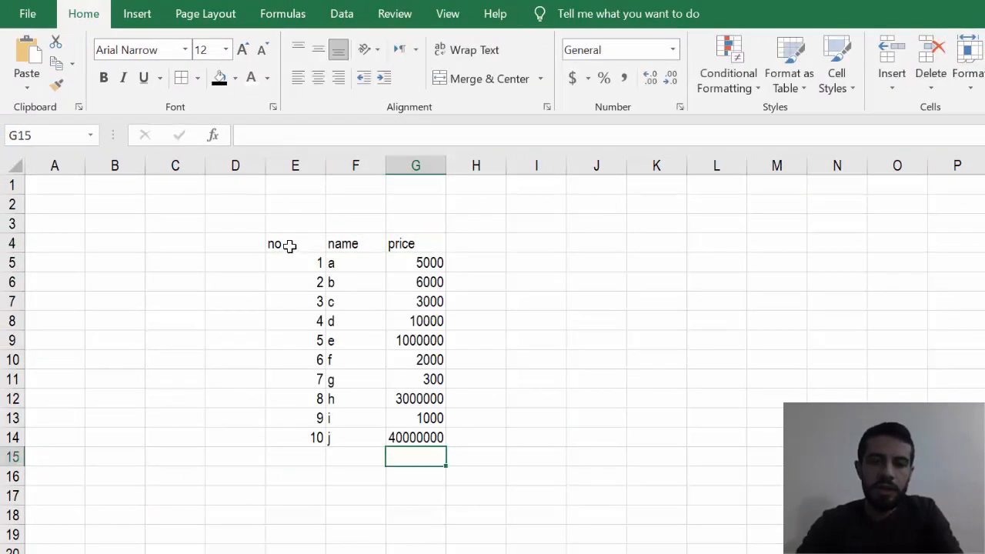
- Copy the data range E4:G14 and paste a duplicate starting at cell M7
{"action": "mouse_move", "coordinate": [289, 246]}
{"action": "left_mouse_down"}
{"action": "mouse_move", "coordinate": [352, 266]}
{"action": "mouse_move", "coordinate": [378, 306]}
{"action": "mouse_move", "coordinate": [398, 359]}
{"action": "mouse_move", "coordinate": [406, 445]}
{"action": "mouse_move", "coordinate": [336, 328]}
{"action": "mouse_move", "coordinate": [286, 269]}
{"action": "mouse_move", "coordinate": [282, 247]}
{"action": "left_mouse_up"}
{"action": "left_click", "coordinate": [436, 444]}
{"action": "key", "text": "ctrl+c"}
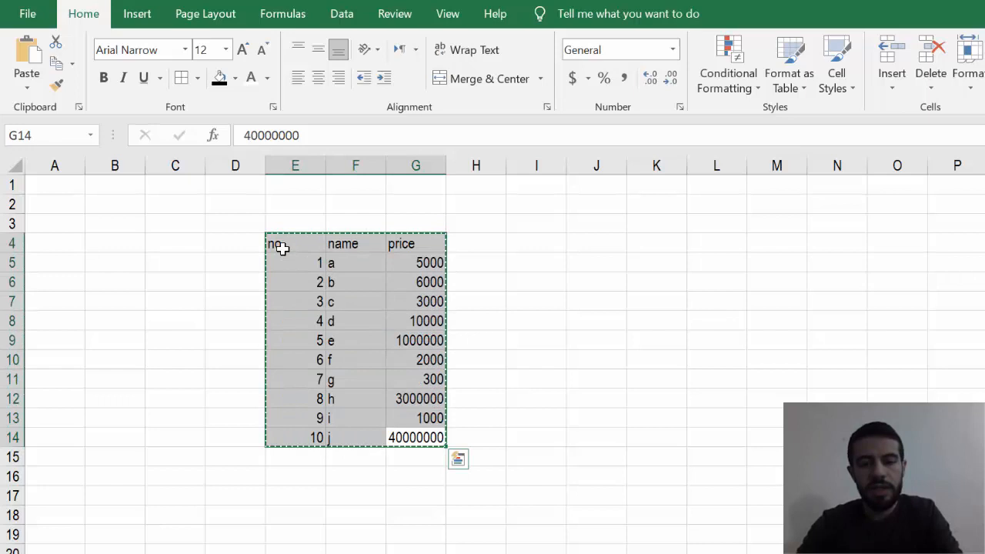
{"action": "left_click", "coordinate": [788, 294]}
{"action": "key", "text": "ctrl+v"}
{"action": "left_click", "coordinate": [701, 321]}
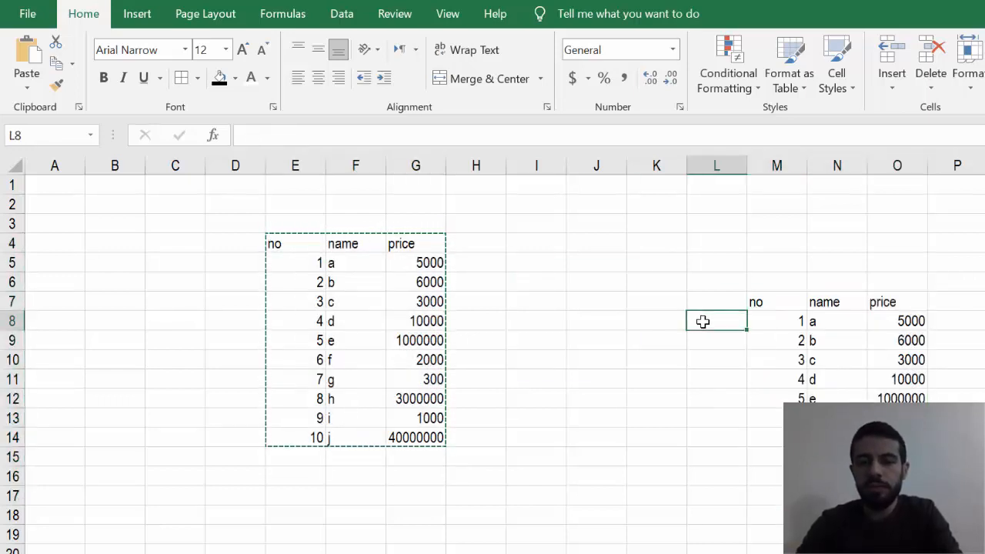
{"action": "left_click", "coordinate": [867, 367]}
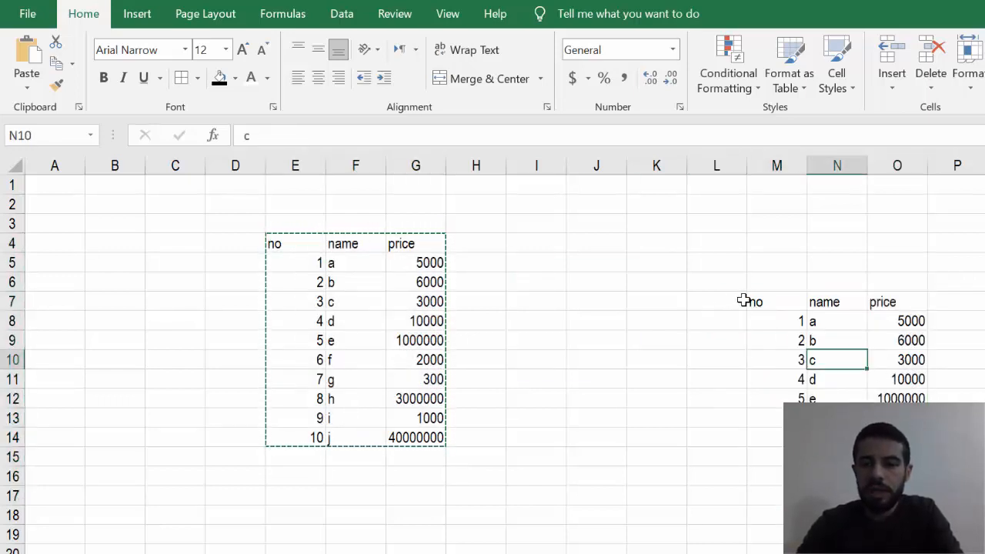
- Apply all borders to the copied range M7:O17 and center its contents horizontally
{"action": "left_click_drag", "start_coordinate": [750, 302], "coordinate": [908, 496]}
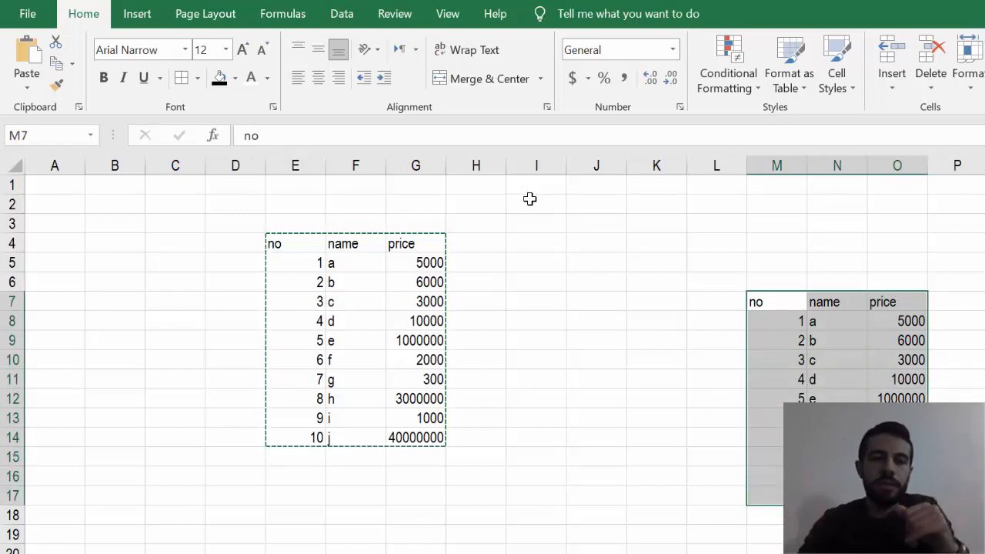
{"action": "left_click", "coordinate": [197, 78]}
{"action": "left_click", "coordinate": [228, 246]}
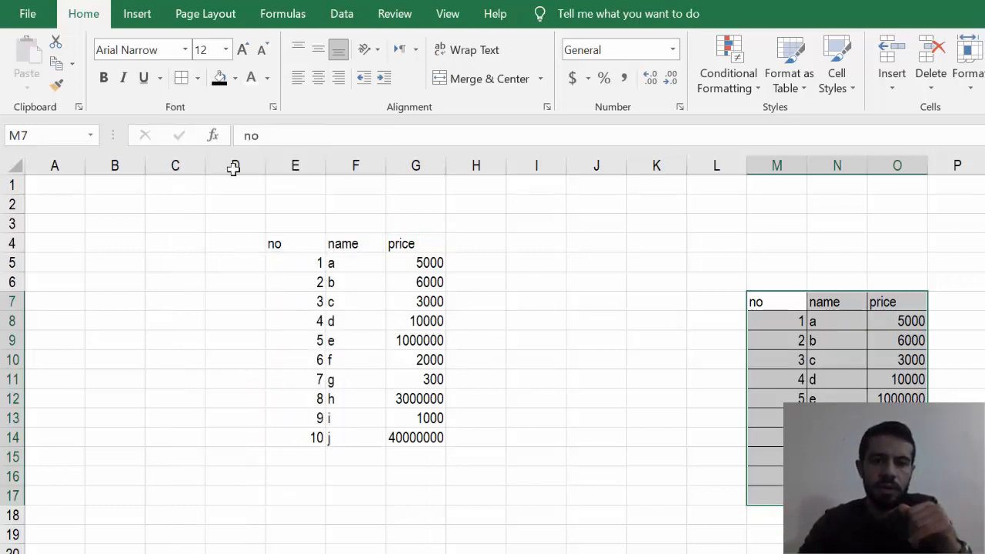
{"action": "left_click", "coordinate": [317, 79]}
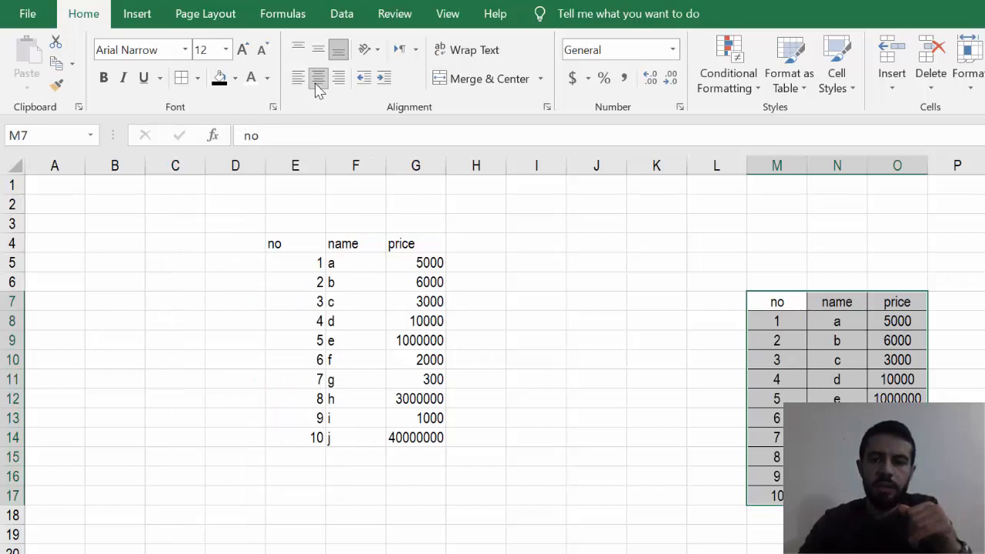
{"action": "left_click", "coordinate": [731, 359]}
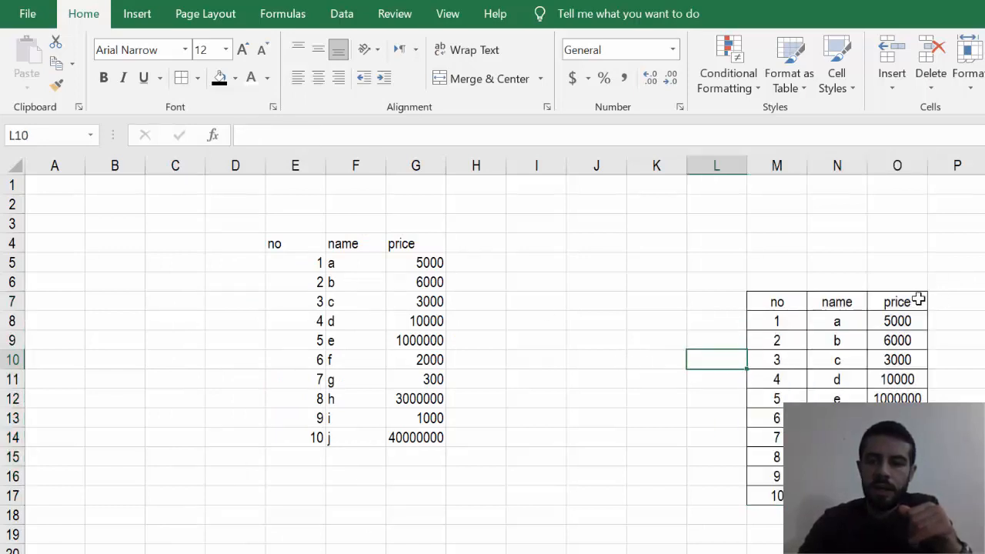
- Format the header row M7:O7 with a dark blue fill and bold white text
{"action": "left_click_drag", "start_coordinate": [918, 299], "coordinate": [795, 304]}
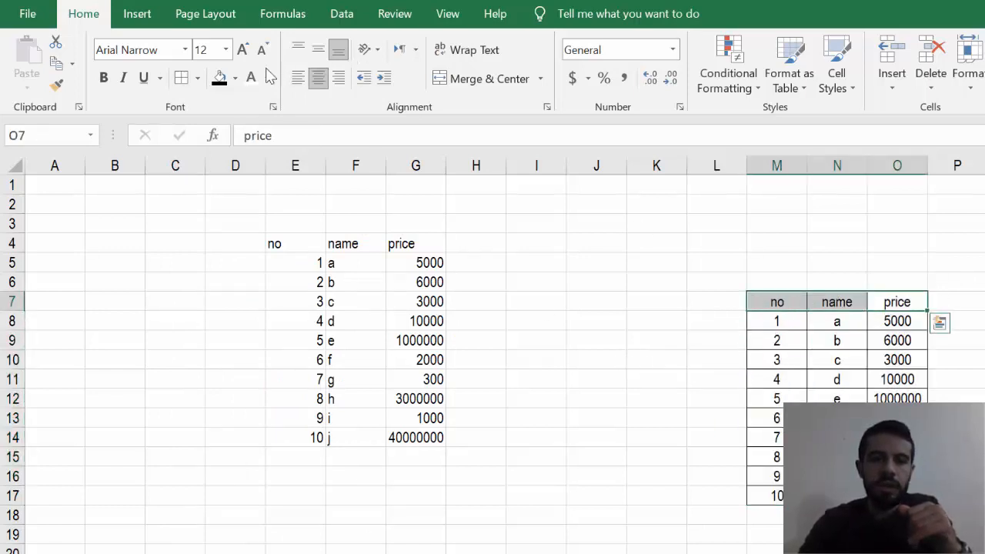
{"action": "left_click", "coordinate": [235, 78]}
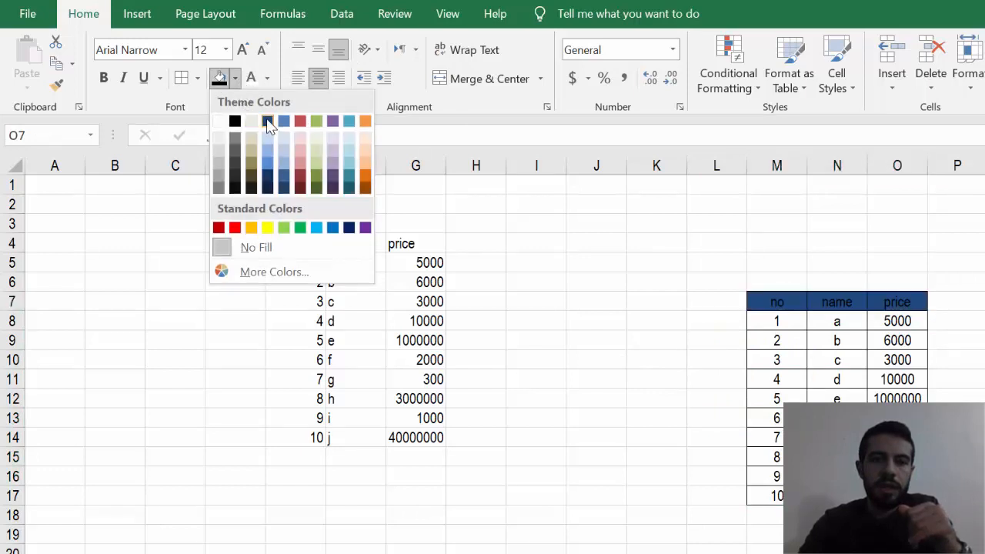
{"action": "left_click", "coordinate": [267, 122]}
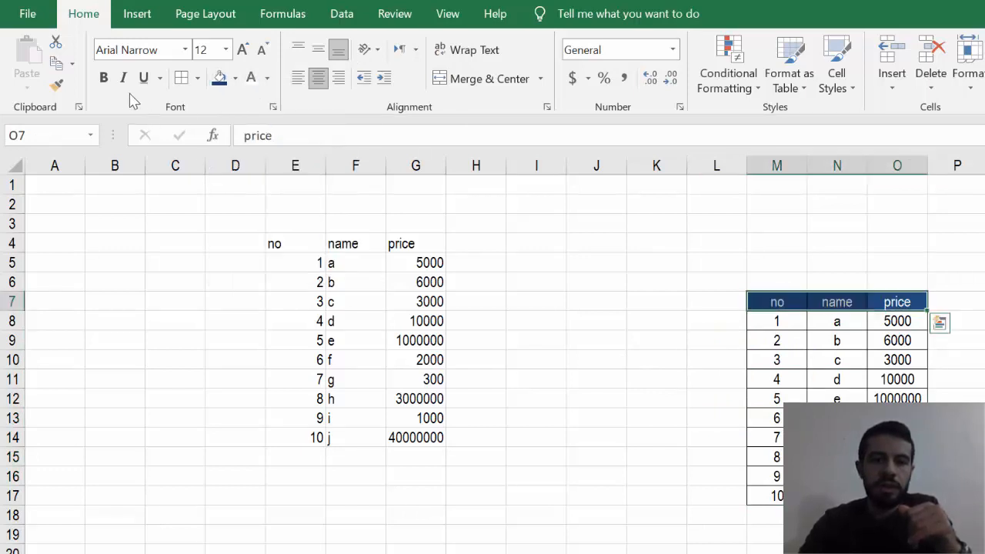
{"action": "left_click", "coordinate": [103, 77]}
{"action": "left_click", "coordinate": [651, 400]}
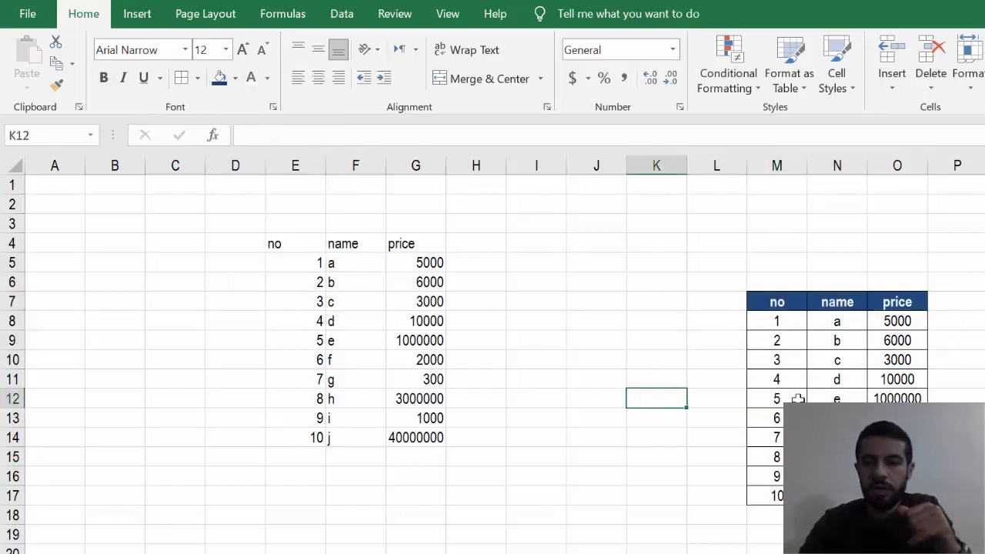
{"action": "left_click", "coordinate": [831, 418]}
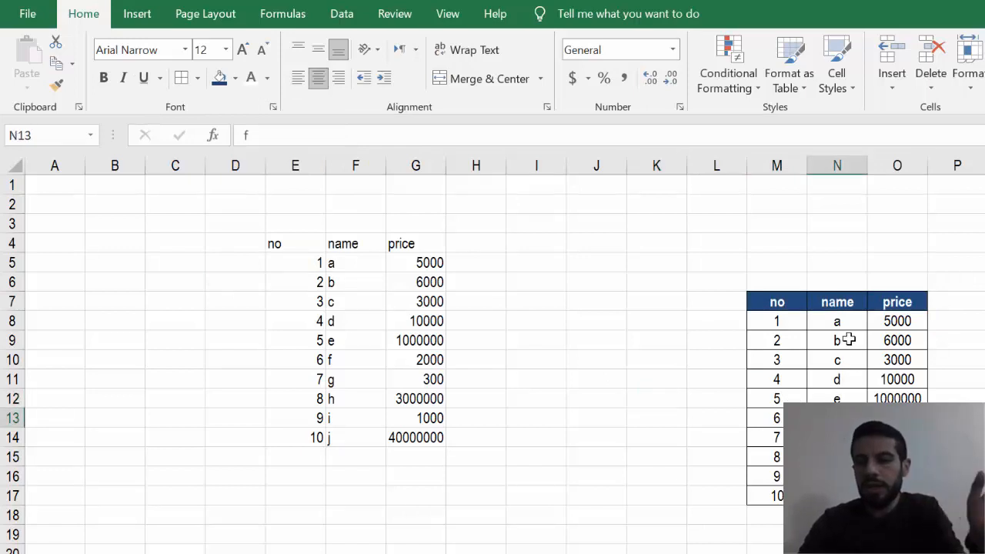
- Start creating a table from the unformatted data list that begins at E4, with the dialog moved clear of the data
{"action": "left_click", "coordinate": [343, 323]}
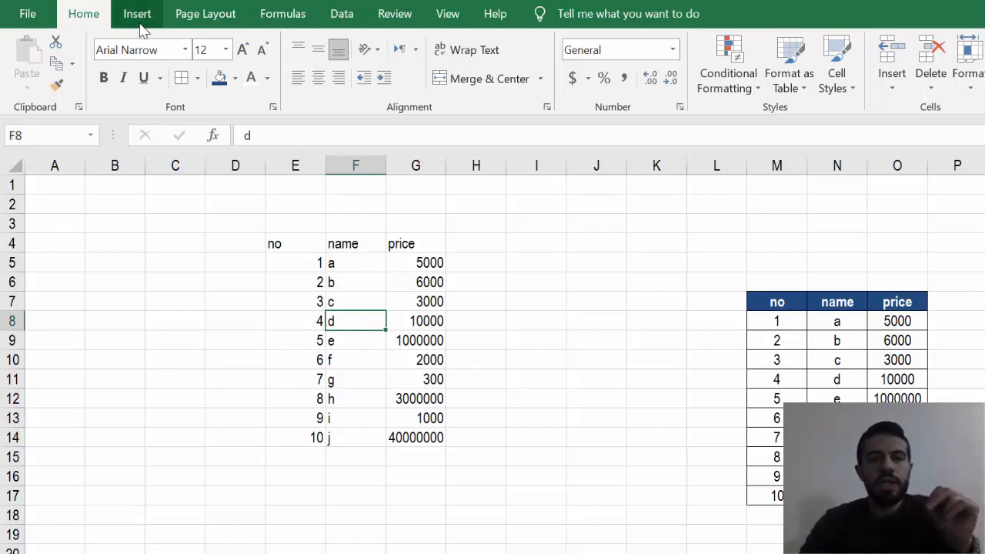
{"action": "left_click", "coordinate": [399, 334]}
{"action": "left_click", "coordinate": [321, 299]}
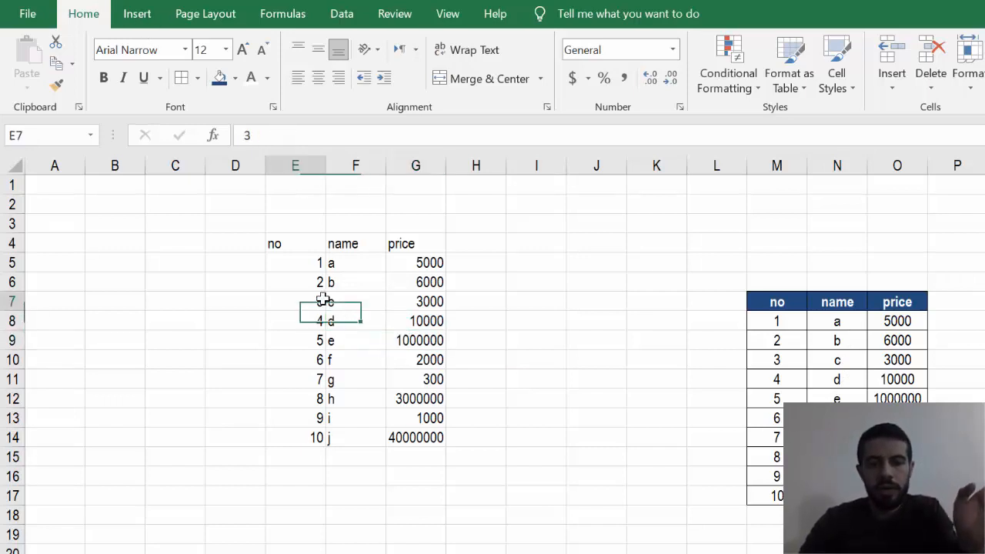
{"action": "left_click", "coordinate": [137, 13]}
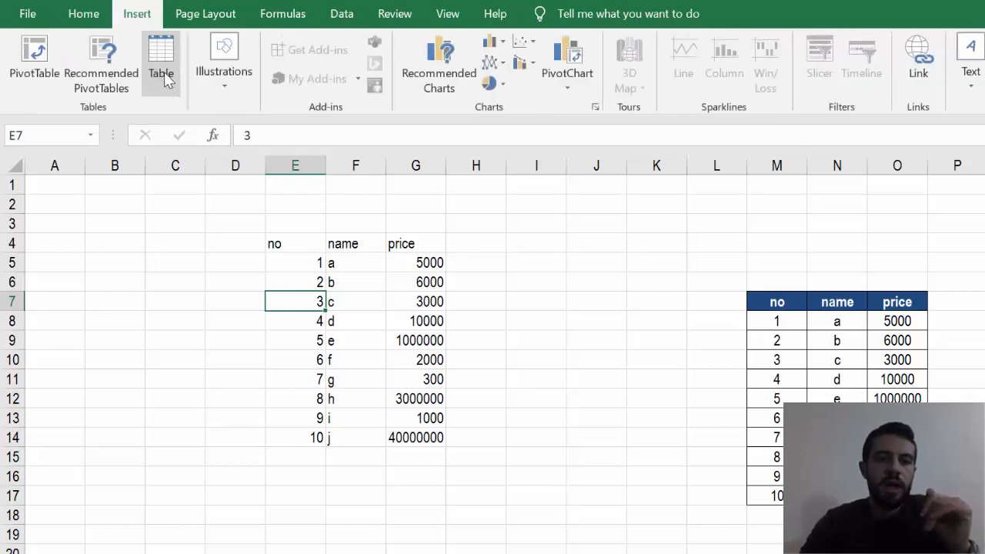
{"action": "left_click", "coordinate": [161, 57]}
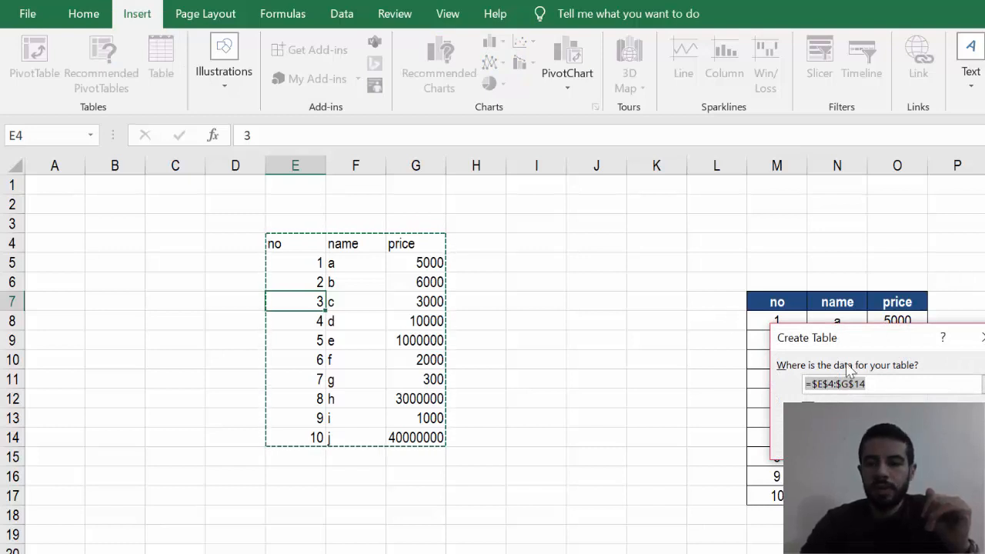
{"action": "left_click_drag", "start_coordinate": [893, 338], "coordinate": [678, 225]}
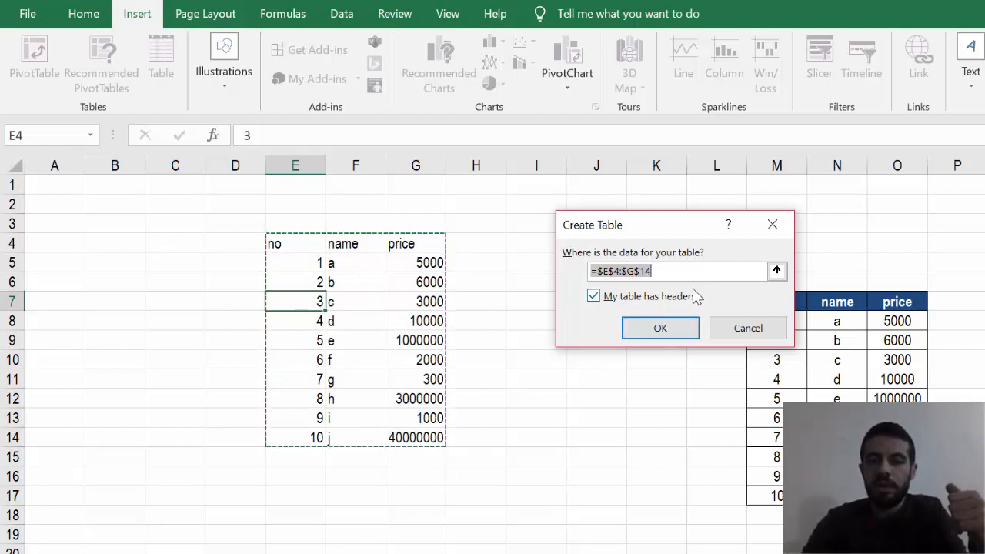
- Try the blank range H9:J16 as the data source for the table
{"action": "left_click", "coordinate": [776, 272]}
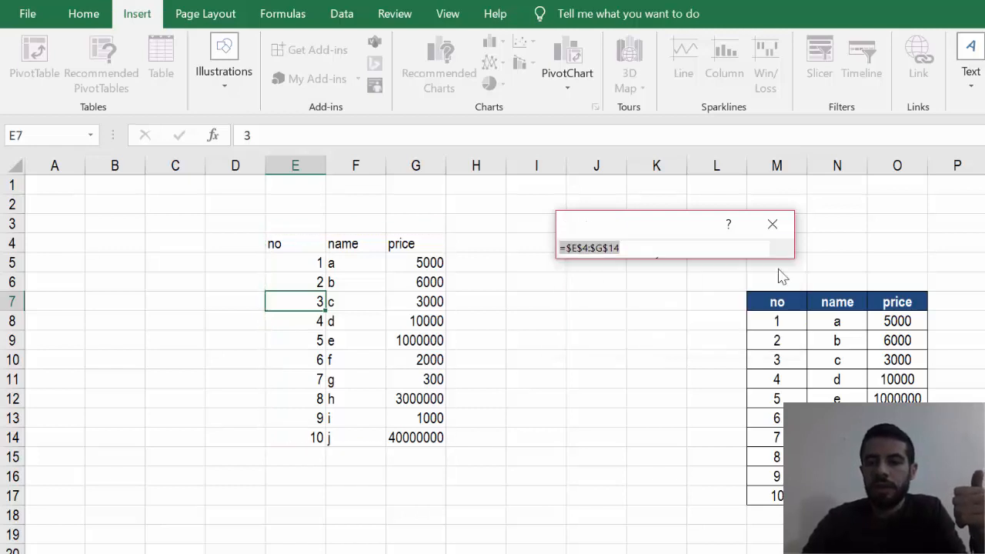
{"action": "left_click_drag", "start_coordinate": [577, 344], "coordinate": [475, 477]}
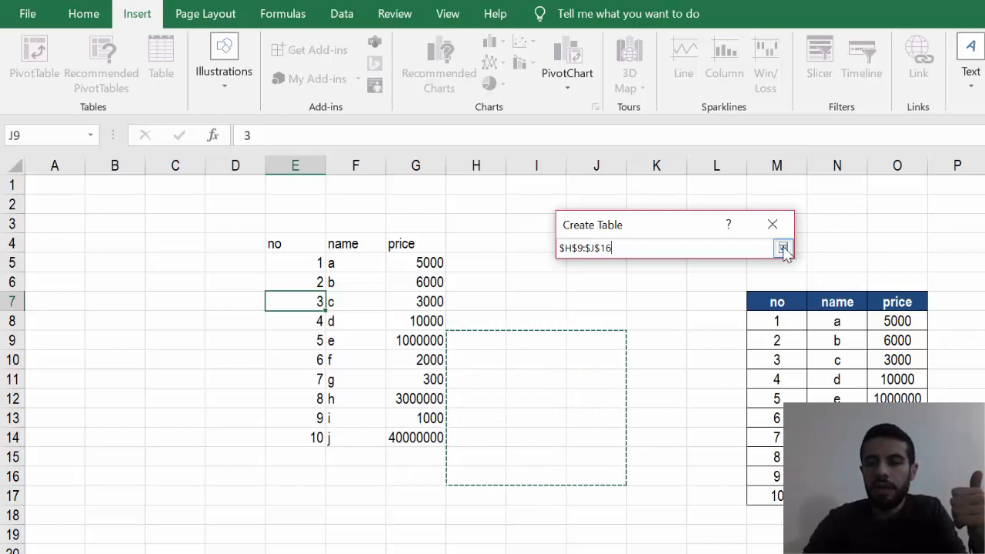
{"action": "left_click", "coordinate": [782, 248]}
- Set the table's data range to E4:G14, create it with headers, and select a cell inside it
{"action": "left_click", "coordinate": [777, 272]}
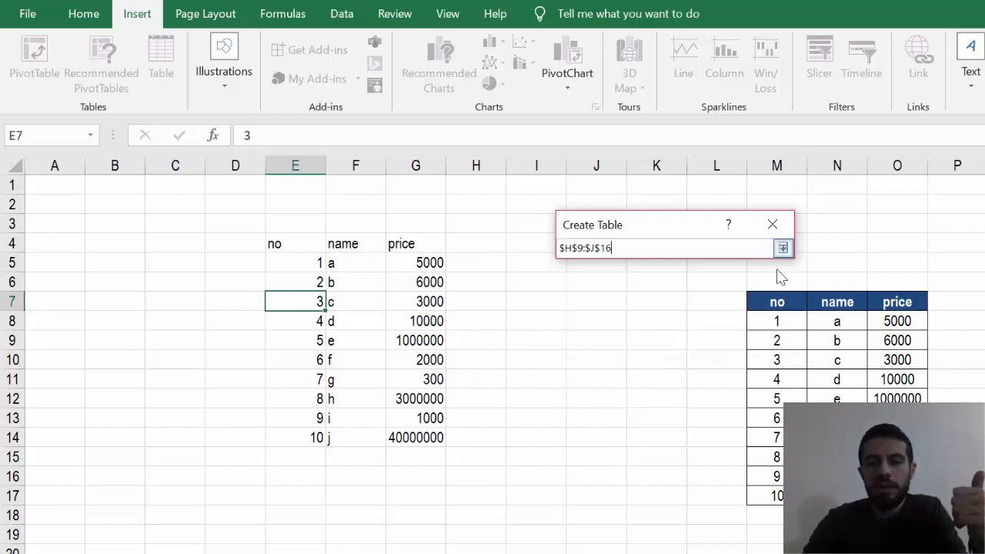
{"action": "left_click_drag", "start_coordinate": [279, 242], "coordinate": [414, 441]}
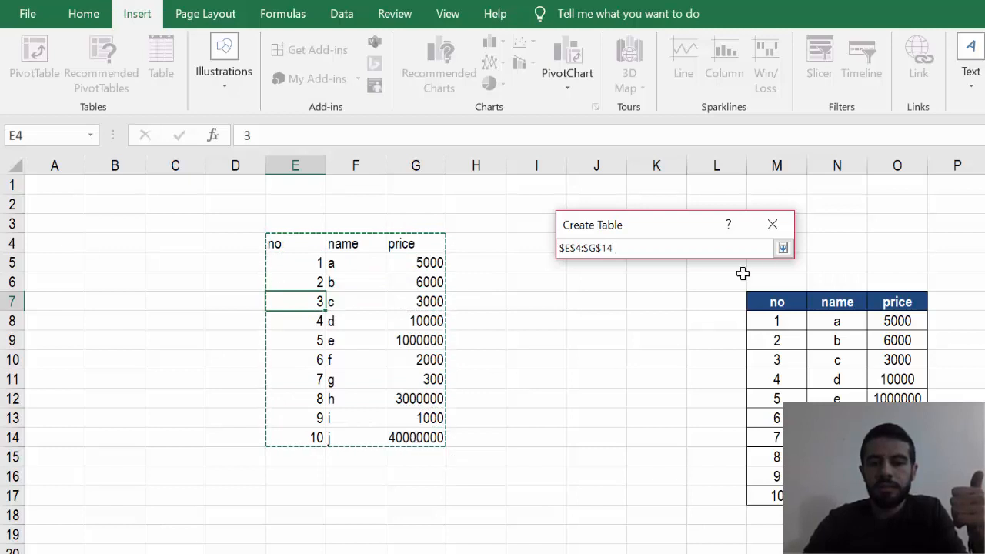
{"action": "left_click", "coordinate": [783, 248]}
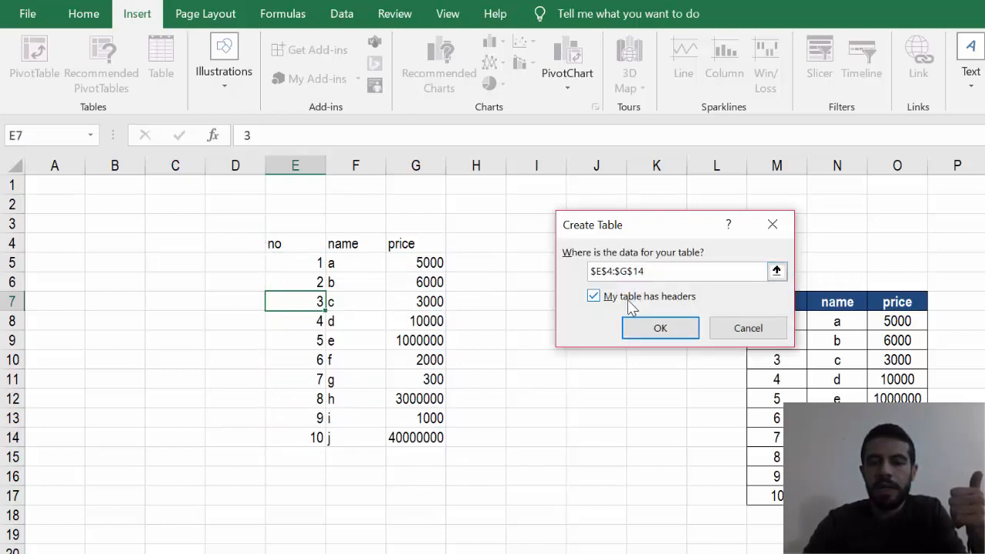
{"action": "left_click", "coordinate": [637, 302]}
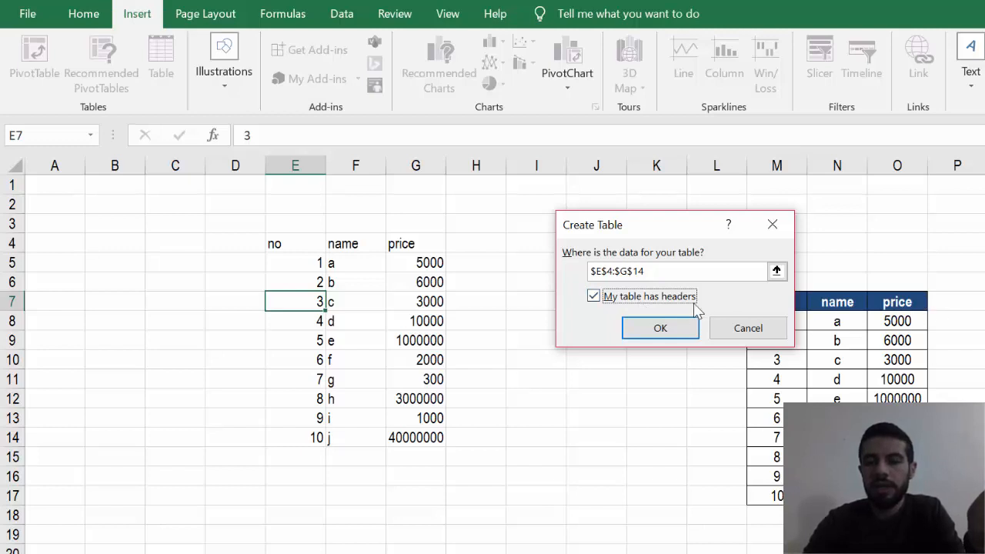
{"action": "left_click", "coordinate": [662, 327]}
{"action": "left_click", "coordinate": [659, 327]}
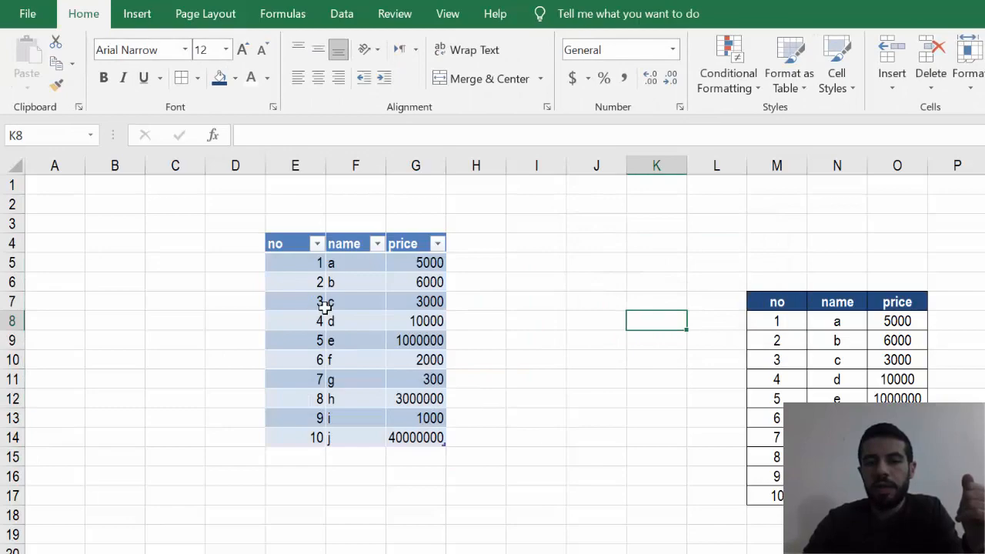
{"action": "left_click", "coordinate": [303, 282]}
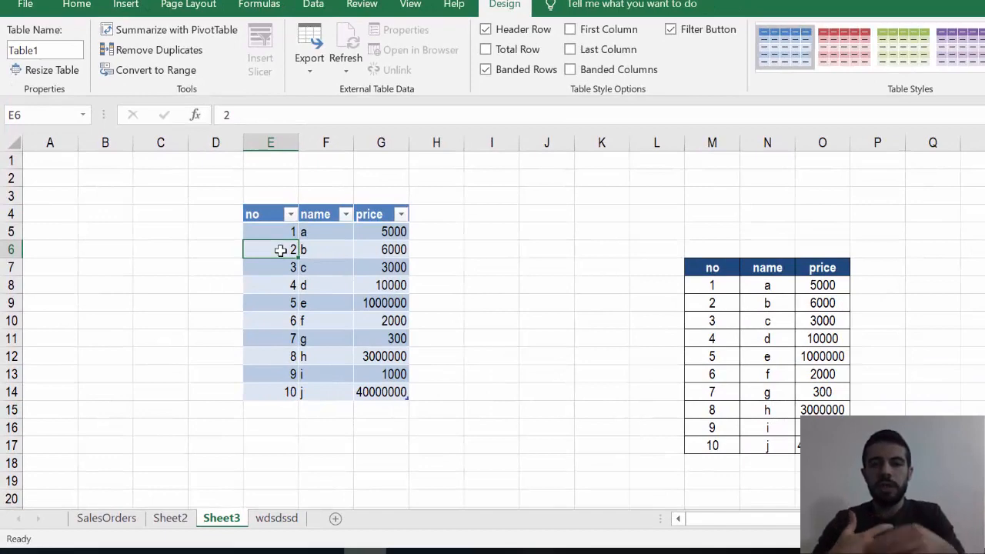
- Apply the red Medium style with banded rows to the table at E4:G14
{"action": "left_click", "coordinate": [736, 341]}
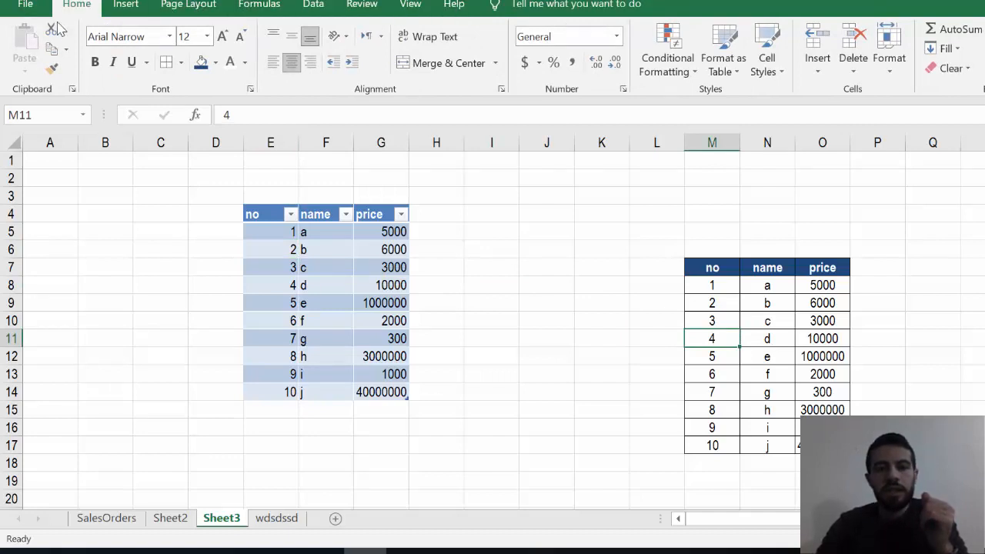
{"action": "left_click", "coordinate": [376, 299]}
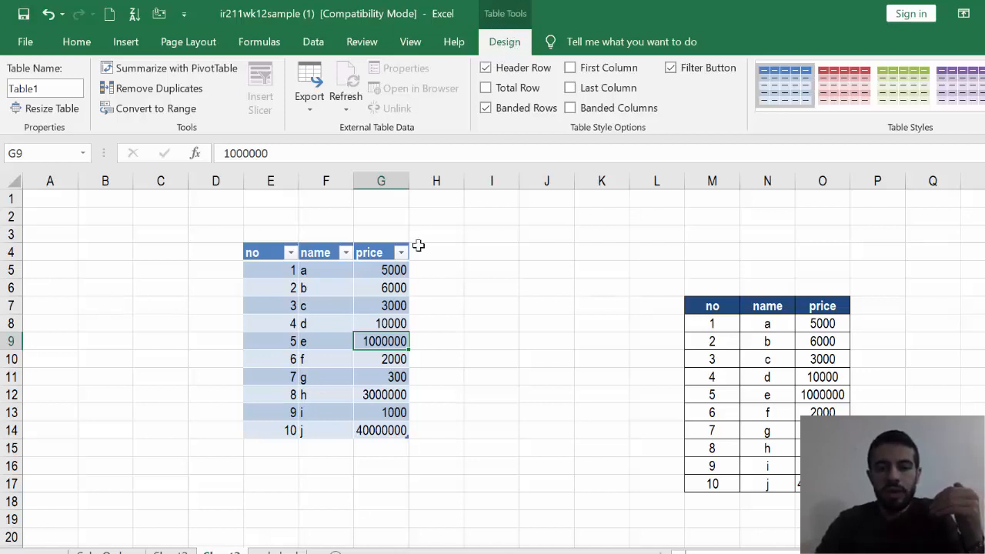
{"action": "left_click", "coordinate": [497, 341]}
{"action": "left_click", "coordinate": [325, 314]}
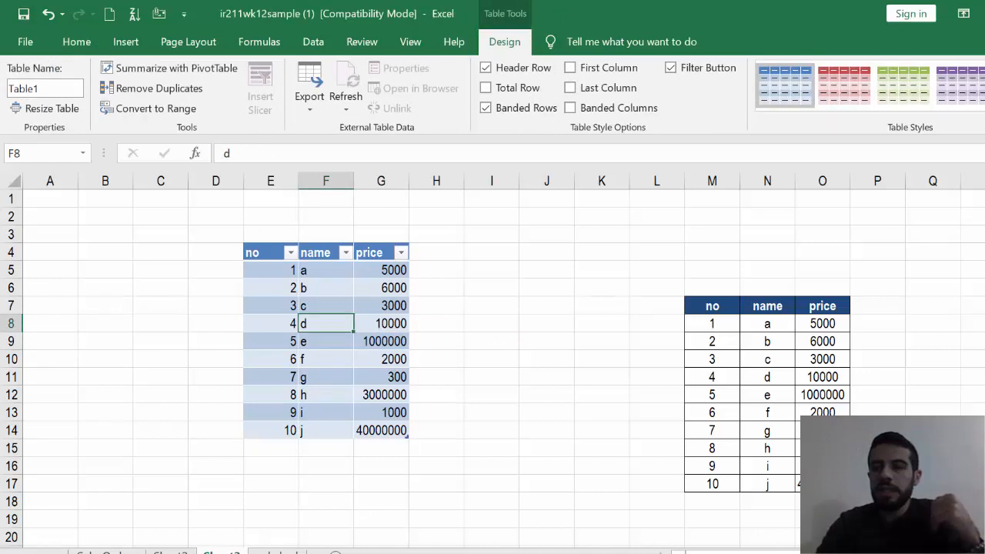
{"action": "left_click", "coordinate": [983, 101]}
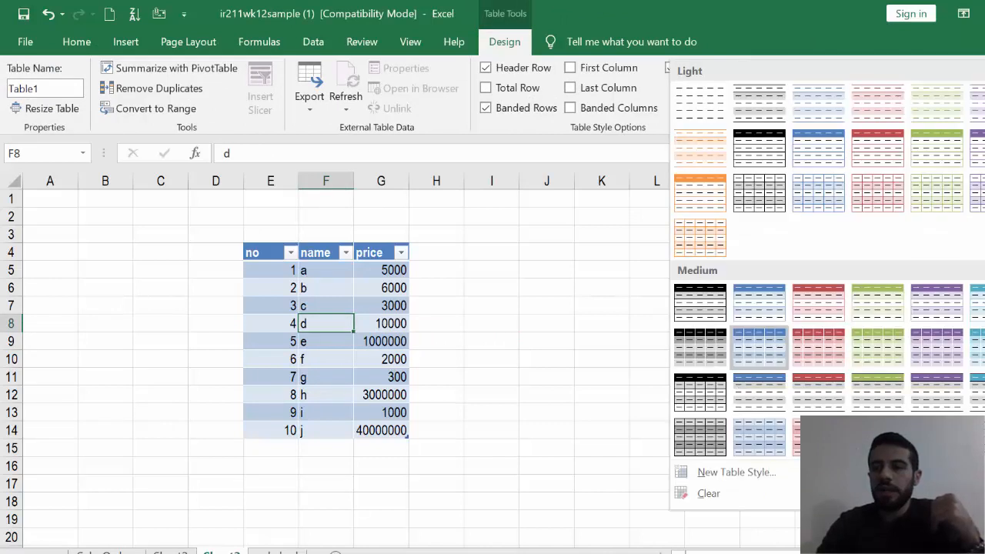
{"action": "left_click", "coordinate": [811, 318]}
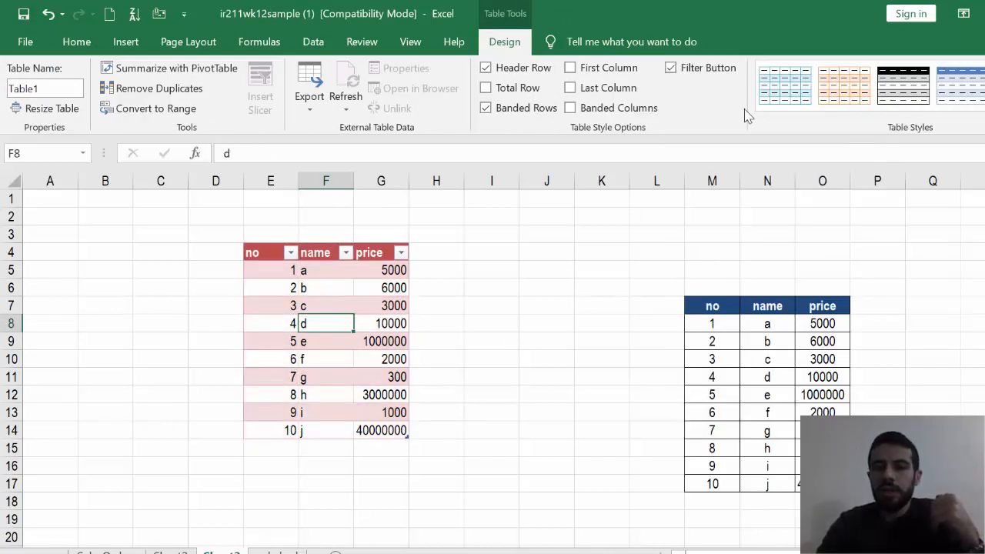
- Turn the table's filter buttons off and back on twice
{"action": "left_click", "coordinate": [684, 71]}
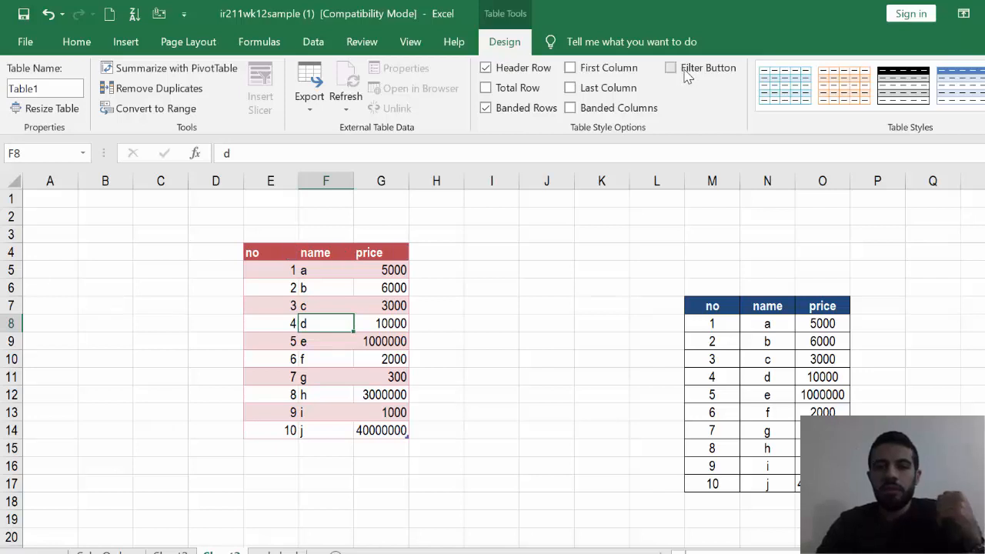
{"action": "left_click", "coordinate": [685, 71]}
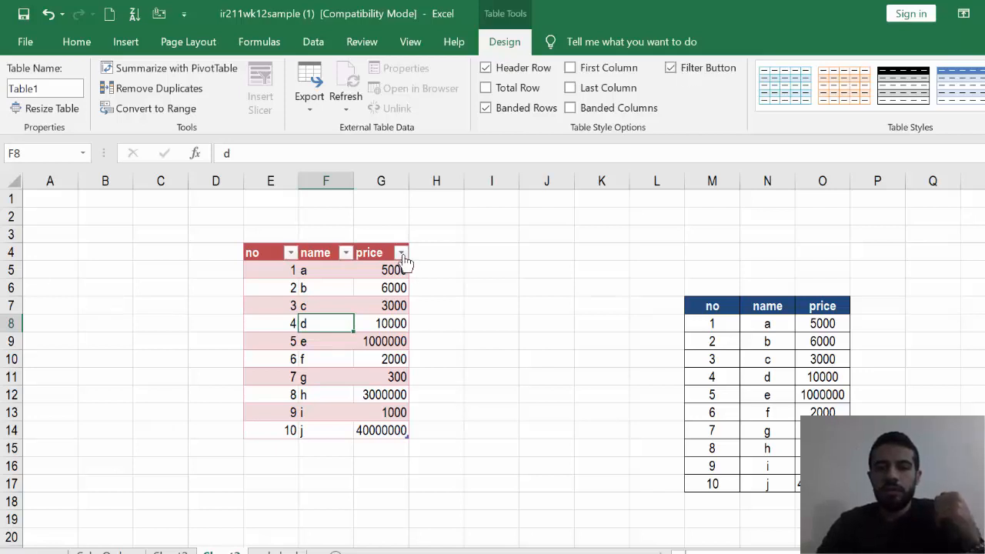
{"action": "left_click", "coordinate": [672, 69]}
{"action": "left_click", "coordinate": [674, 71]}
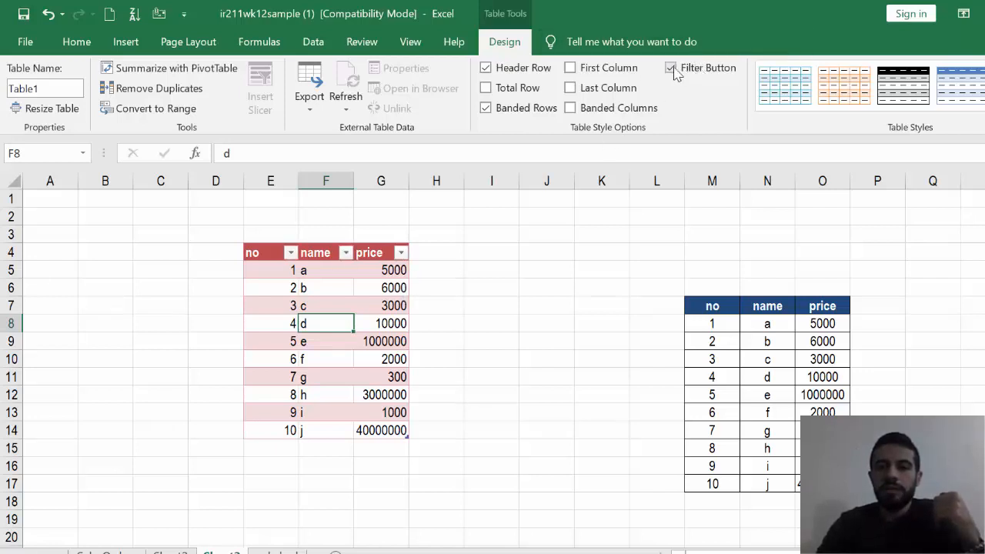
- Hide and restore the table's header row, and show and remove its total row
{"action": "left_click", "coordinate": [512, 73]}
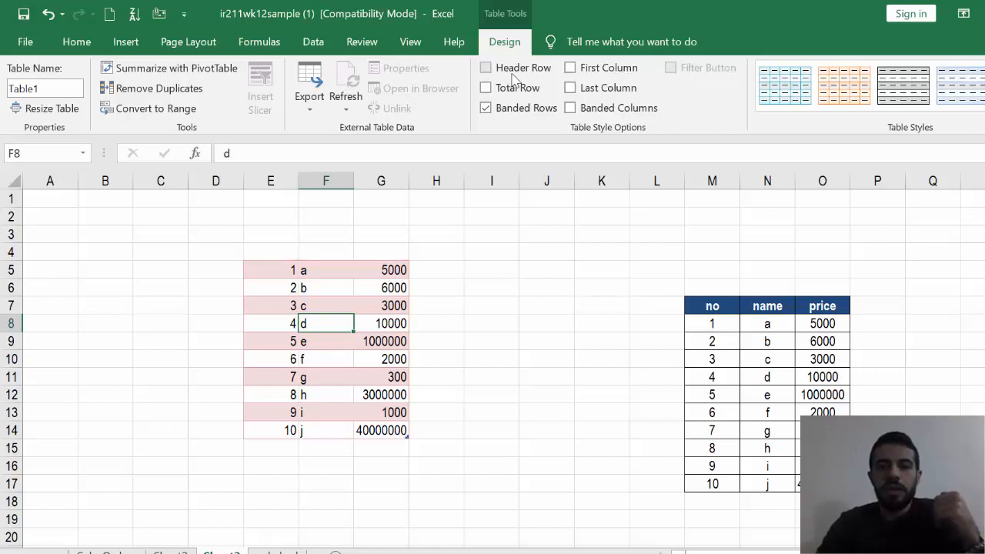
{"action": "left_click", "coordinate": [512, 75]}
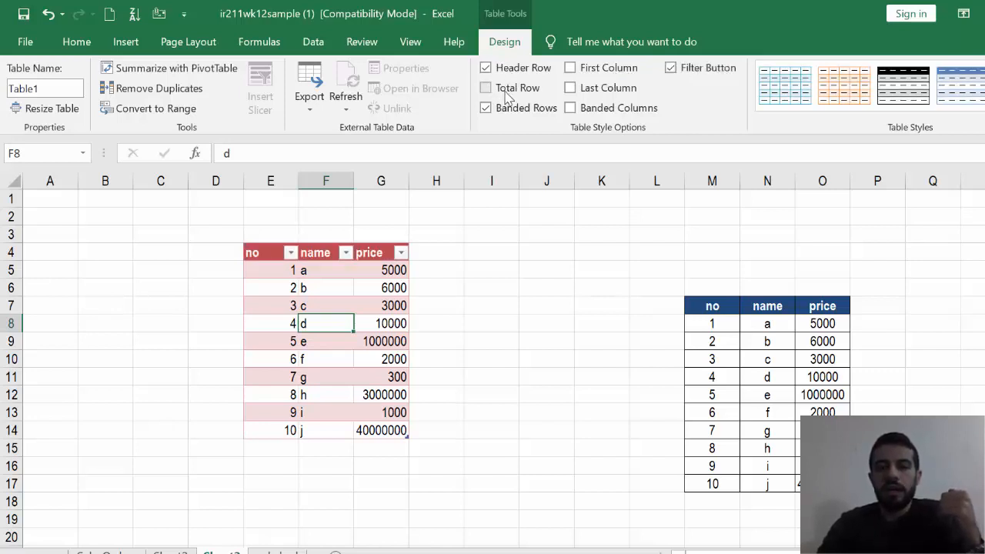
{"action": "left_click", "coordinate": [505, 97]}
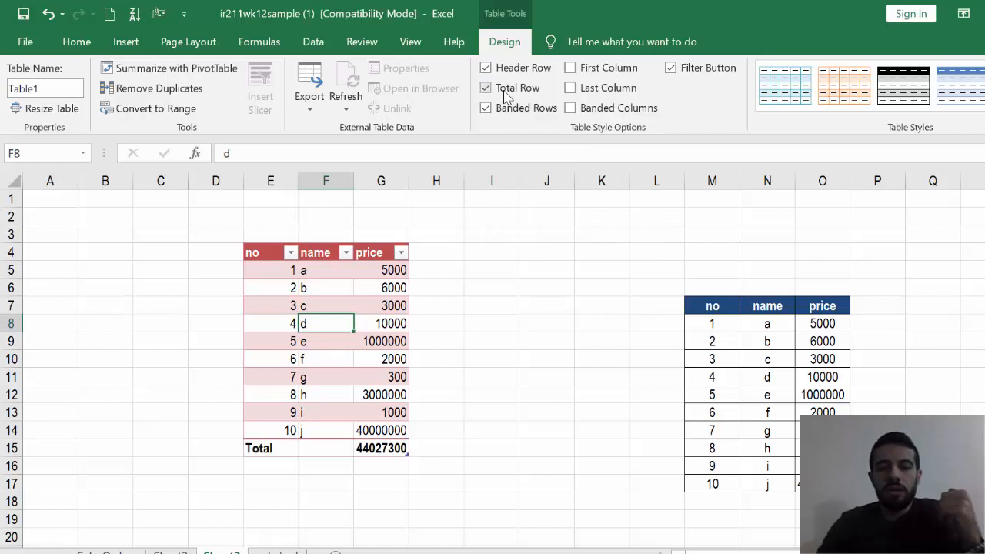
{"action": "left_click", "coordinate": [505, 97]}
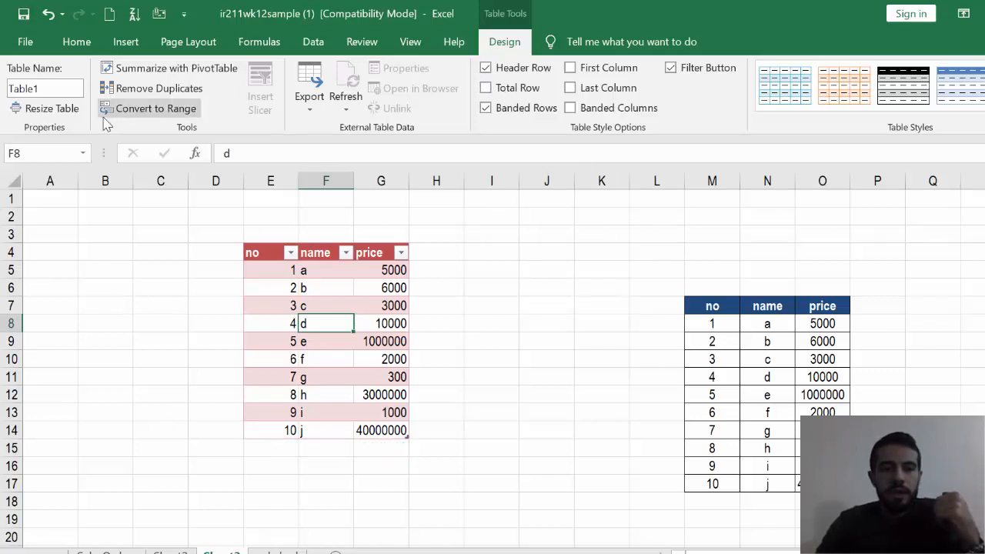
- Rename the table as products
{"action": "left_click", "coordinate": [49, 88]}
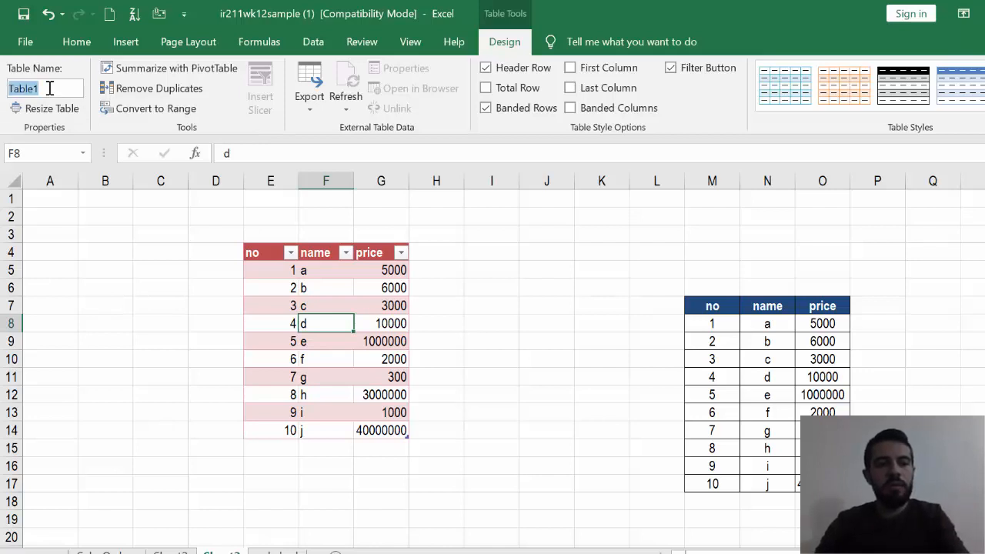
{"action": "type", "text": "products"}
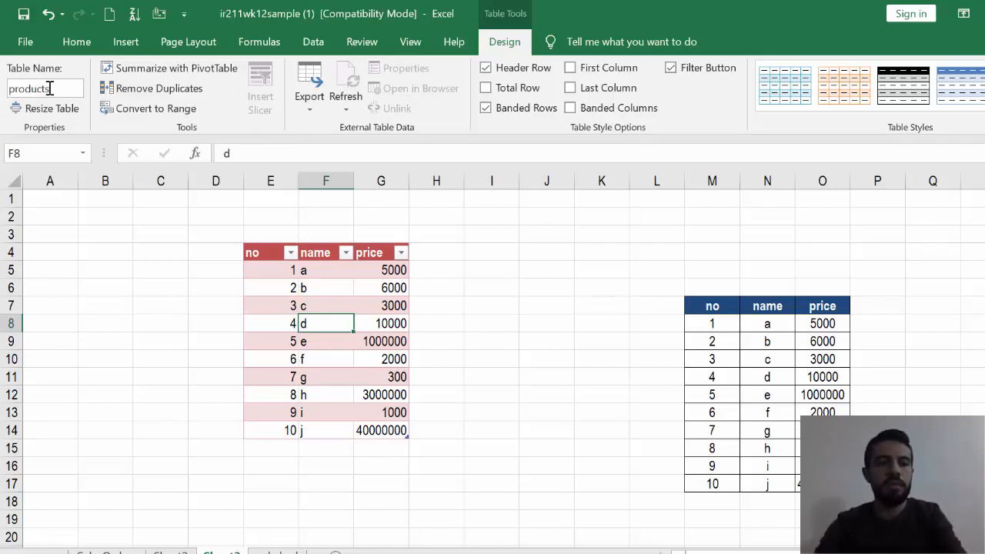
{"action": "left_click", "coordinate": [415, 311]}
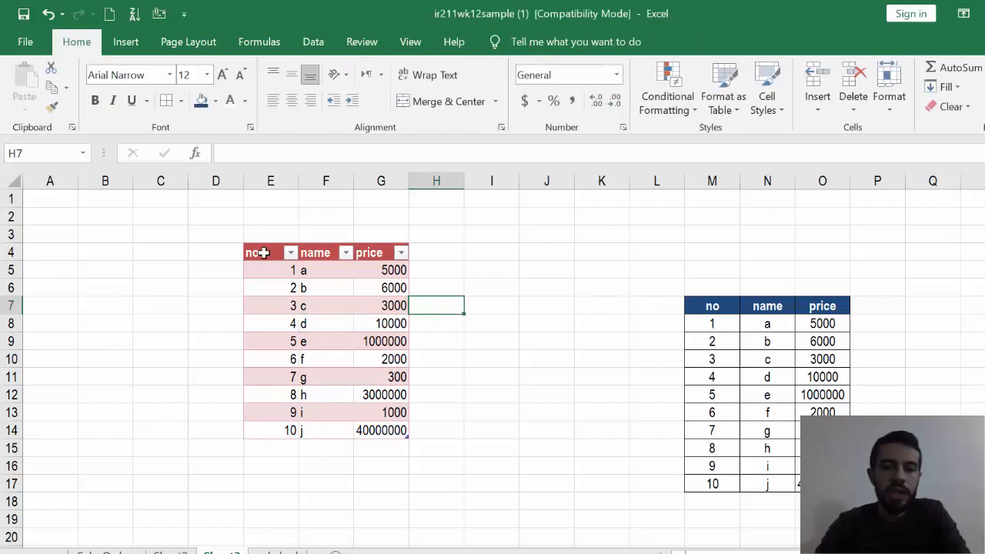
- Try extending the table with a column headed total in H4, and undo the addition
{"action": "left_click", "coordinate": [440, 253]}
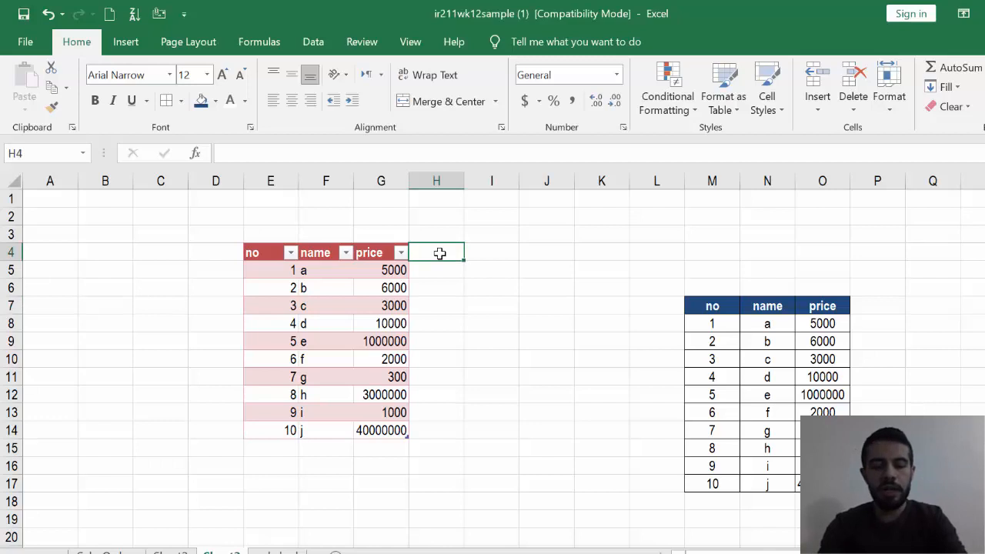
{"action": "type", "text": "total"}
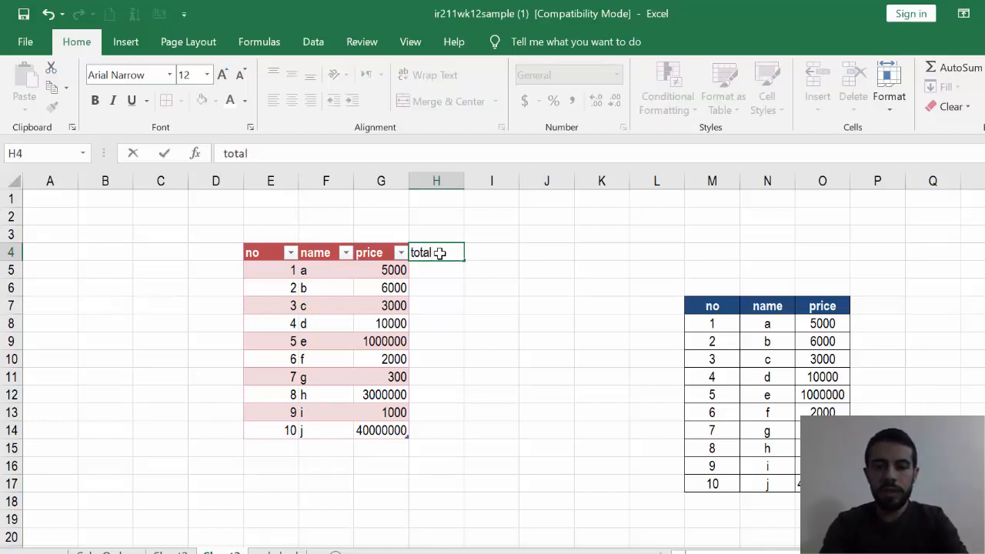
{"action": "key", "text": "Return"}
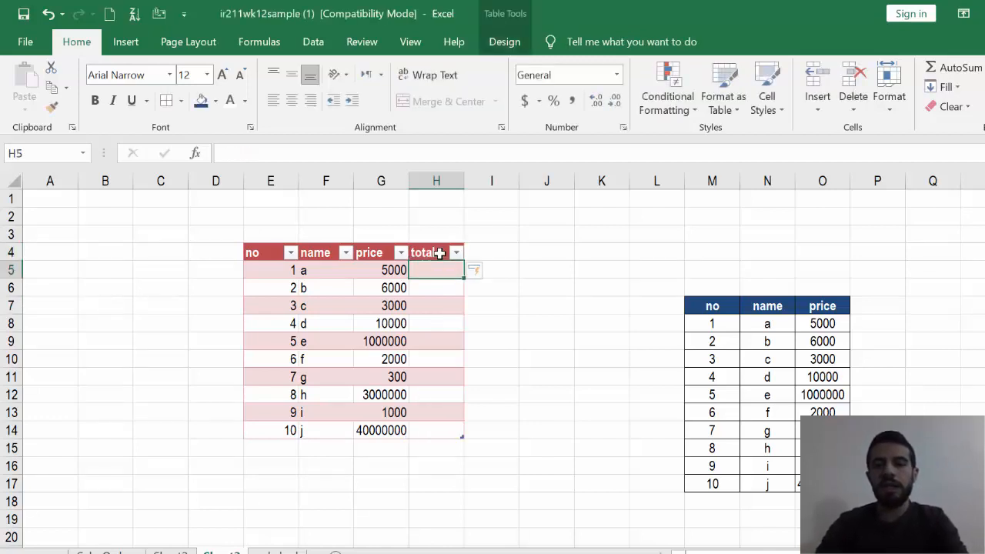
{"action": "left_click", "coordinate": [546, 287]}
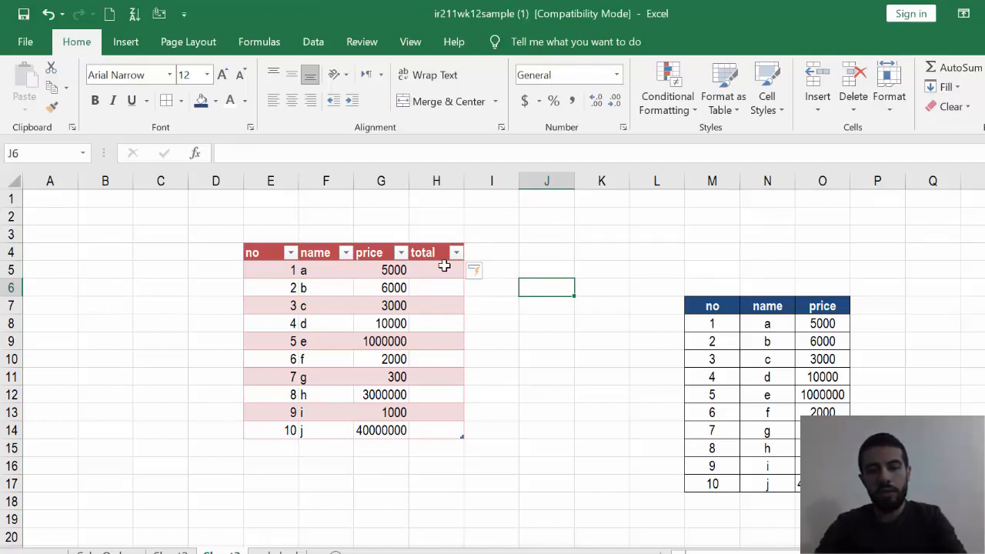
{"action": "key", "text": "ctrl+z"}
{"action": "key", "text": "ctrl+z"}
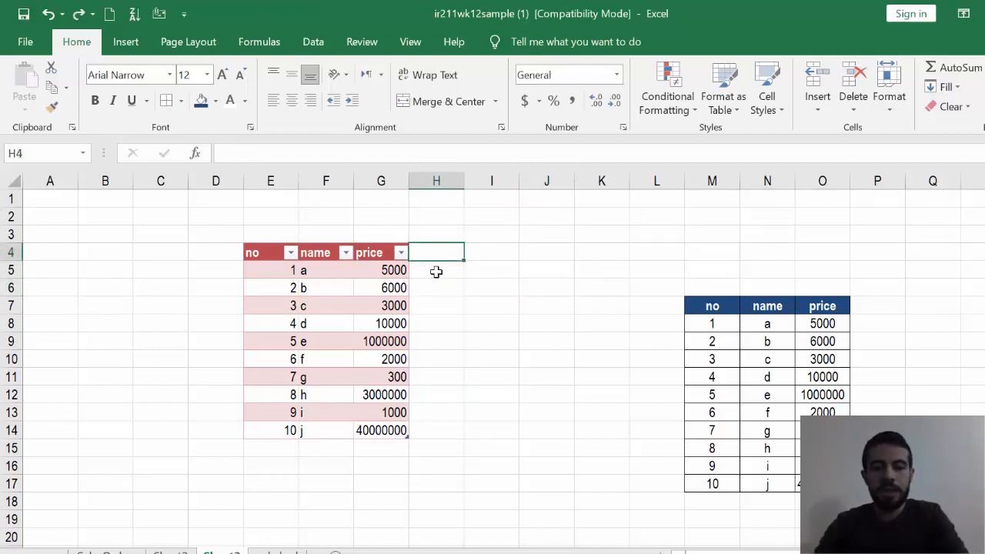
- Try resizing the products table to E4:H15, and undo the resize
{"action": "left_click", "coordinate": [362, 318]}
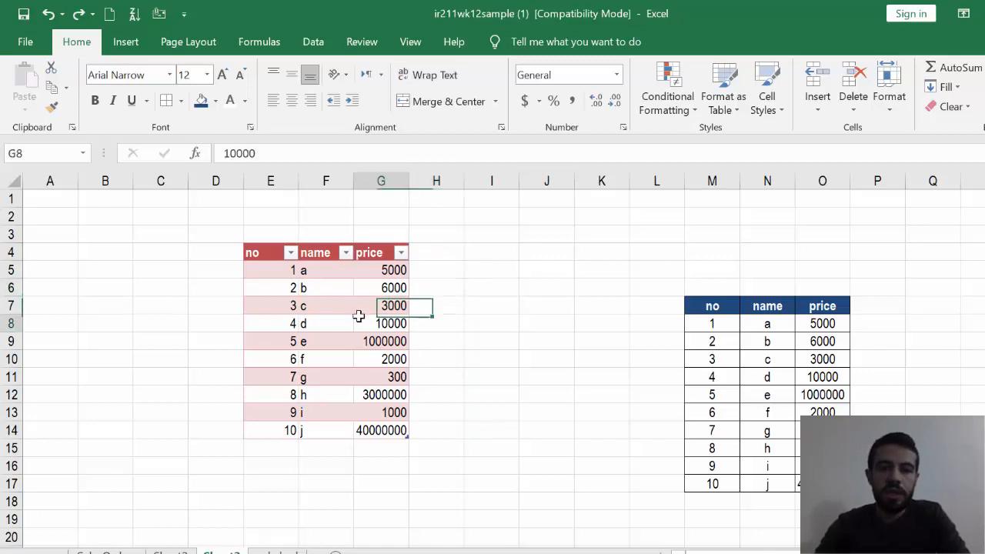
{"action": "left_click", "coordinate": [504, 42]}
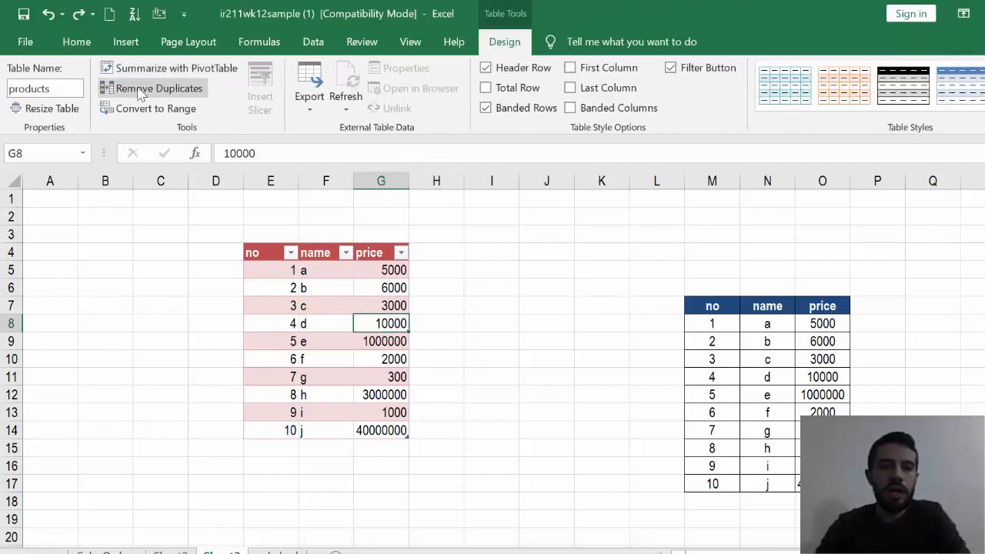
{"action": "left_click", "coordinate": [46, 108]}
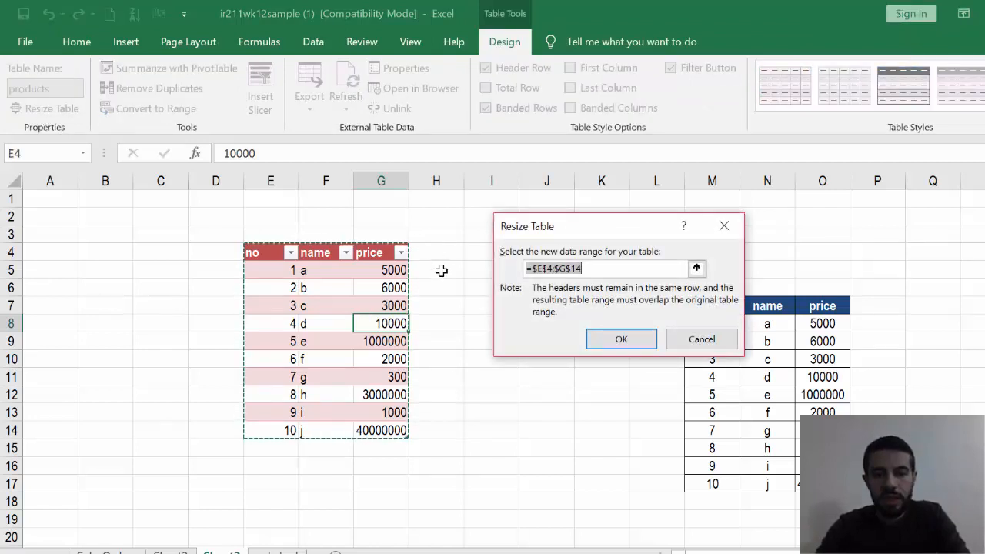
{"action": "left_click_drag", "start_coordinate": [263, 255], "coordinate": [435, 447]}
{"action": "left_click_drag", "start_coordinate": [439, 461], "coordinate": [440, 448]}
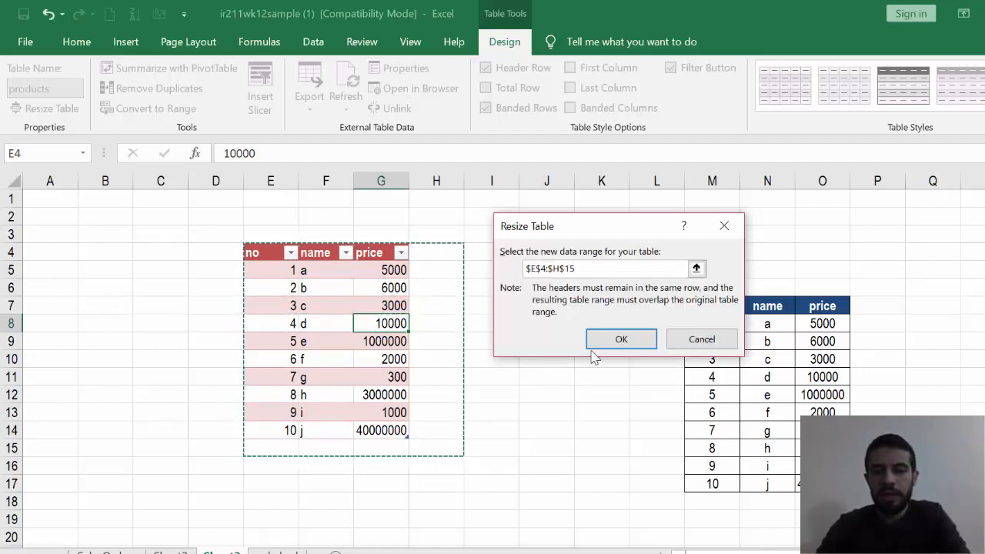
{"action": "left_click", "coordinate": [617, 340]}
{"action": "left_click", "coordinate": [606, 392]}
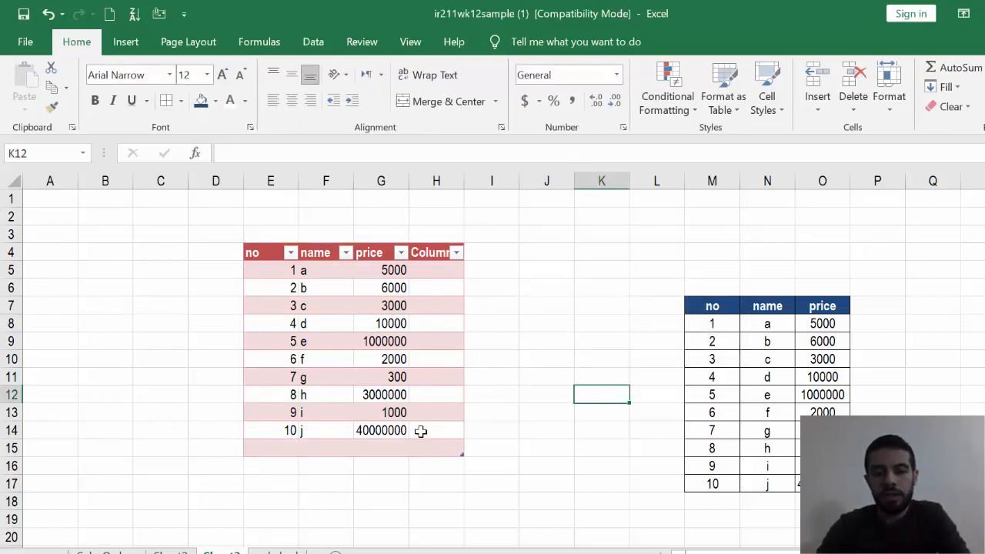
{"action": "key", "text": "ctrl+z"}
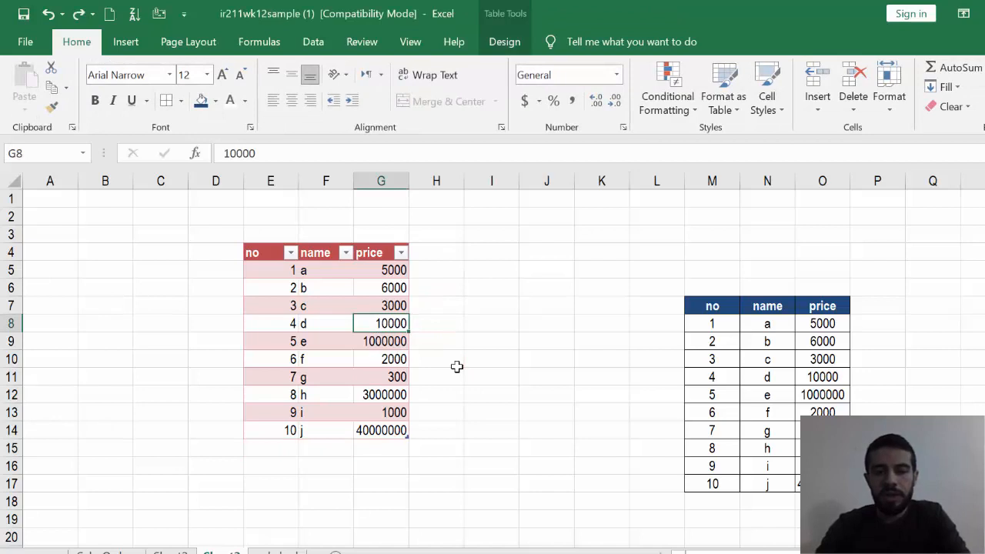
{"action": "left_click", "coordinate": [457, 366]}
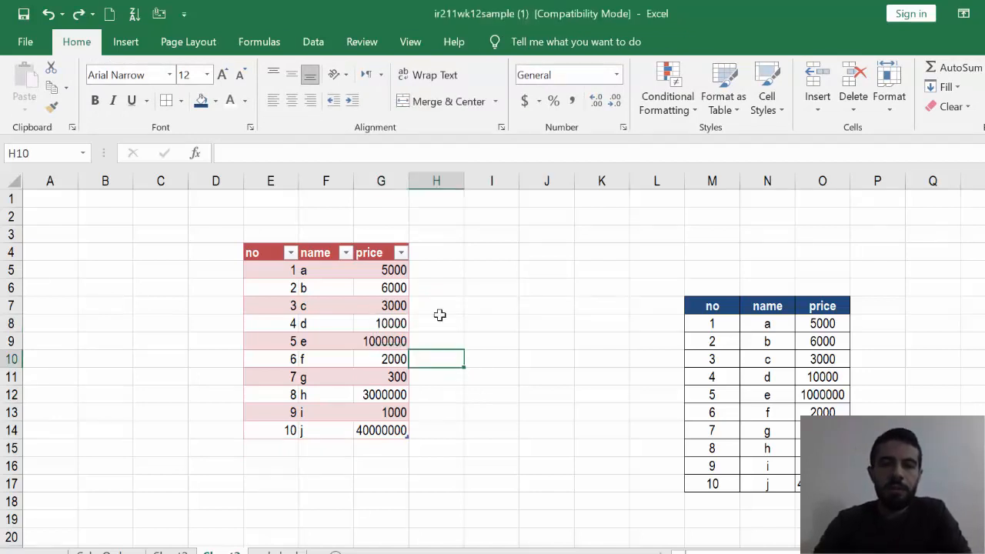
- Fill the table's data rows E5:G14 down through row 70 to extend the products table
{"action": "left_click", "coordinate": [327, 273]}
{"action": "left_click", "coordinate": [505, 43]}
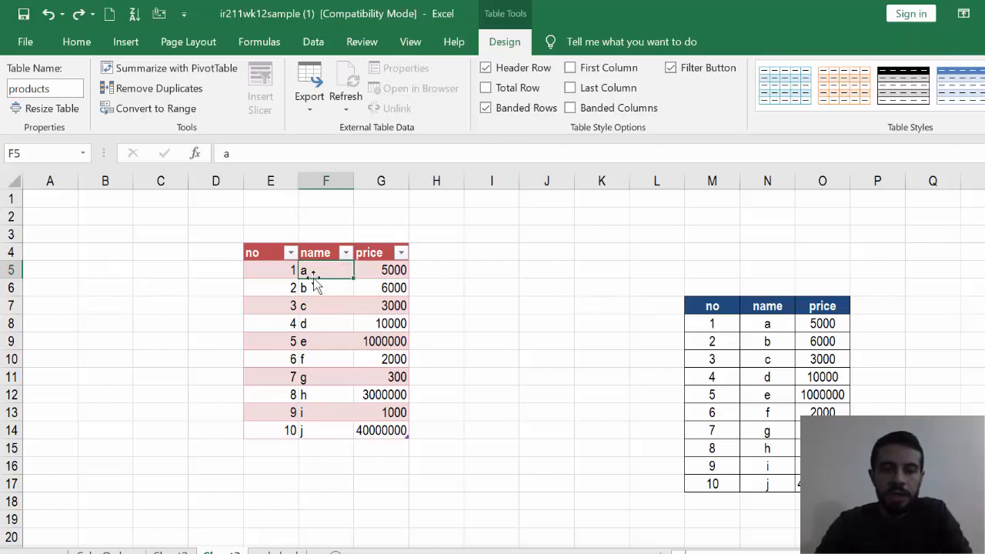
{"action": "left_click", "coordinate": [272, 275]}
{"action": "left_click_drag", "start_coordinate": [274, 276], "coordinate": [363, 429]}
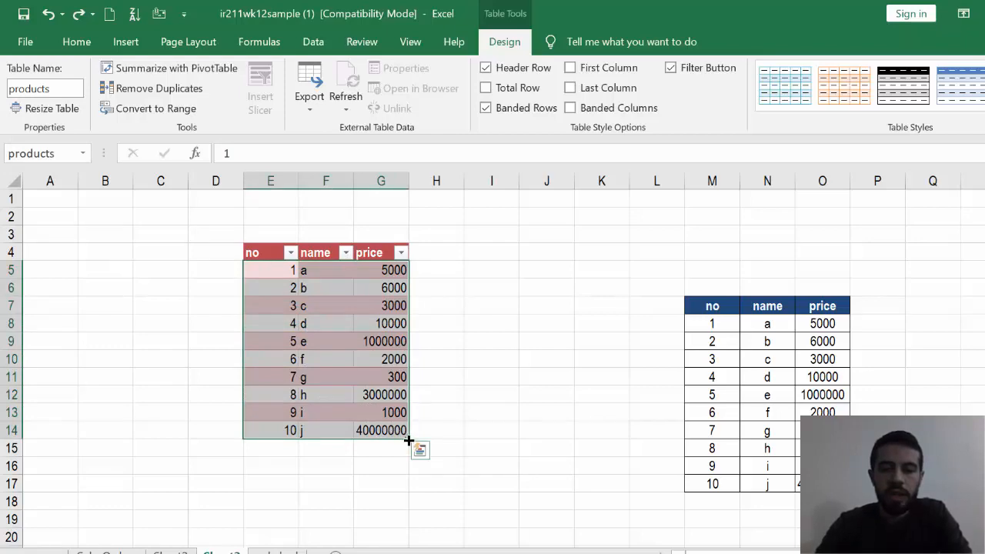
{"action": "left_click_drag", "start_coordinate": [409, 440], "coordinate": [411, 528]}
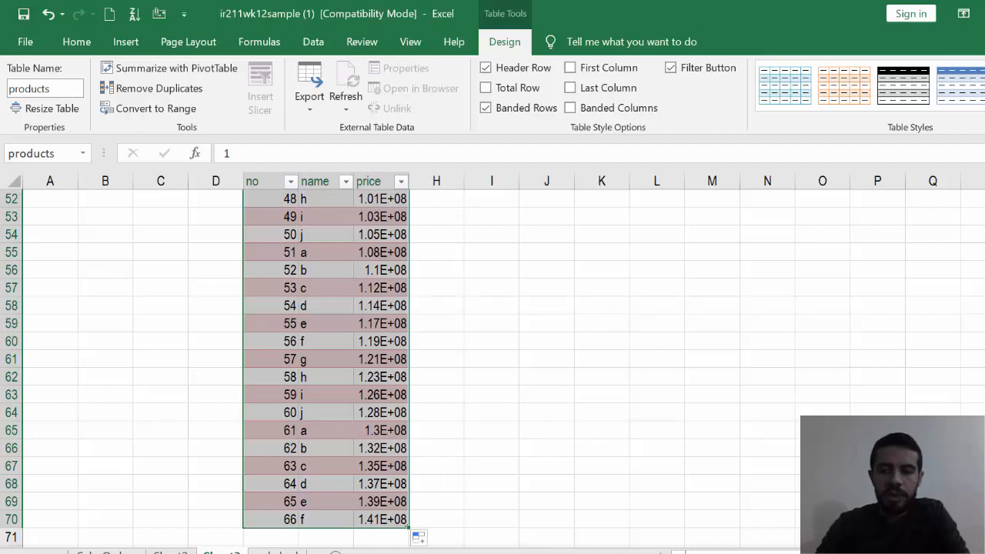
{"action": "scroll", "coordinate": [621, 325], "scroll_direction": "up", "scroll_amount": 17}
{"action": "left_click", "coordinate": [622, 326]}
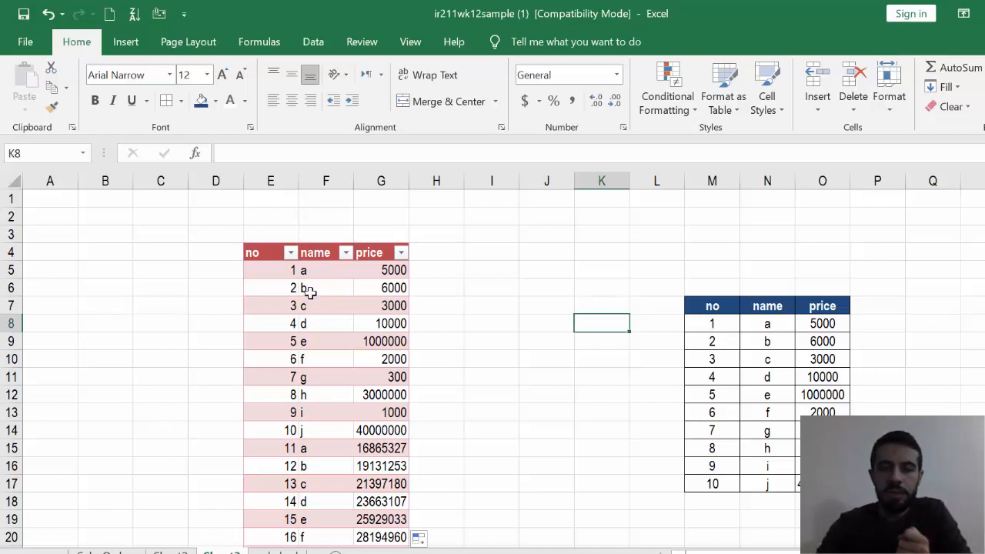
- Filter the products table's name column to show only the rows named b
{"action": "left_click", "coordinate": [347, 254]}
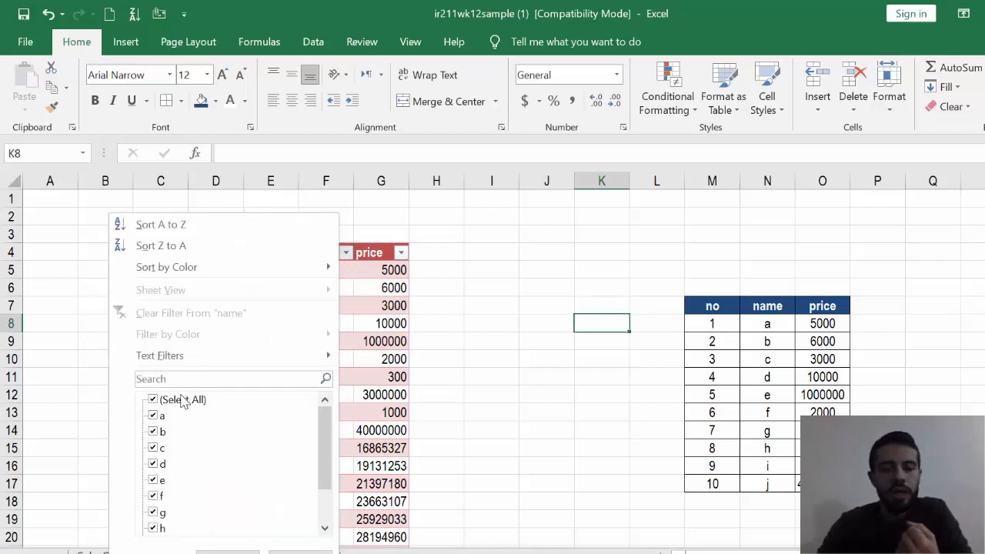
{"action": "left_click", "coordinate": [156, 401]}
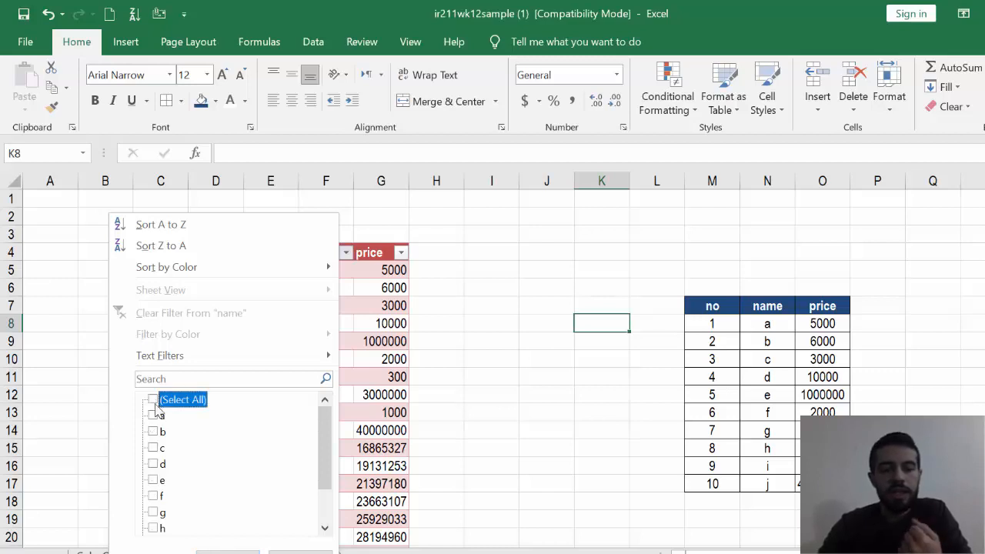
{"action": "left_click", "coordinate": [153, 431]}
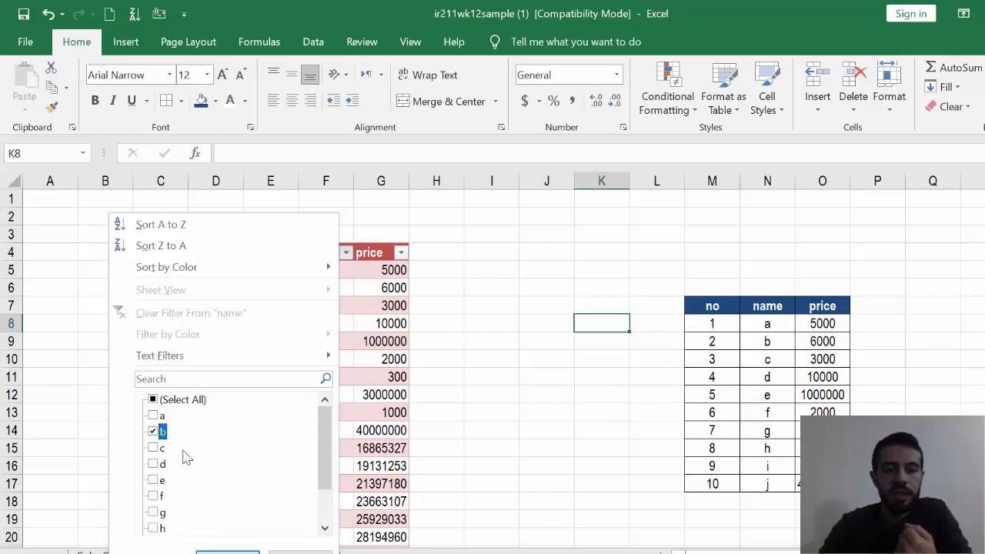
{"action": "left_click", "coordinate": [176, 401]}
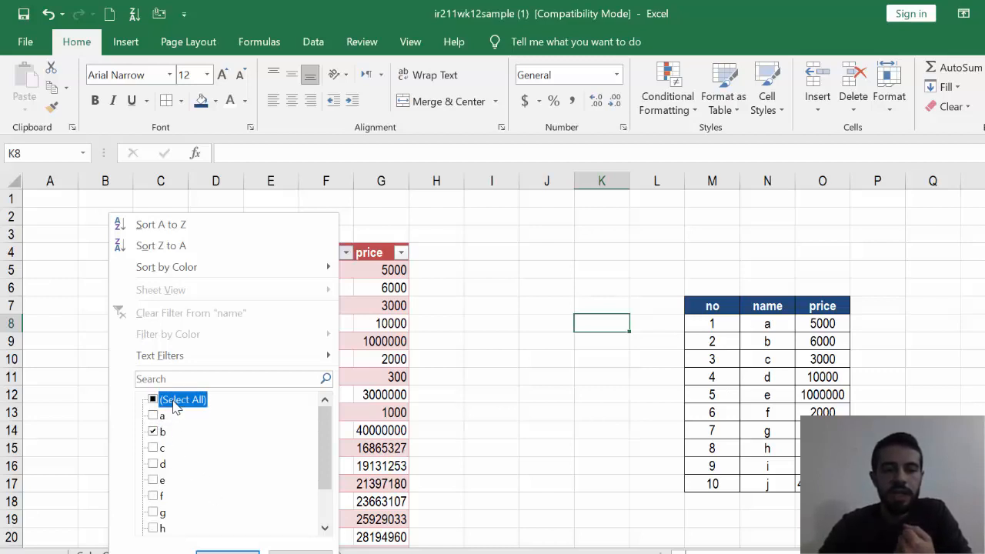
{"action": "left_click", "coordinate": [154, 400]}
{"action": "left_click", "coordinate": [153, 432]}
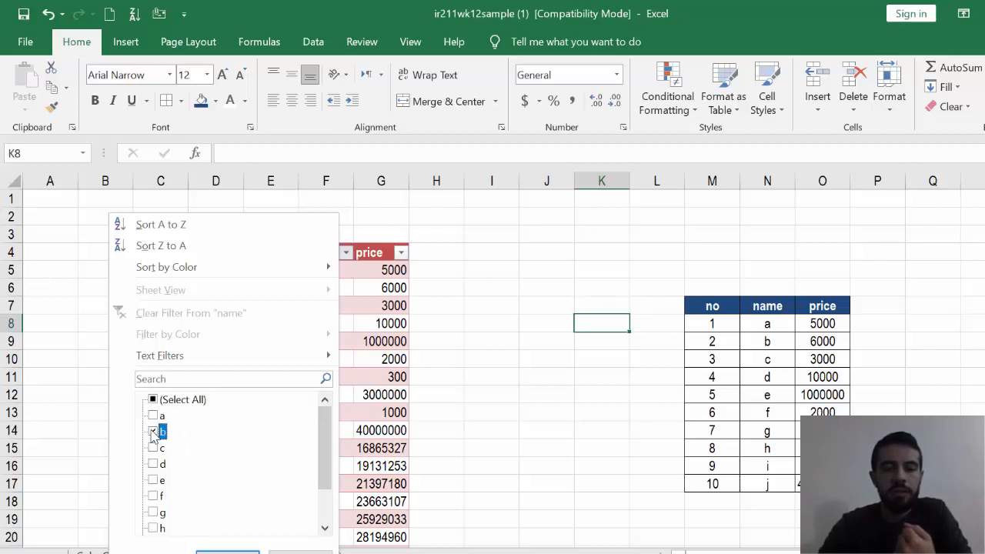
{"action": "left_click", "coordinate": [224, 551]}
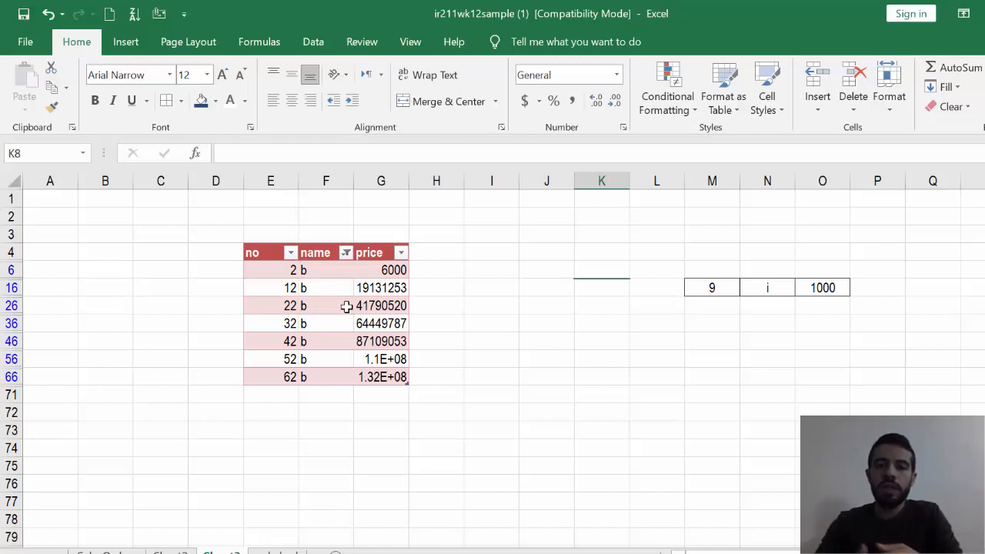
- Change the name column's filter to show only the rows named c and f
{"action": "left_click", "coordinate": [347, 254]}
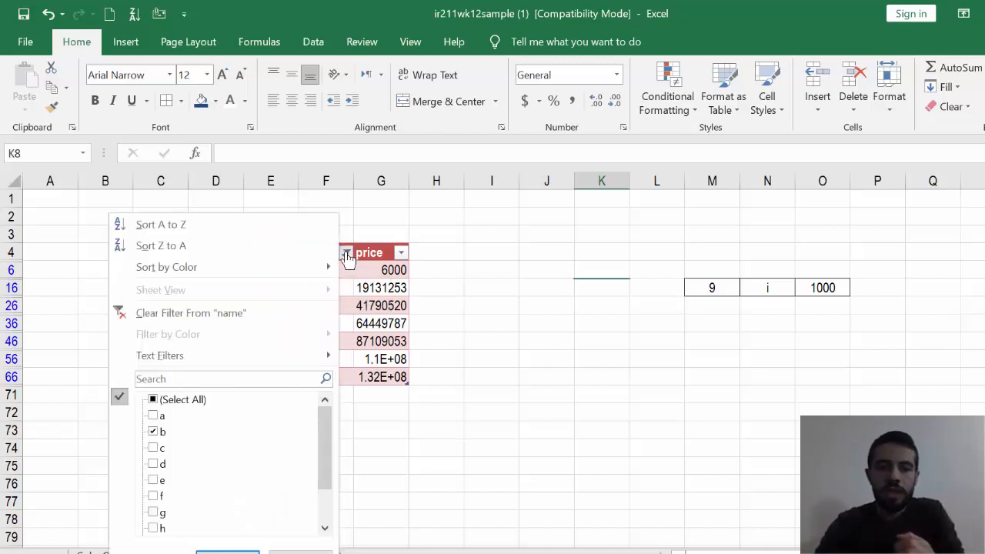
{"action": "left_click", "coordinate": [172, 401]}
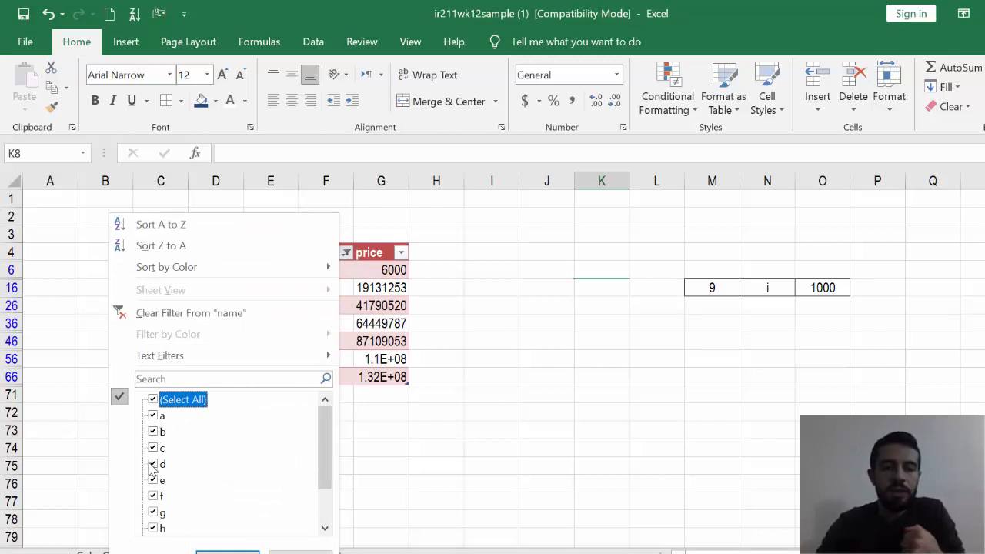
{"action": "left_click", "coordinate": [154, 400]}
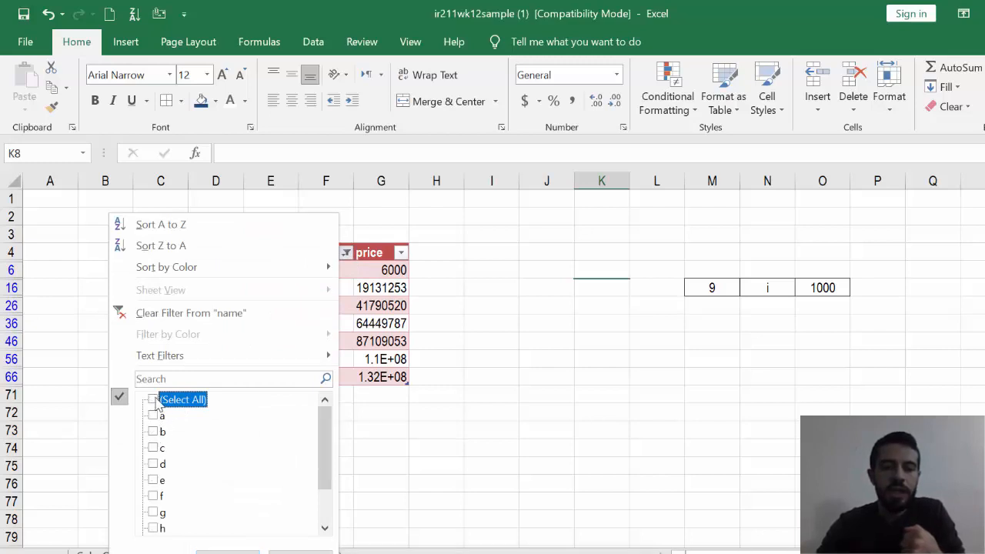
{"action": "left_click", "coordinate": [154, 448]}
{"action": "left_click", "coordinate": [153, 496]}
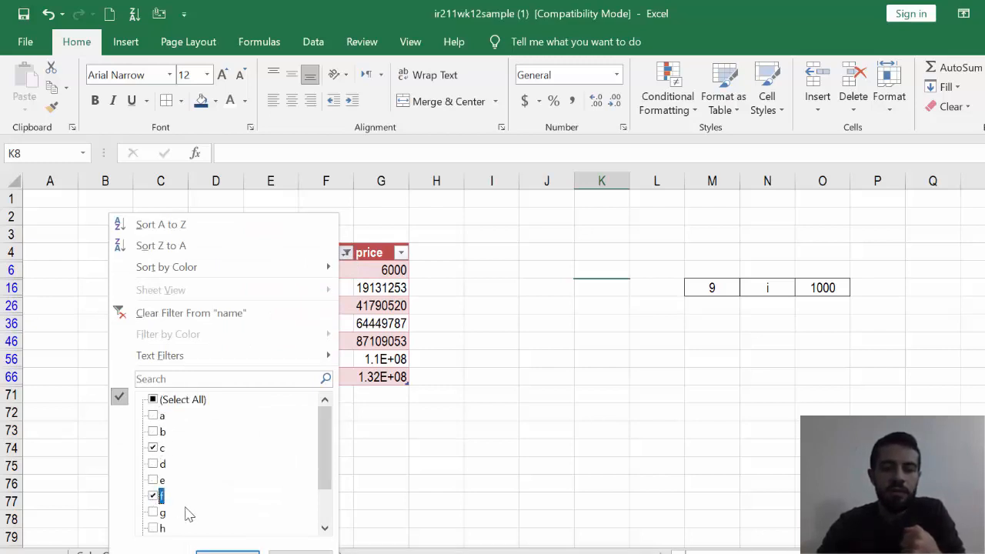
{"action": "left_click", "coordinate": [214, 551]}
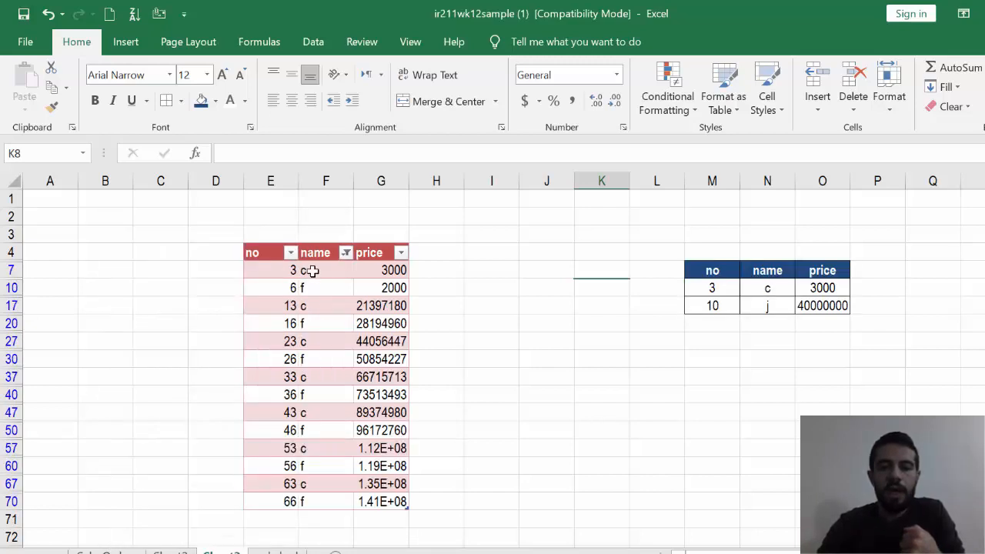
- Check the remaining c and f entries in the name column and clear its filter
{"action": "left_click", "coordinate": [314, 270]}
{"action": "left_click", "coordinate": [320, 288]}
{"action": "left_click", "coordinate": [325, 377]}
{"action": "left_click", "coordinate": [326, 448]}
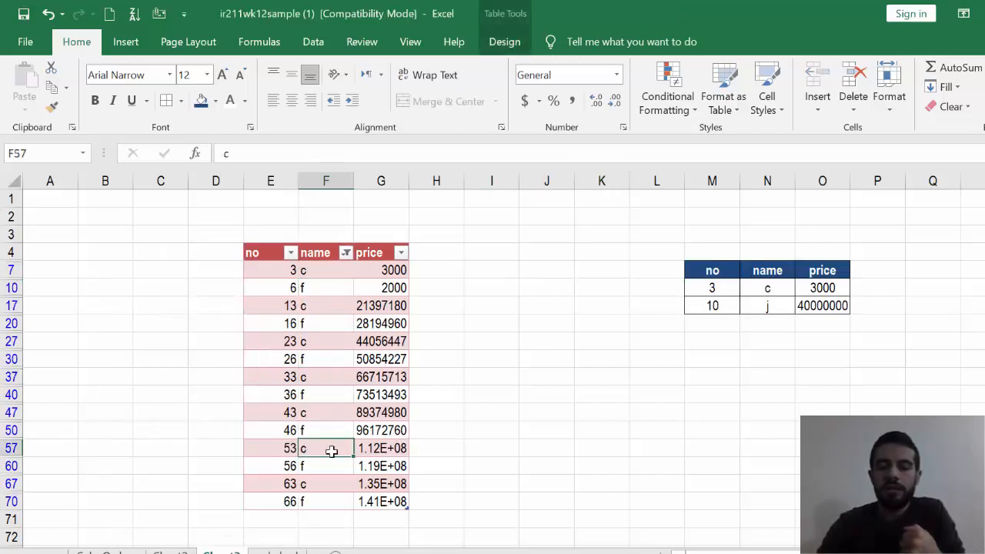
{"action": "left_click", "coordinate": [345, 252]}
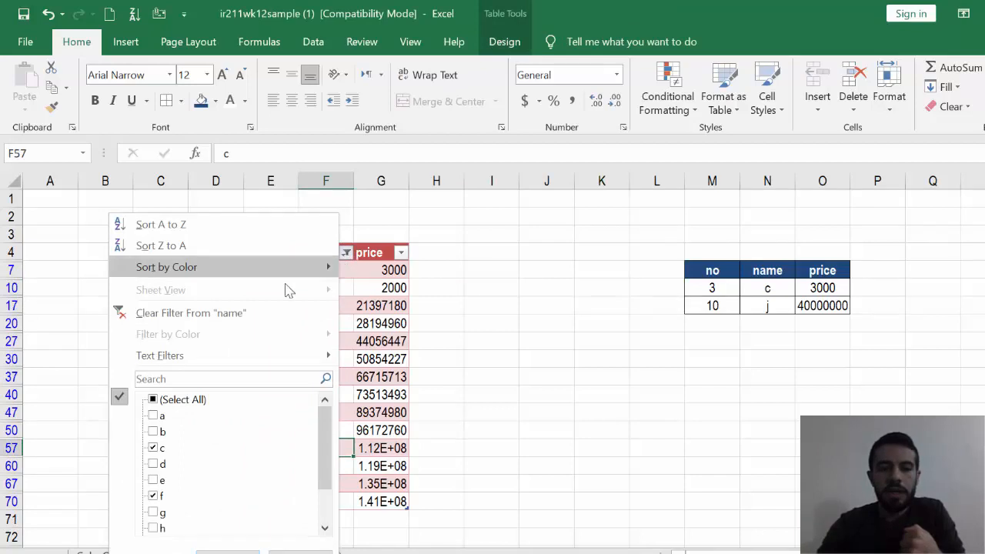
{"action": "left_click", "coordinate": [252, 314]}
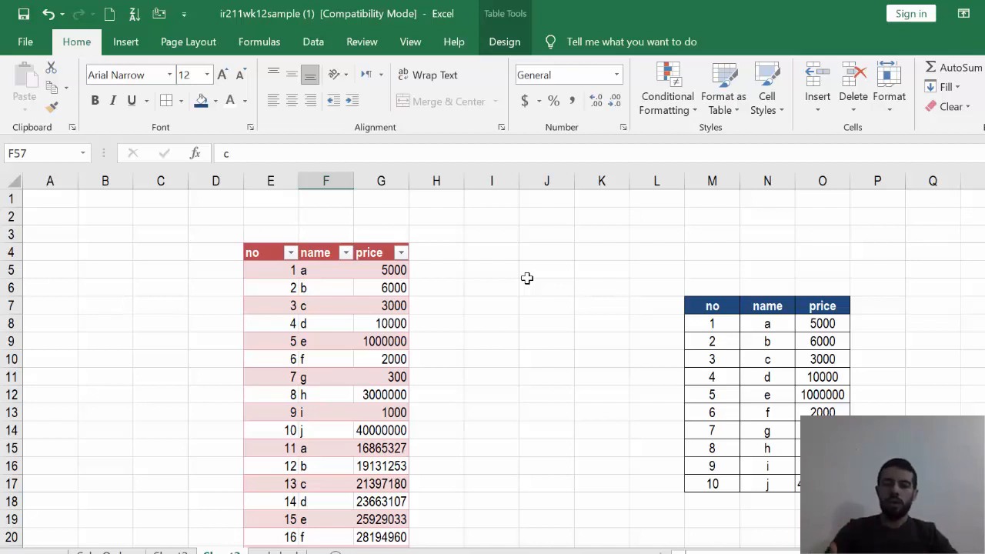
- Apply a Between number filter of 10000 to 1000000 to the price column, and clear that filter
{"action": "left_click", "coordinate": [401, 253]}
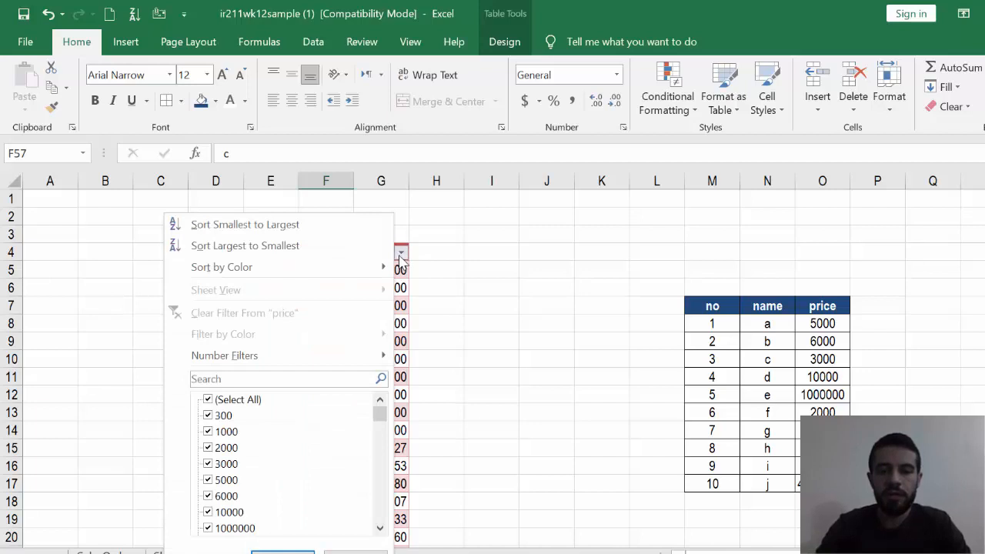
{"action": "mouse_move", "coordinate": [236, 354]}
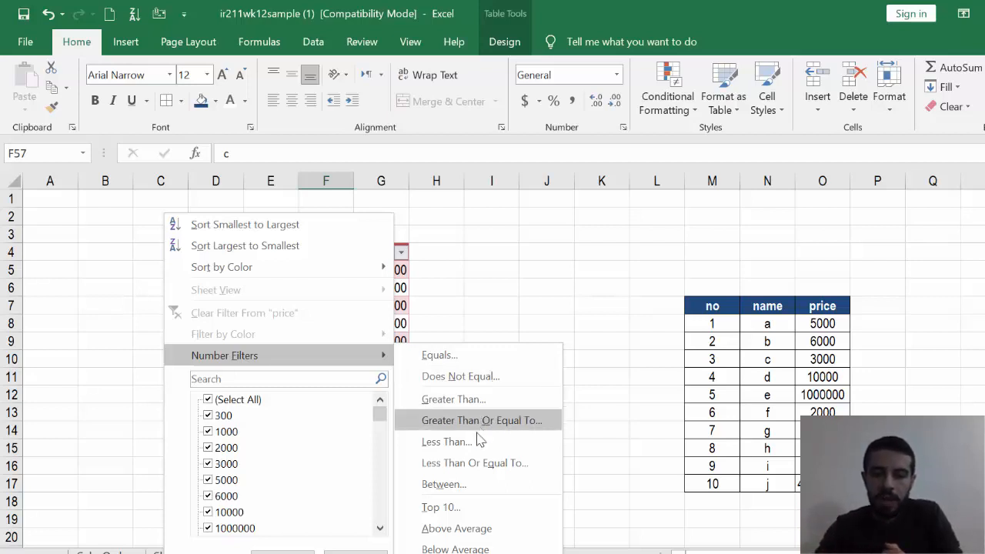
{"action": "left_click", "coordinate": [443, 484]}
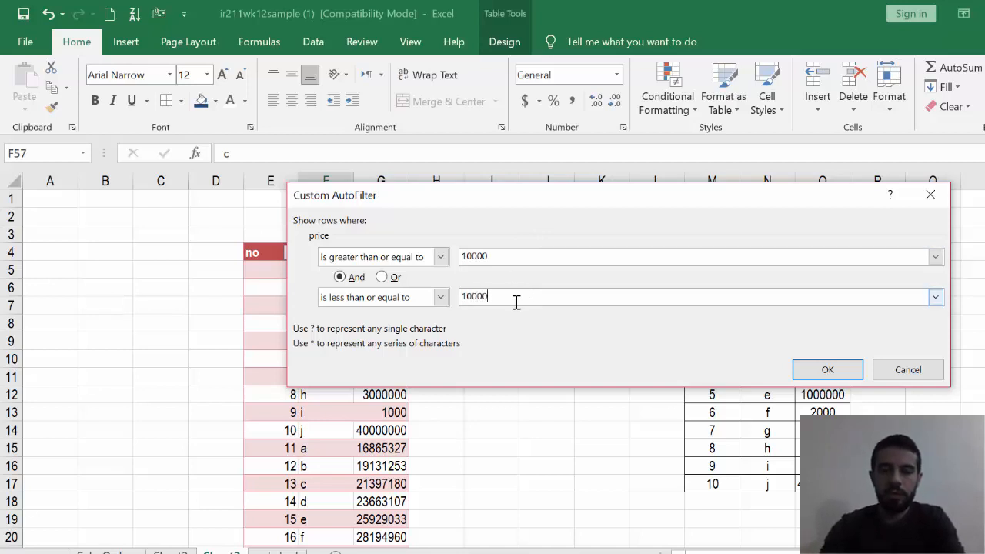
{"action": "left_click", "coordinate": [826, 369]}
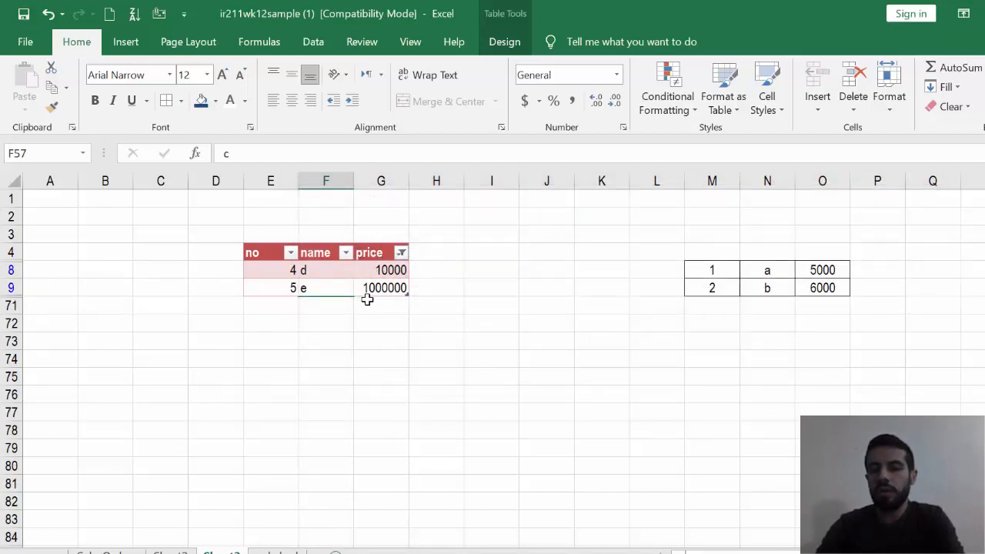
{"action": "left_click", "coordinate": [401, 254]}
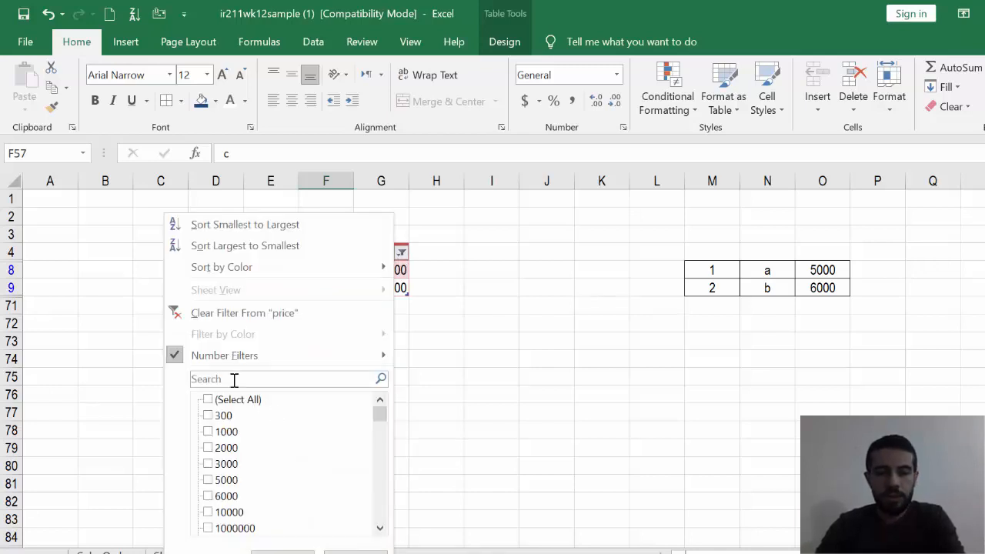
{"action": "left_click", "coordinate": [323, 316]}
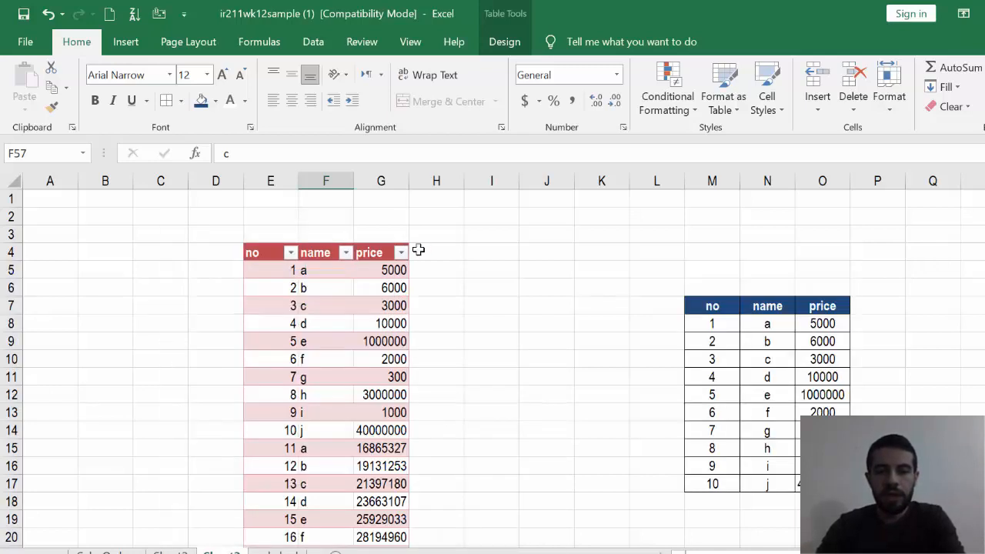
- Apply a Greater Than 1000000 number filter to the price column, and clear that filter
{"action": "left_click", "coordinate": [401, 253]}
{"action": "mouse_move", "coordinate": [293, 355]}
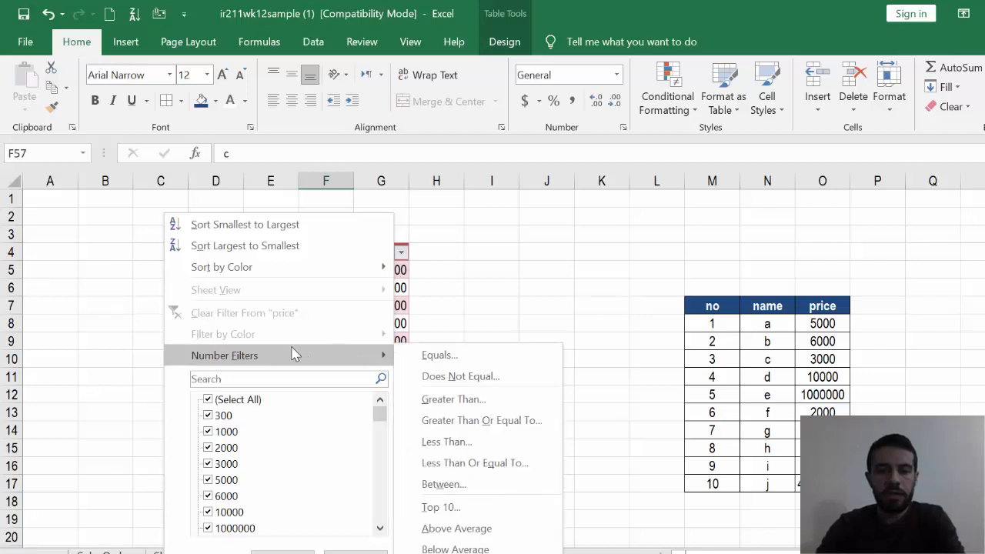
{"action": "left_click", "coordinate": [454, 402]}
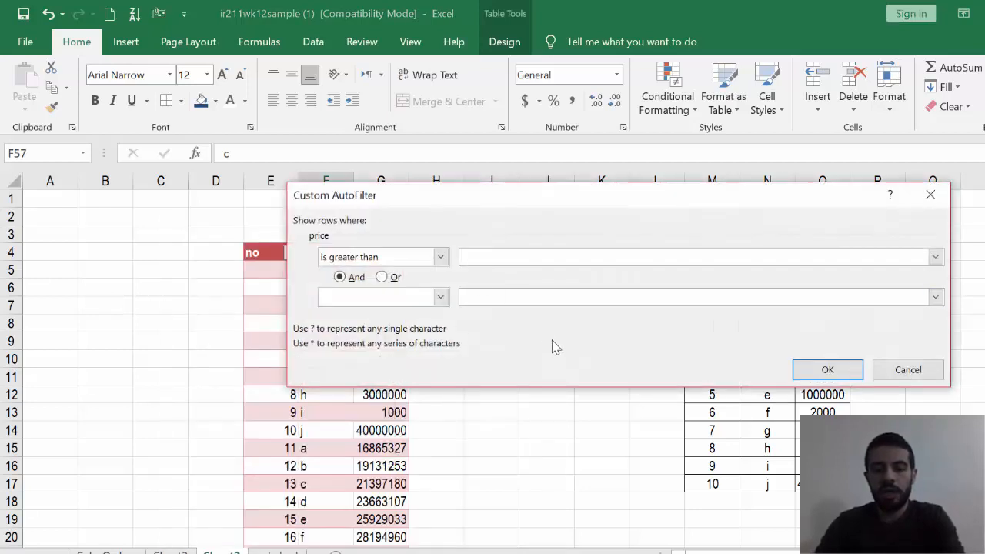
{"action": "type", "text": "1000000"}
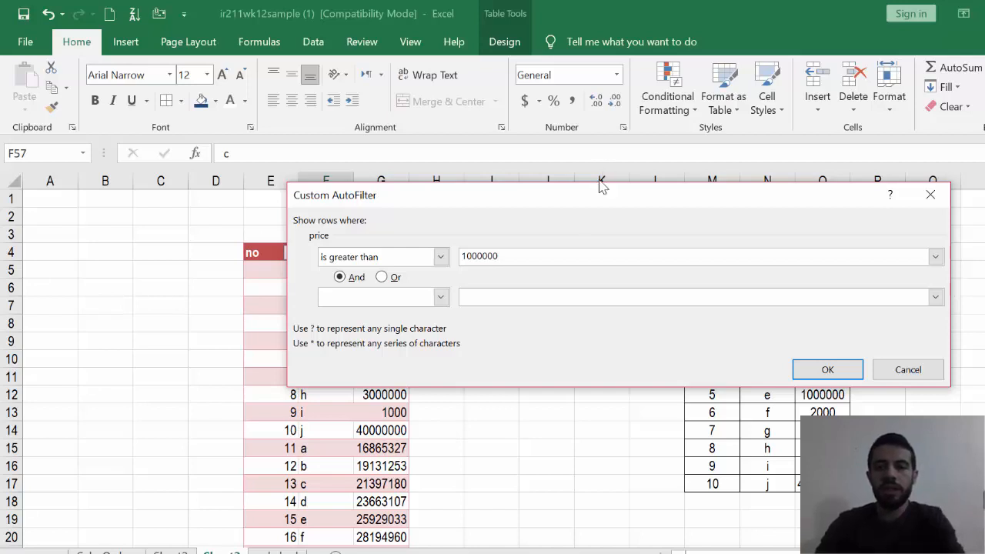
{"action": "left_click_drag", "start_coordinate": [602, 187], "coordinate": [779, 219]}
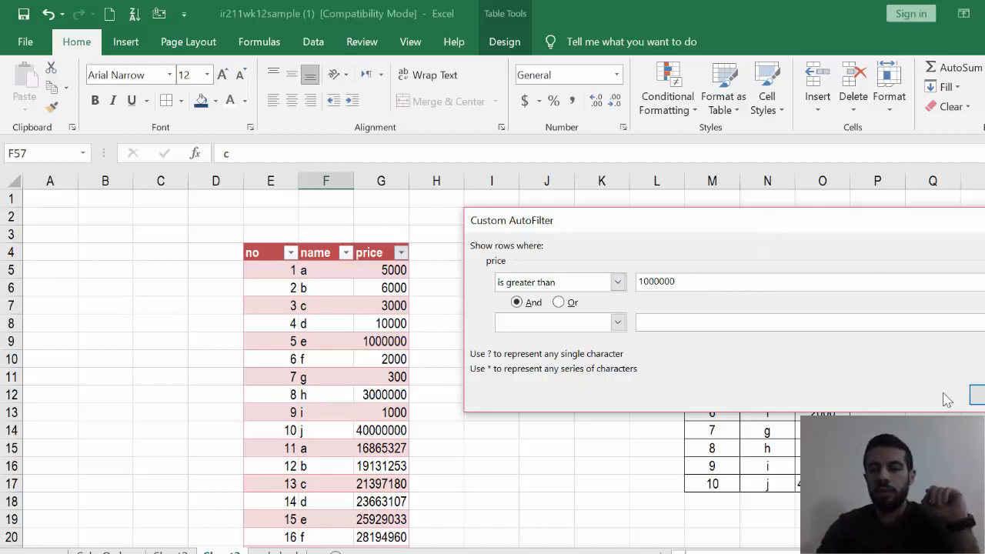
{"action": "left_click", "coordinate": [977, 396]}
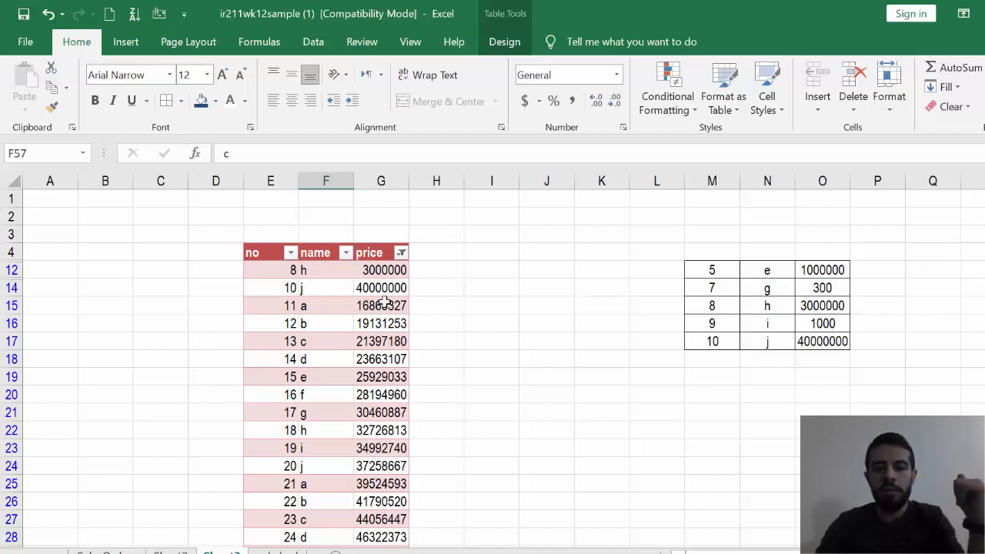
{"action": "left_click", "coordinate": [401, 253]}
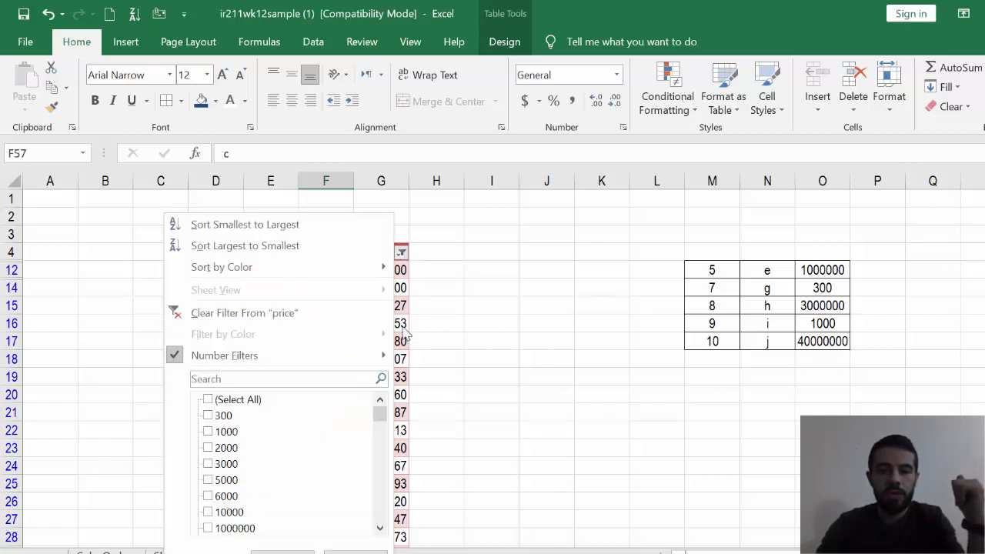
{"action": "left_click", "coordinate": [317, 314]}
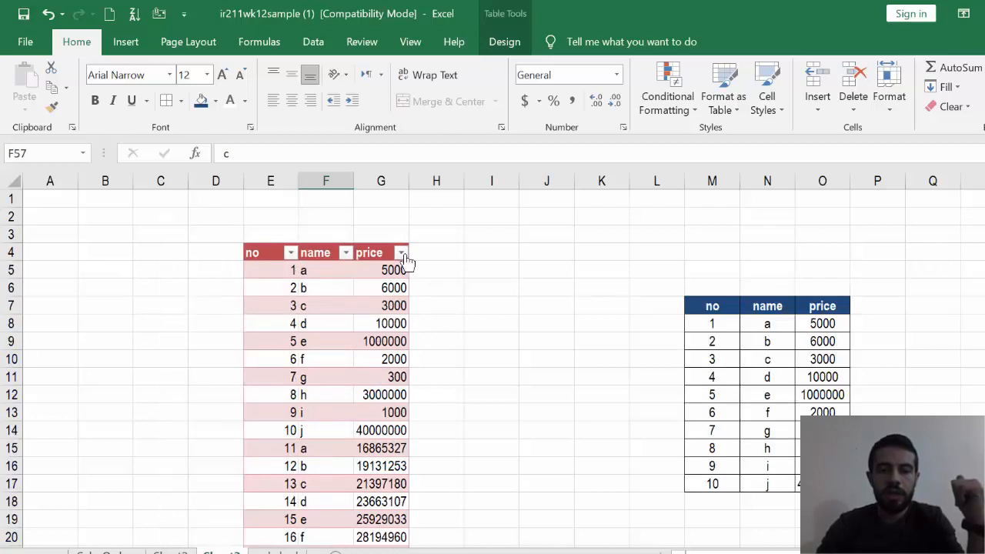
- Apply a Less Than 1000000 number filter to the price column and check the prices that remain
{"action": "left_click", "coordinate": [401, 253]}
{"action": "mouse_move", "coordinate": [358, 357]}
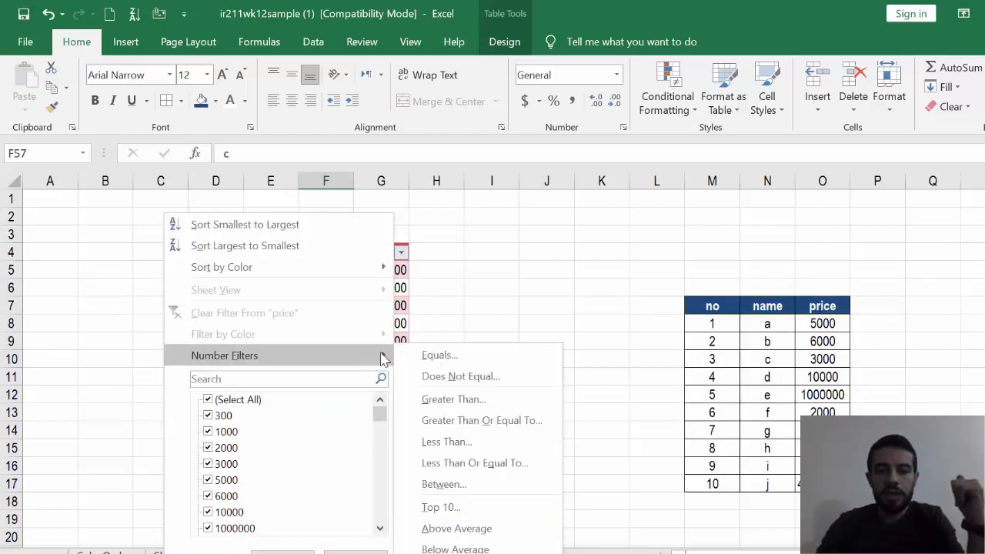
{"action": "left_click", "coordinate": [471, 445]}
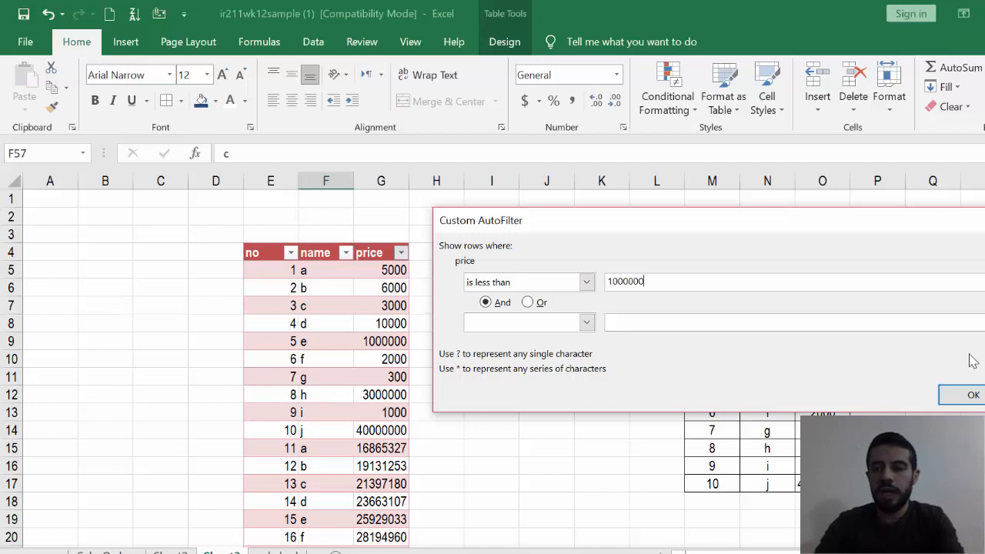
{"action": "left_click", "coordinate": [971, 394]}
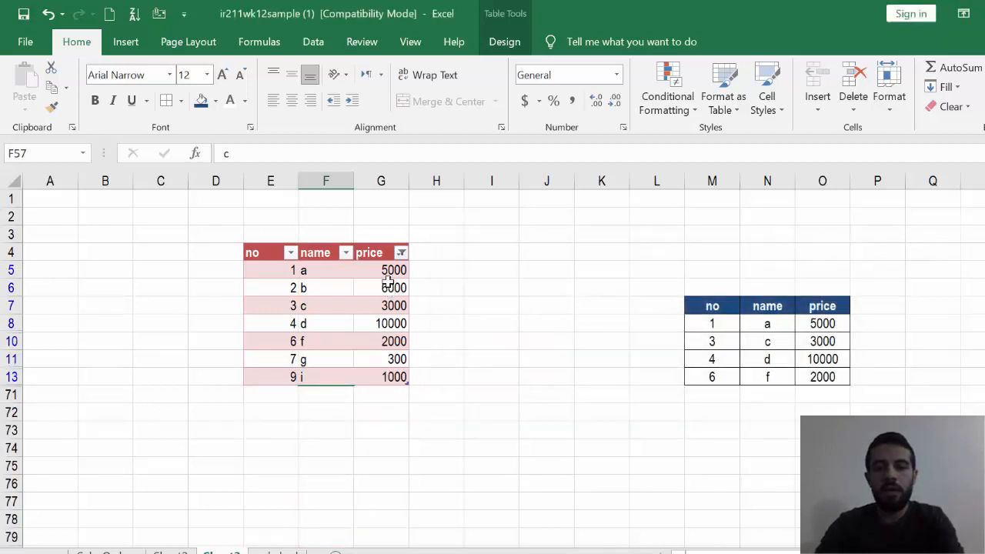
{"action": "left_click_drag", "start_coordinate": [389, 272], "coordinate": [396, 376]}
{"action": "left_click_drag", "start_coordinate": [390, 271], "coordinate": [396, 359]}
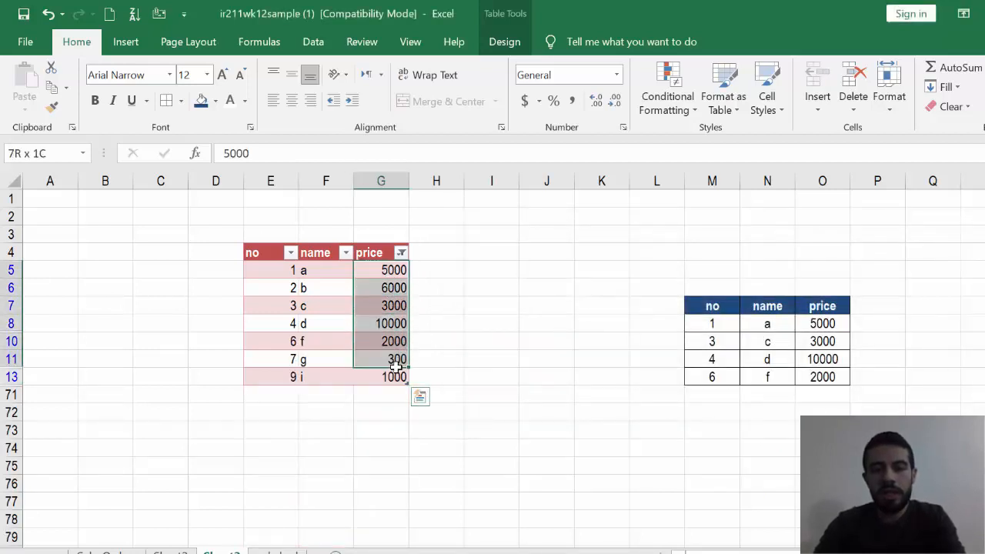
{"action": "left_click", "coordinate": [514, 341]}
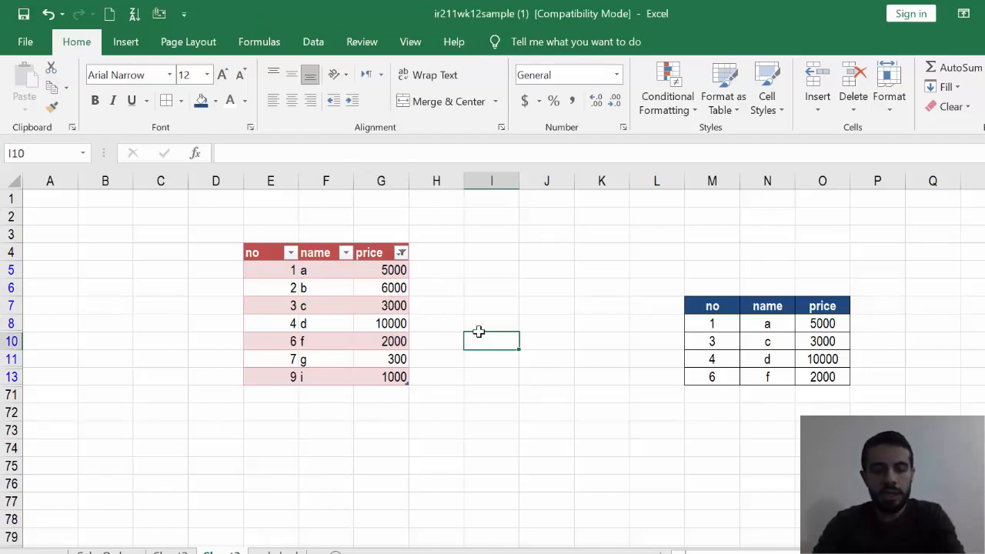
- Clear the price column's filter and select cell M11 in the manually formatted range
{"action": "left_click", "coordinate": [401, 253]}
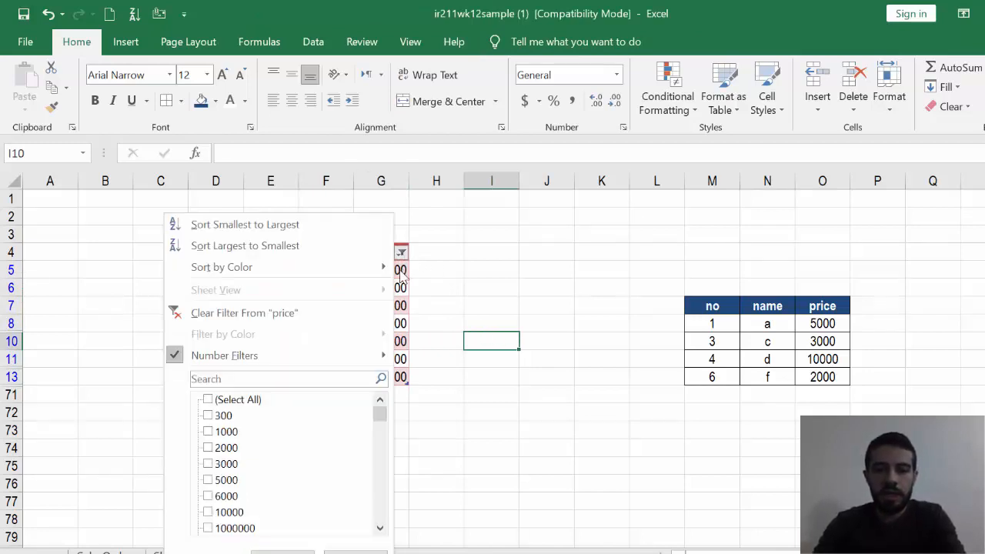
{"action": "left_click", "coordinate": [292, 314]}
{"action": "left_click", "coordinate": [438, 392]}
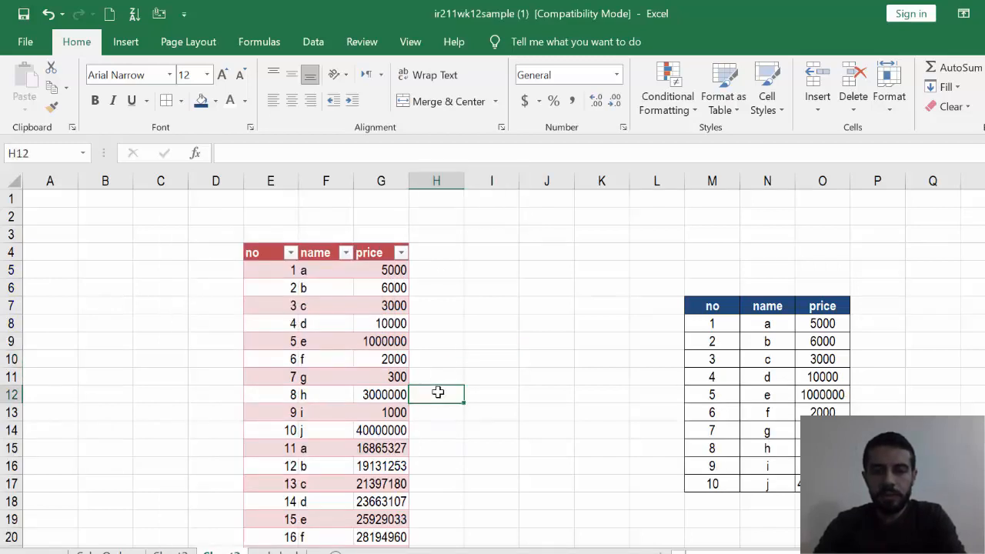
{"action": "left_click", "coordinate": [729, 374]}
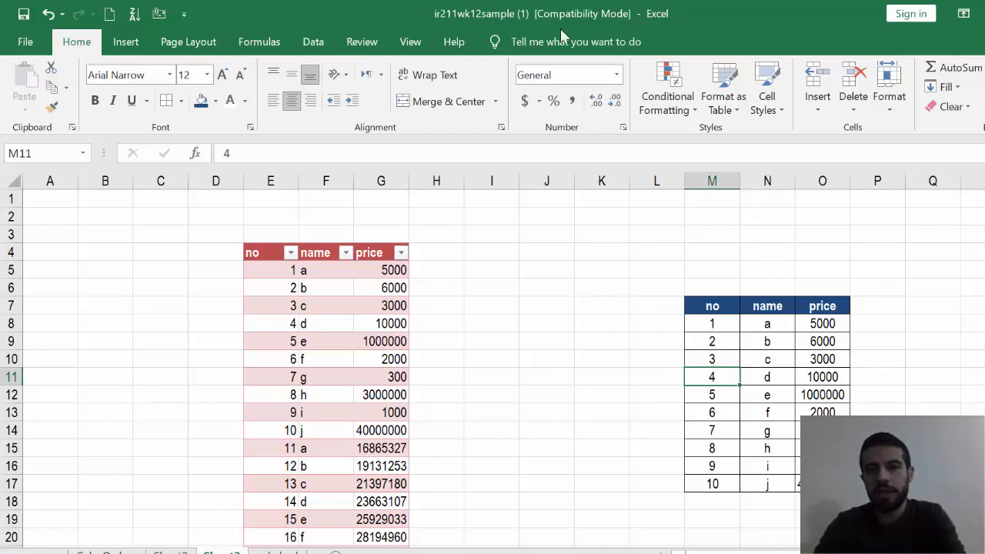
{"action": "left_click", "coordinate": [330, 433]}
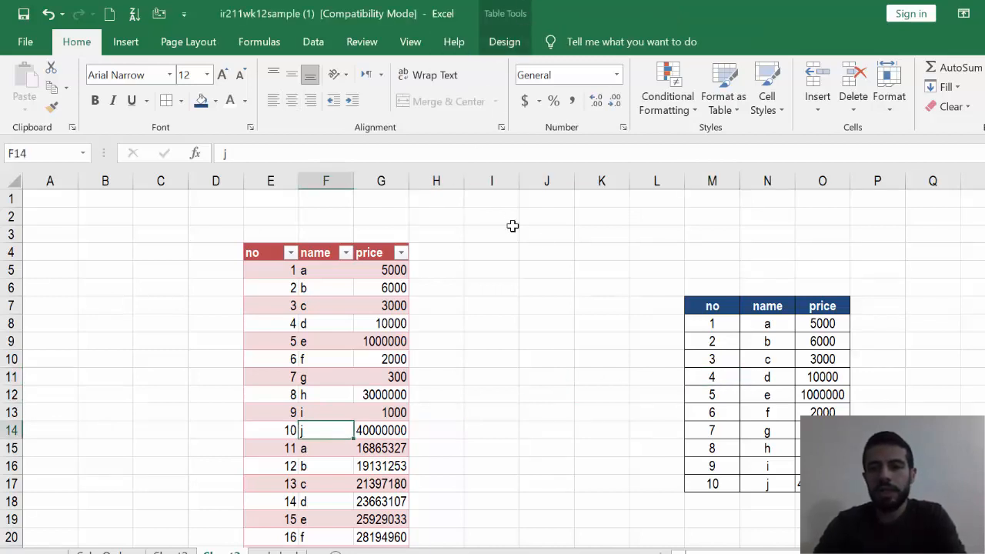
{"action": "left_click", "coordinate": [657, 269]}
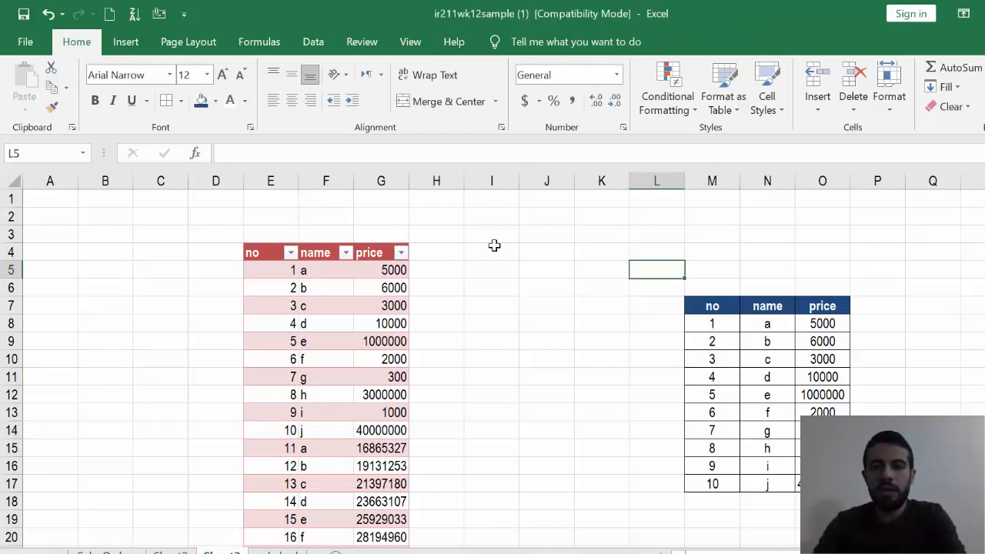
{"action": "left_click", "coordinate": [768, 395]}
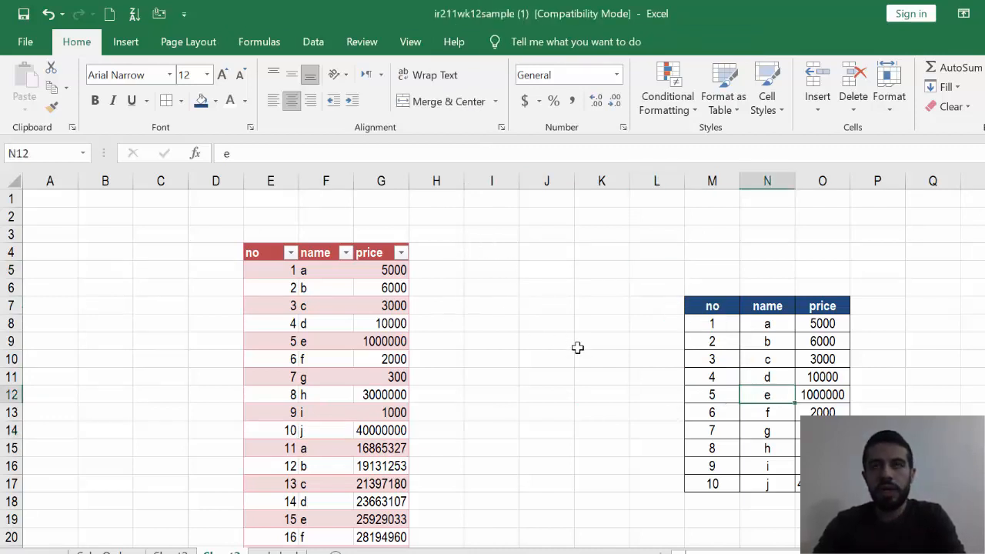
- Format the manually formatted range M7:O17 as a table with headers, using the first black banded Medium style
{"action": "left_click", "coordinate": [705, 393]}
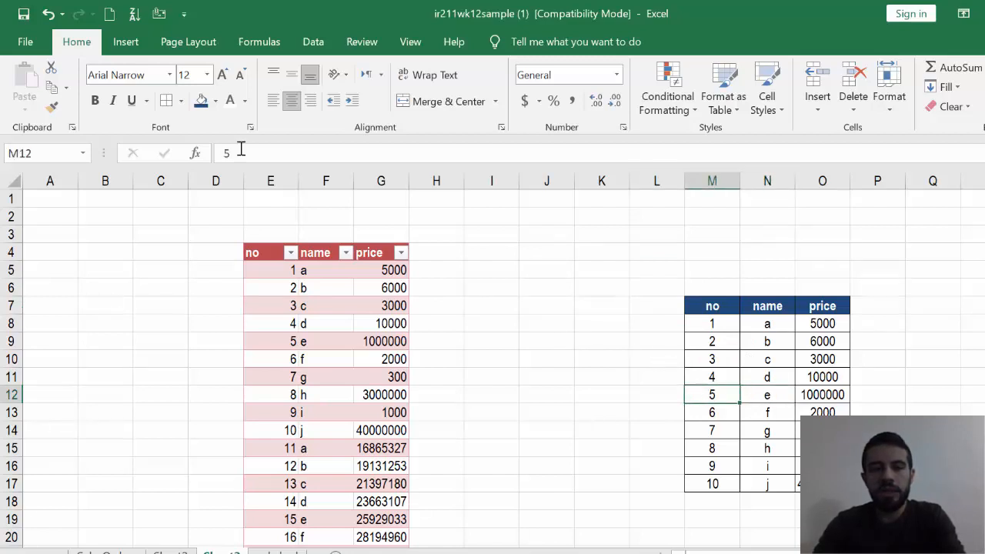
{"action": "left_click", "coordinate": [126, 42]}
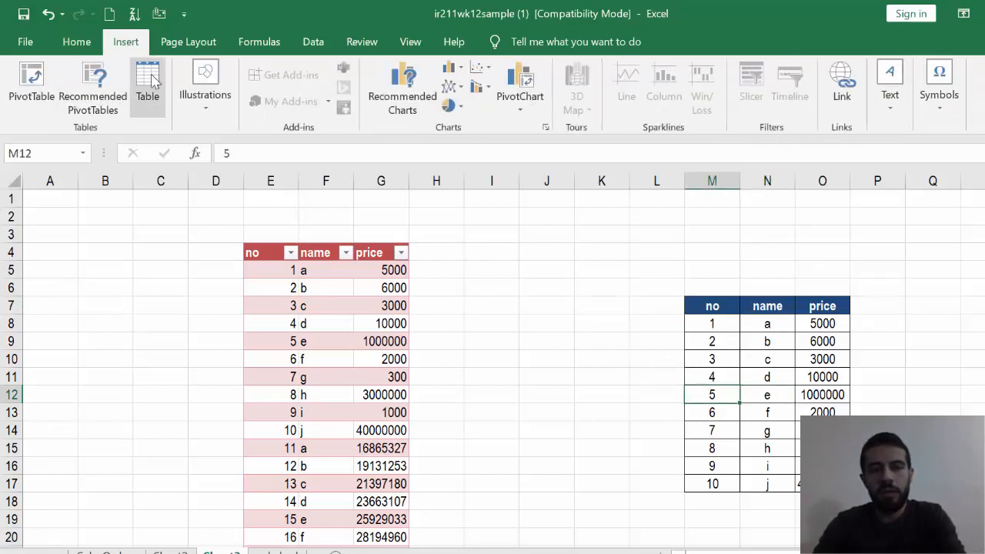
{"action": "left_click", "coordinate": [78, 43]}
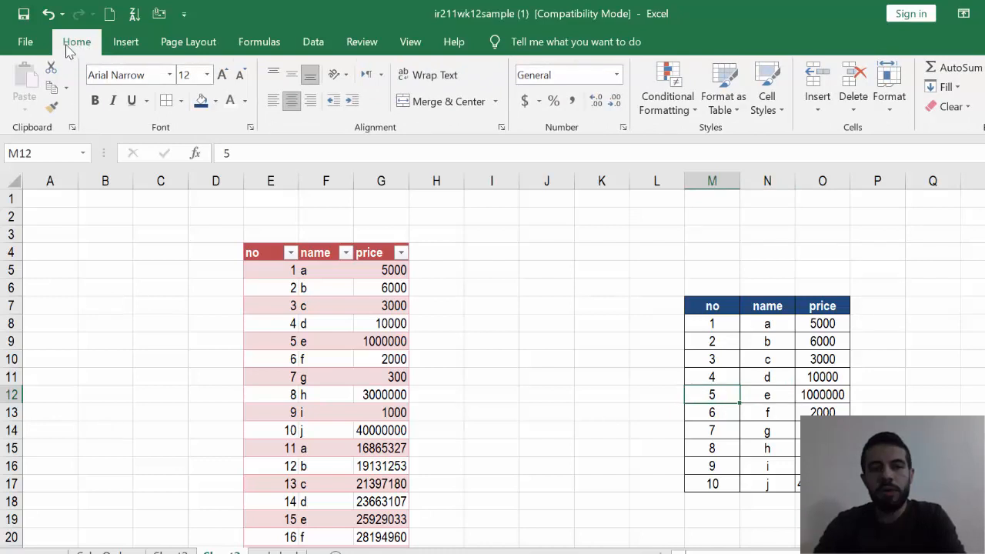
{"action": "left_click", "coordinate": [737, 113]}
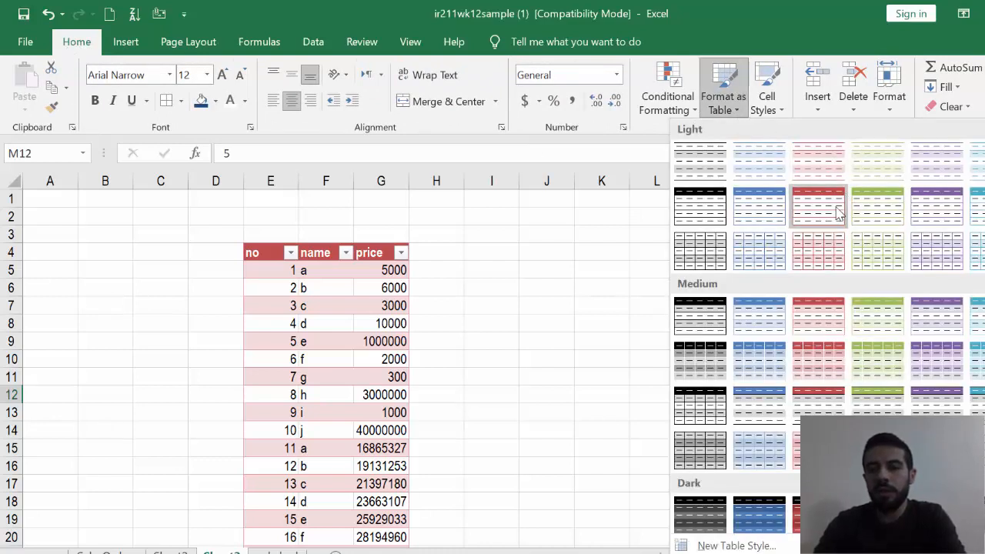
{"action": "left_click", "coordinate": [704, 322]}
{"action": "left_click", "coordinate": [750, 356]}
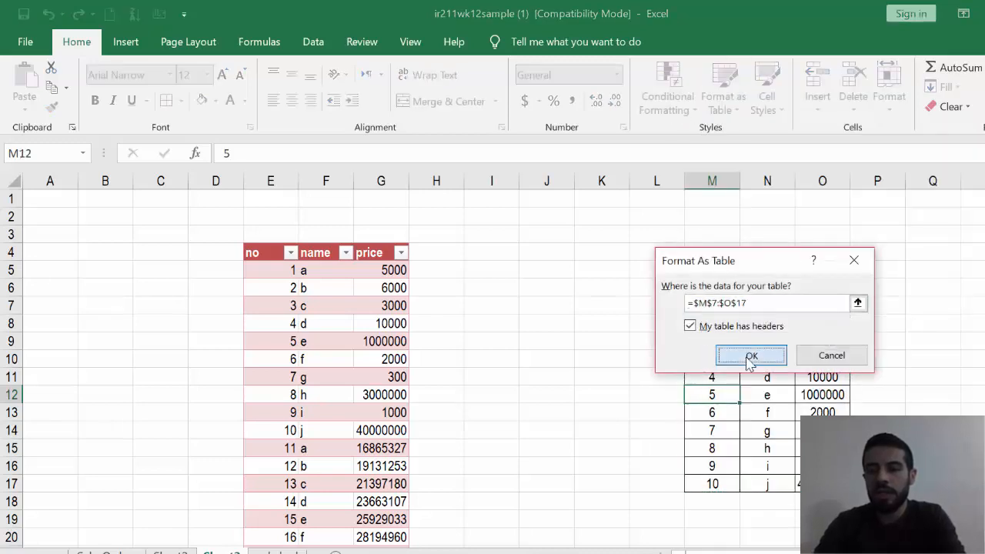
{"action": "left_click", "coordinate": [758, 377]}
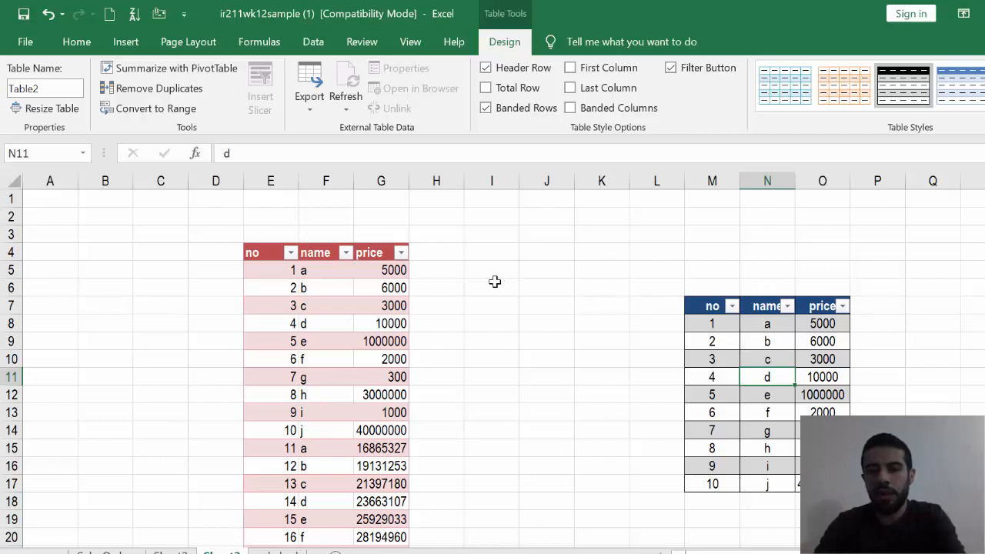
{"action": "left_click", "coordinate": [767, 415]}
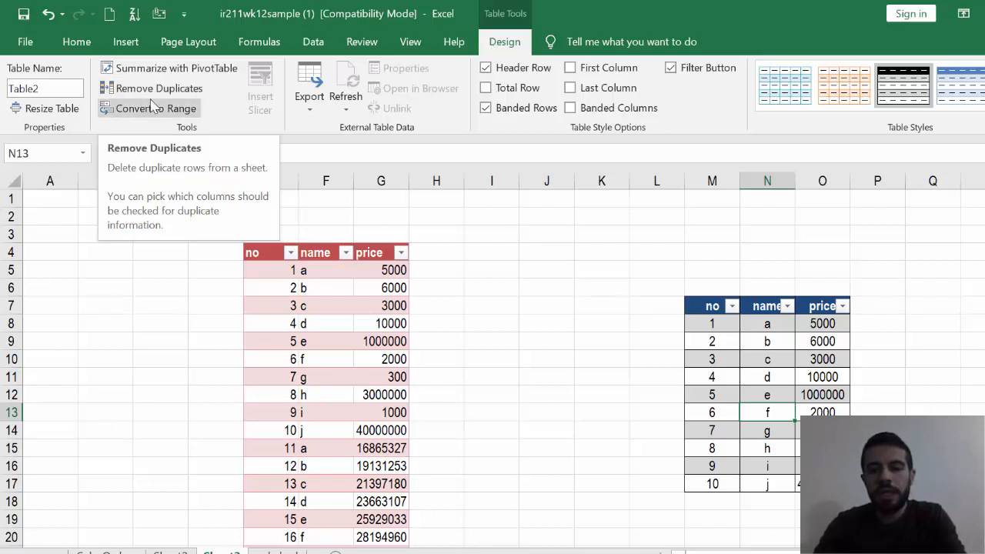
- Look down the name column of the products table for names that repeat
{"action": "left_click", "coordinate": [343, 307]}
{"action": "left_click", "coordinate": [321, 273]}
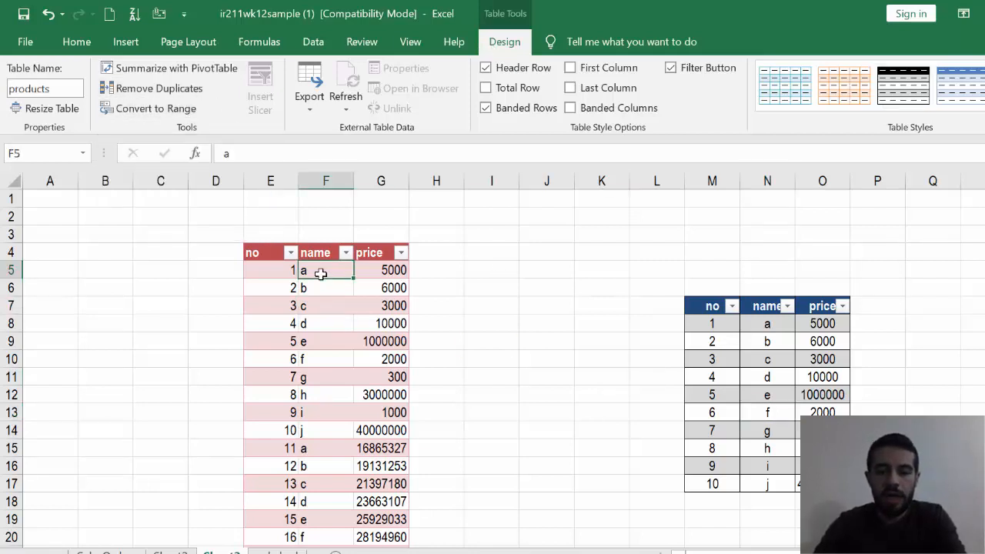
{"action": "key", "text": "Down"}
{"action": "key", "text": "Down"}
{"action": "key", "text": "Down"}
{"action": "key", "text": "Down"}
{"action": "key", "text": "Down"}
{"action": "key", "text": "Down"}
{"action": "key", "text": "Down"}
{"action": "key", "text": "Down"}
{"action": "key", "text": "Down"}
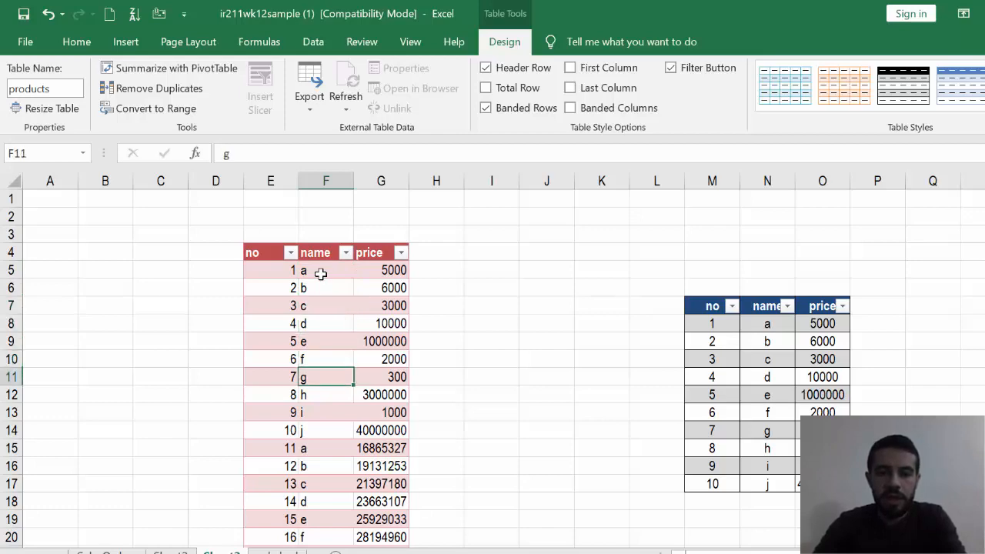
{"action": "key", "text": "Down"}
{"action": "key", "text": "Down"}
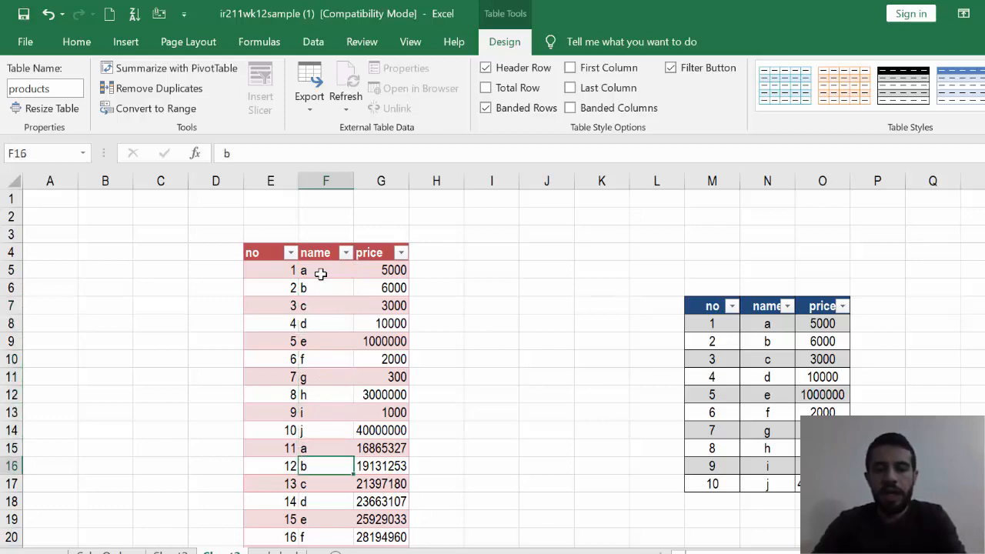
{"action": "key", "text": "Down"}
{"action": "key", "text": "Down"}
{"action": "key", "text": "Down"}
{"action": "key", "text": "Down"}
{"action": "key", "text": "Down"}
{"action": "key", "text": "Down"}
{"action": "key", "text": "Down"}
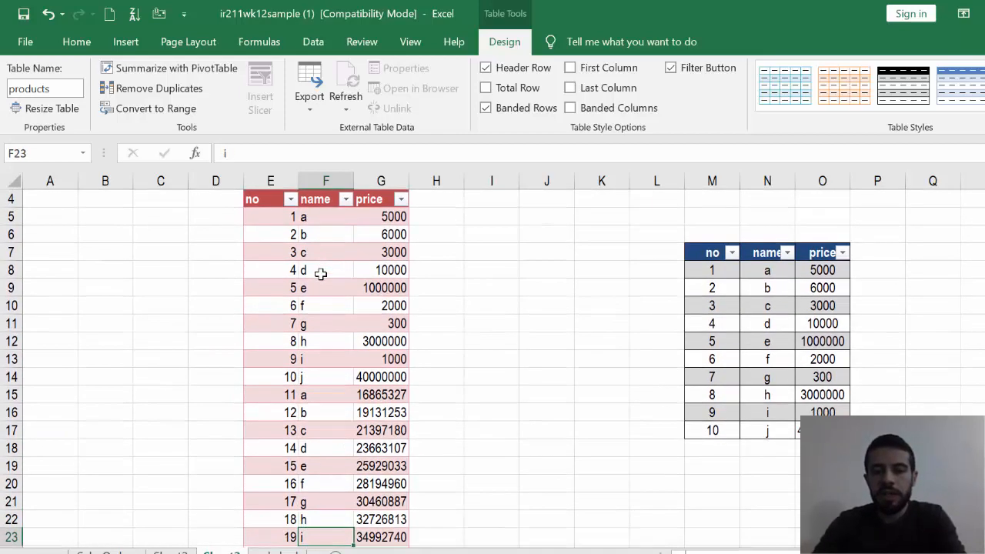
{"action": "key", "text": "Up"}
{"action": "key", "text": "Up"}
{"action": "key", "text": "Up"}
{"action": "key", "text": "Up"}
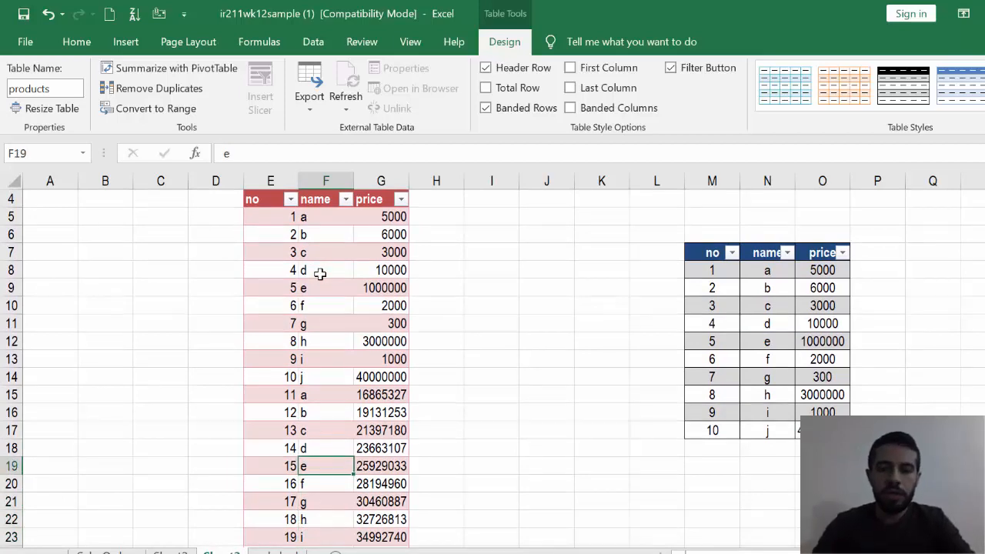
{"action": "left_click", "coordinate": [321, 251]}
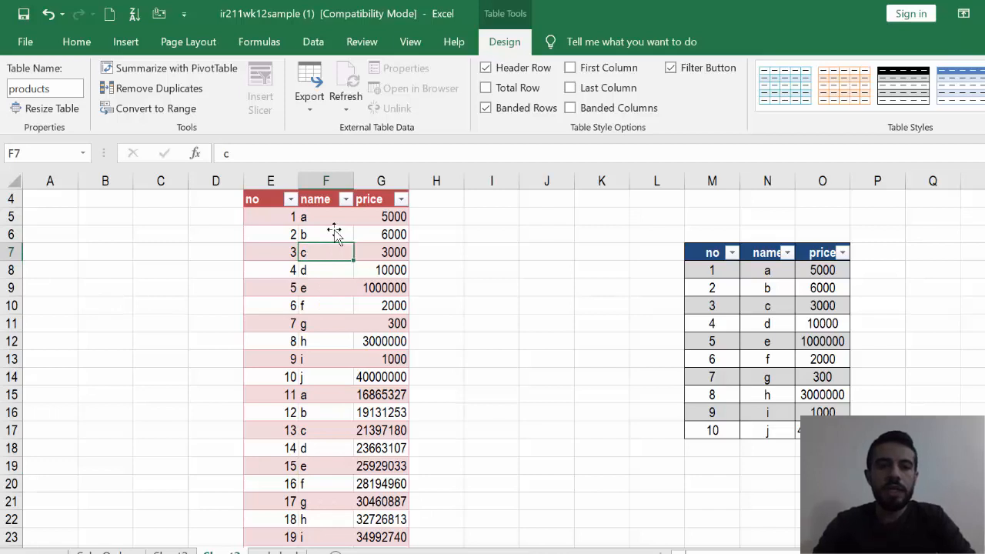
{"action": "left_click", "coordinate": [347, 285]}
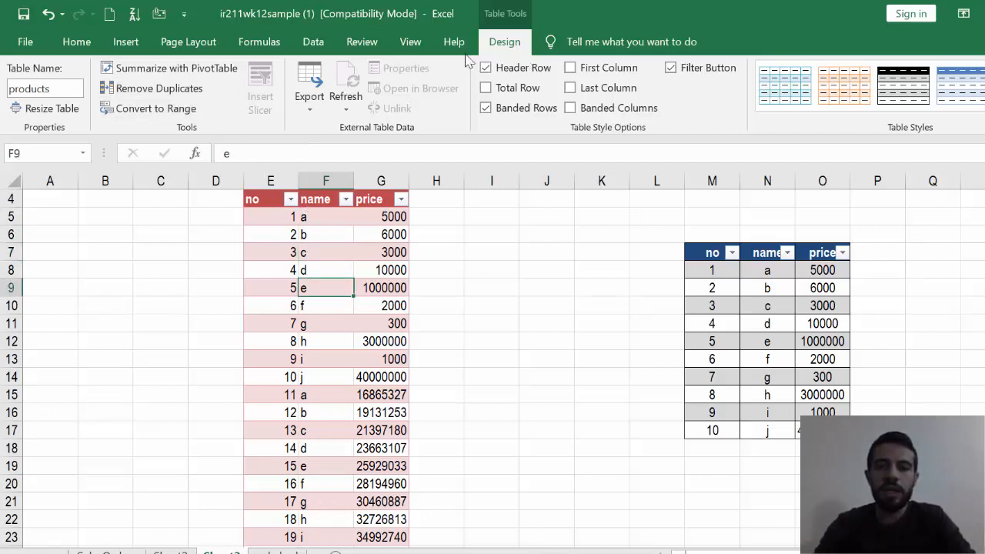
- Remove duplicate rows from the products table, comparing only the name column
{"action": "left_click", "coordinate": [167, 91]}
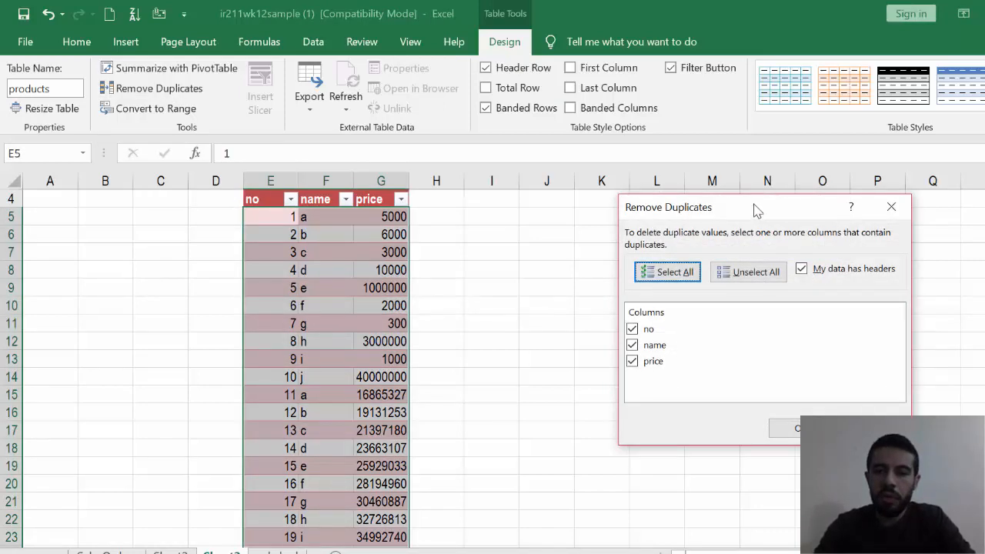
{"action": "left_click_drag", "start_coordinate": [753, 206], "coordinate": [685, 127]}
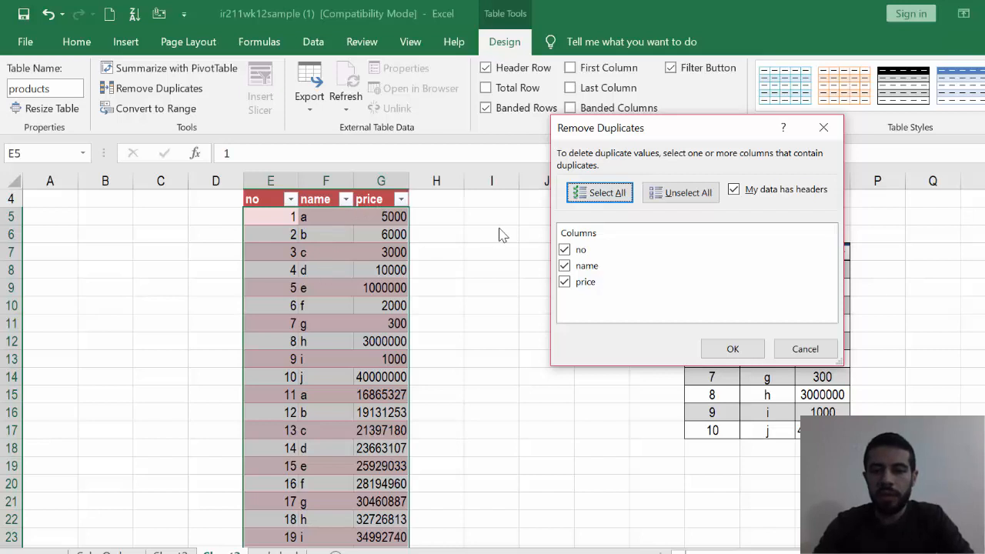
{"action": "left_click", "coordinate": [565, 249]}
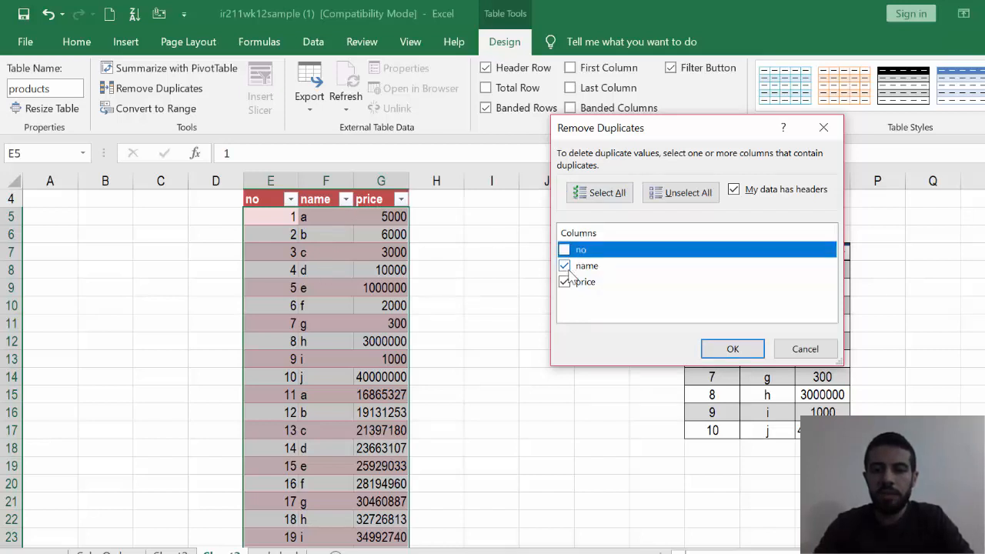
{"action": "left_click", "coordinate": [571, 283]}
{"action": "left_click", "coordinate": [567, 270]}
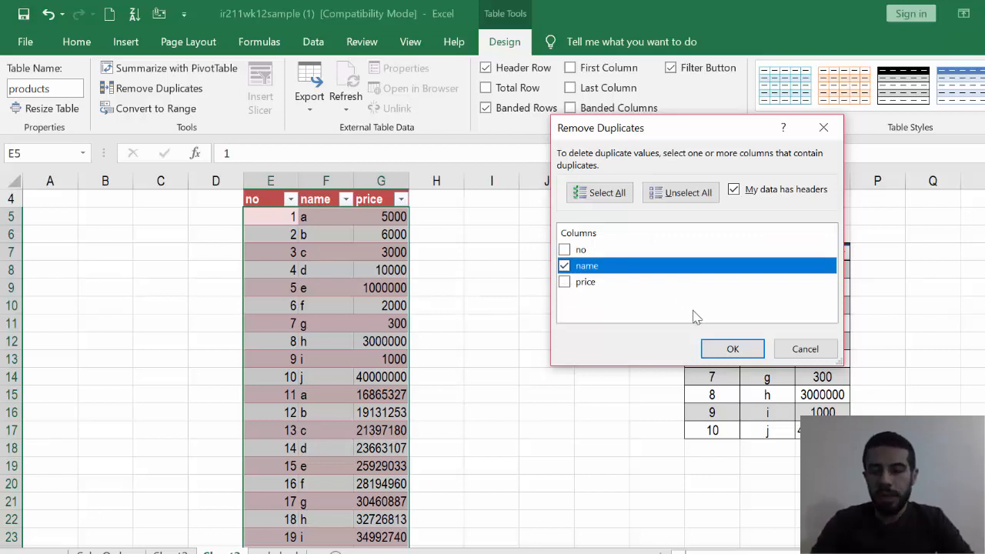
{"action": "left_click", "coordinate": [730, 348]}
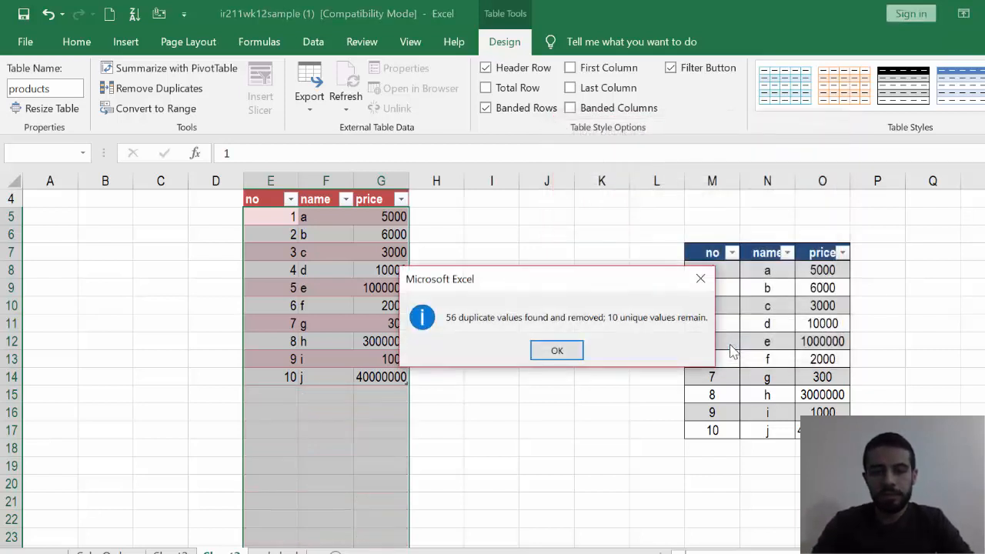
{"action": "left_click", "coordinate": [567, 354]}
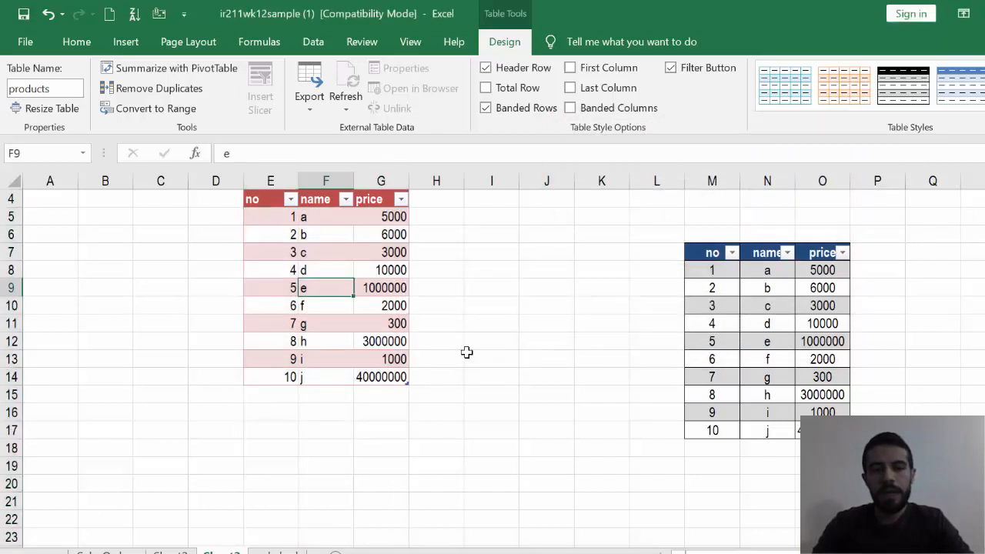
- Check the remaining entries in the products table's name column for repeated names
{"action": "left_click", "coordinate": [325, 219]}
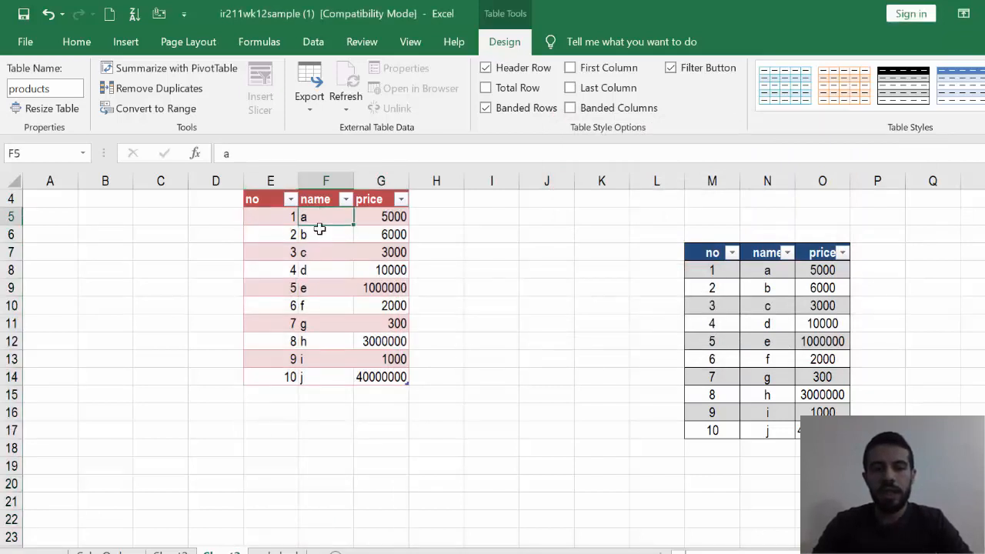
{"action": "left_click", "coordinate": [318, 231]}
{"action": "left_click", "coordinate": [314, 252]}
{"action": "left_click", "coordinate": [315, 270]}
{"action": "left_click", "coordinate": [317, 323]}
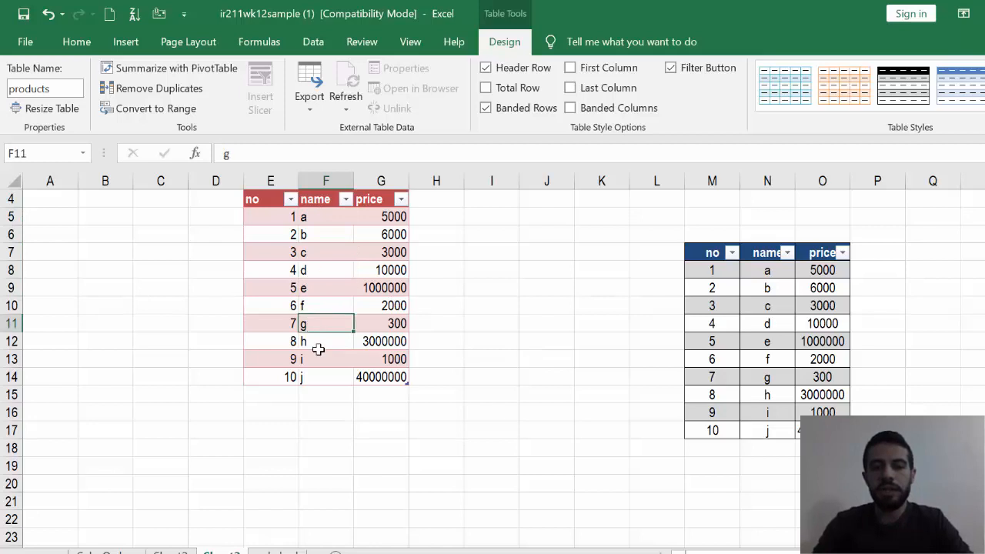
{"action": "left_click", "coordinate": [316, 393]}
{"action": "left_click", "coordinate": [310, 265]}
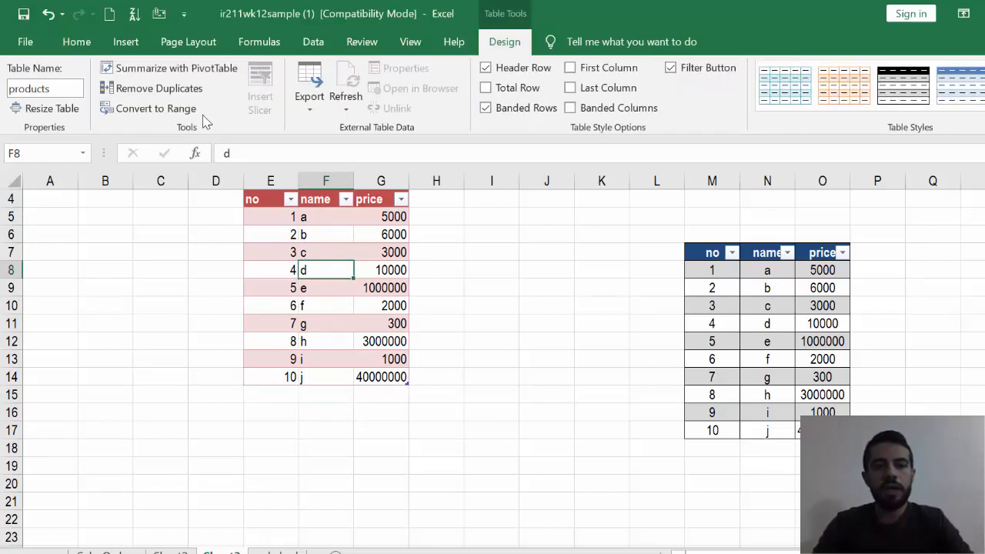
{"action": "left_click", "coordinate": [318, 236]}
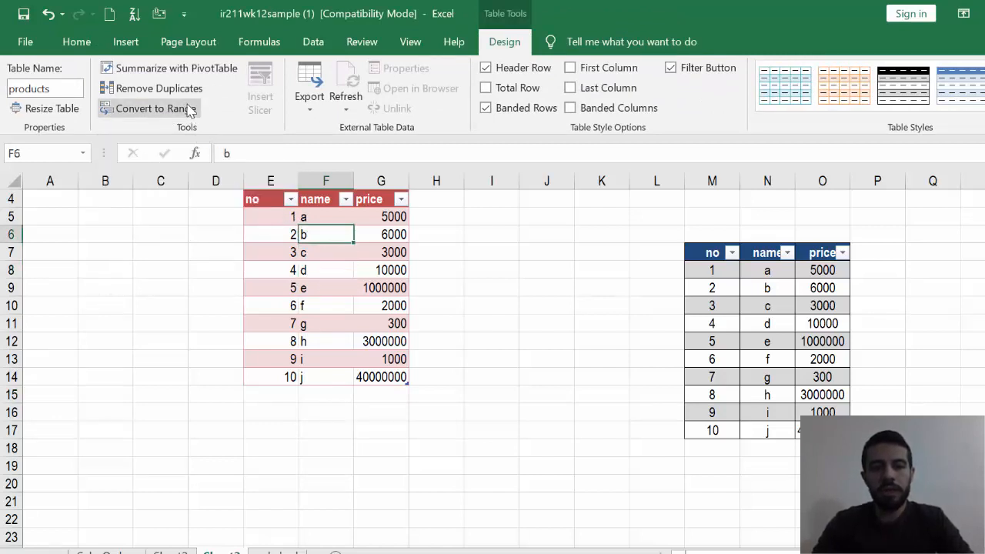
- Convert the products table to a normal range and select cell G10 in it
{"action": "left_click", "coordinate": [541, 293]}
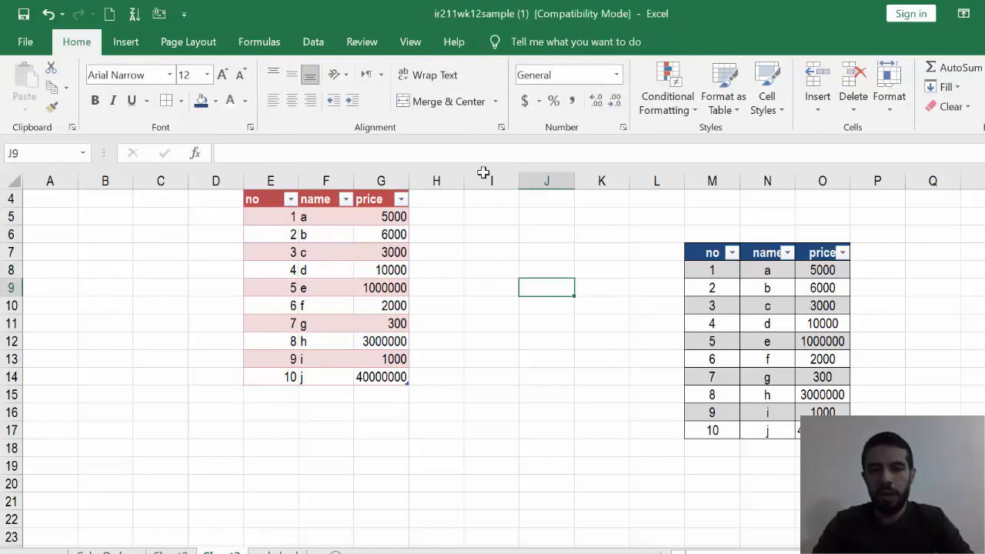
{"action": "left_click", "coordinate": [387, 231]}
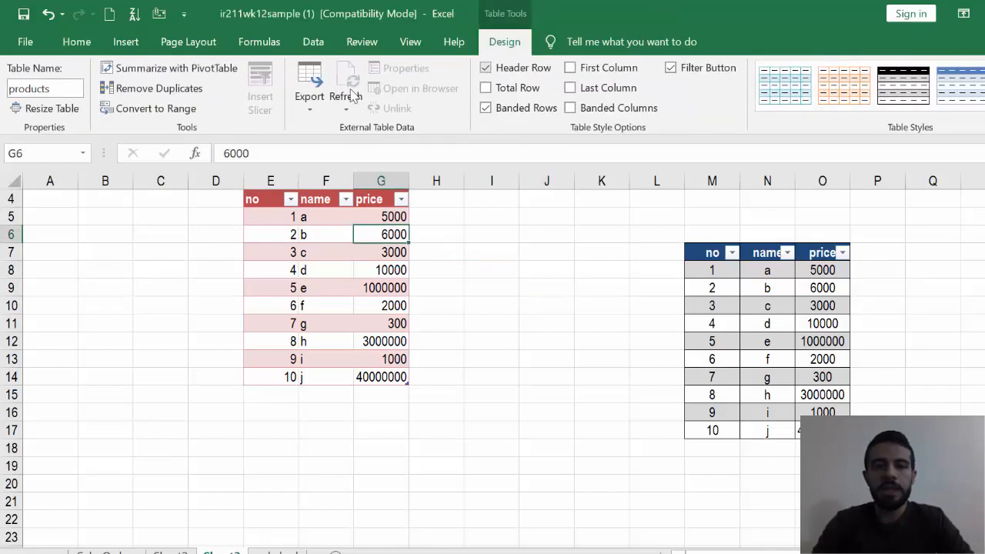
{"action": "left_click", "coordinate": [163, 113]}
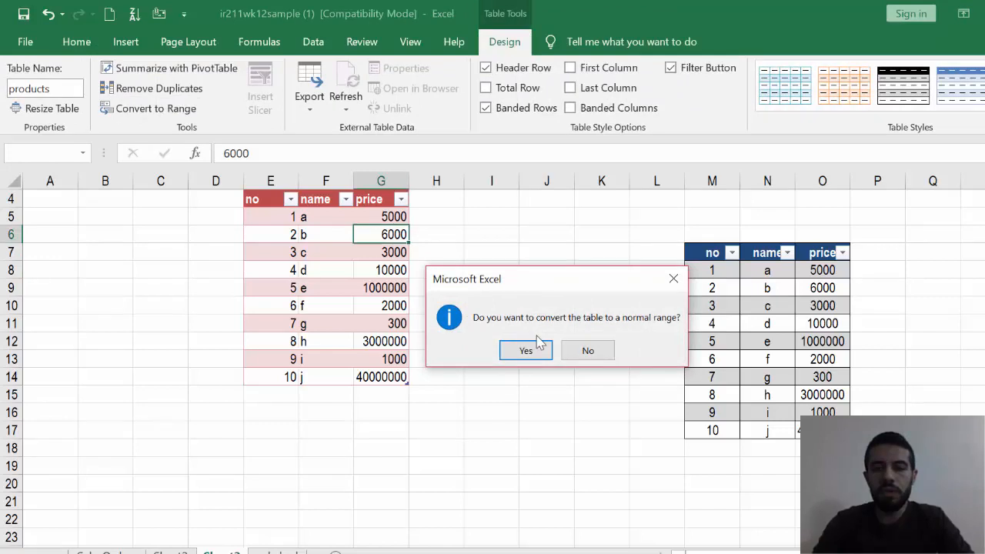
{"action": "left_click", "coordinate": [543, 355]}
{"action": "left_click", "coordinate": [539, 354]}
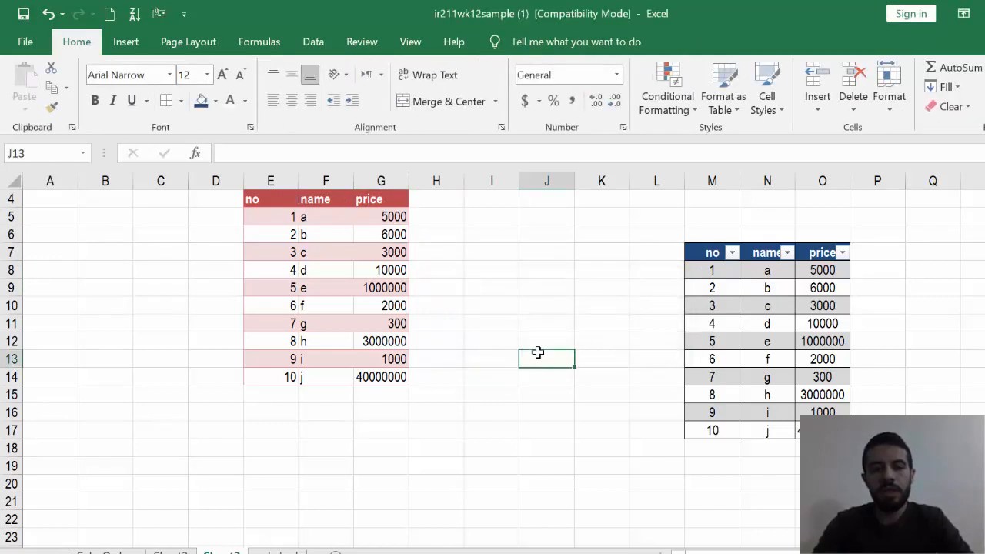
{"action": "left_click", "coordinate": [394, 308]}
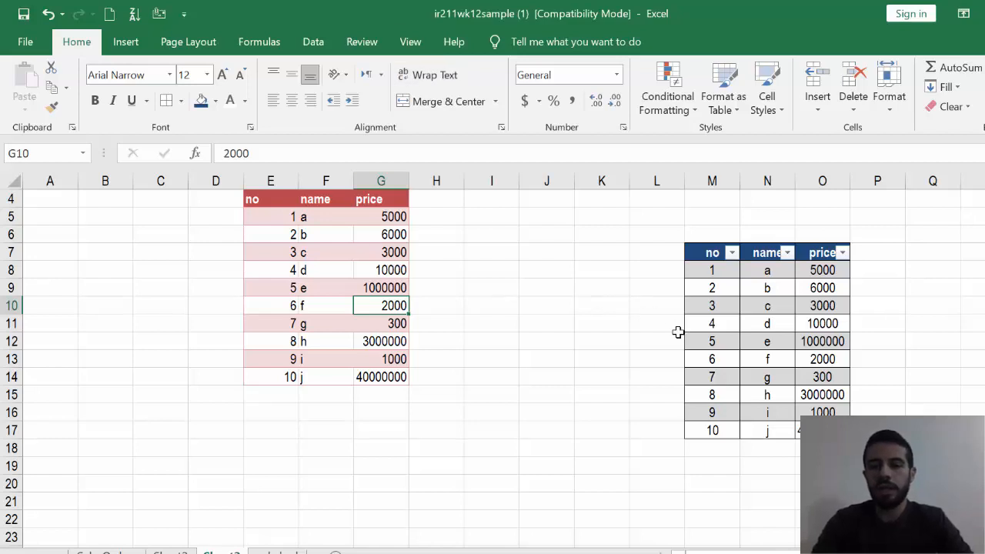
- Convert the table in M7:O17 to a normal range and select the empty cell K14
{"action": "left_click", "coordinate": [722, 343]}
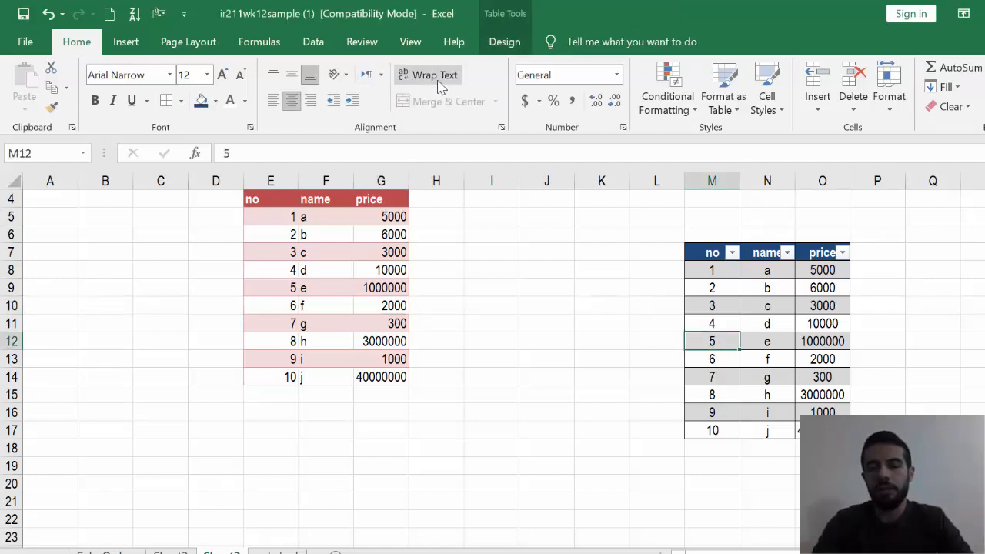
{"action": "left_click", "coordinate": [504, 41]}
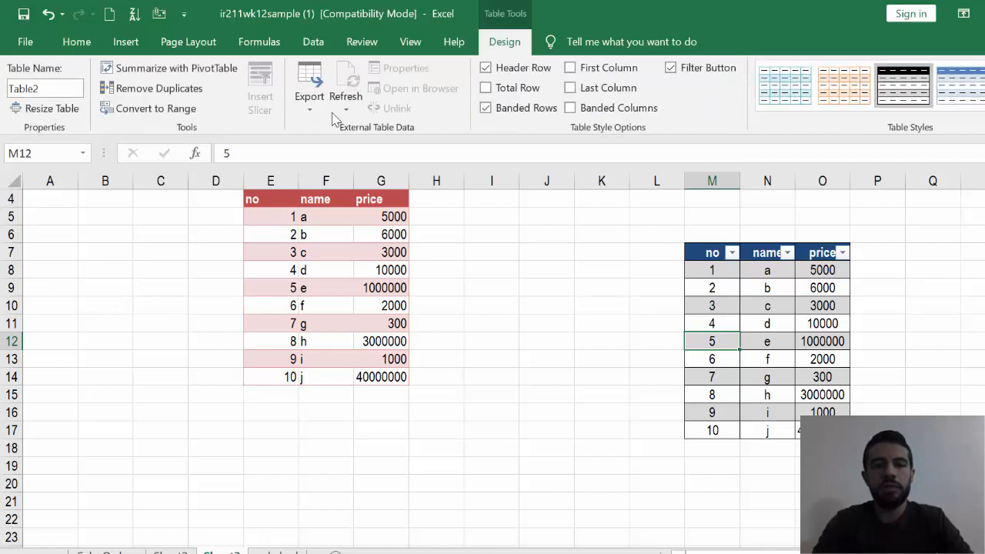
{"action": "left_click", "coordinate": [184, 109]}
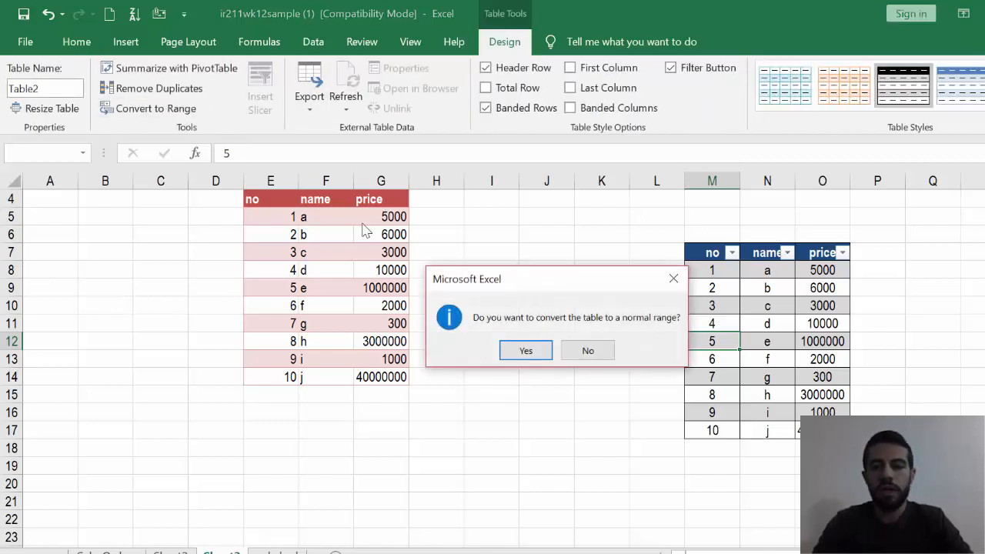
{"action": "left_click", "coordinate": [523, 350]}
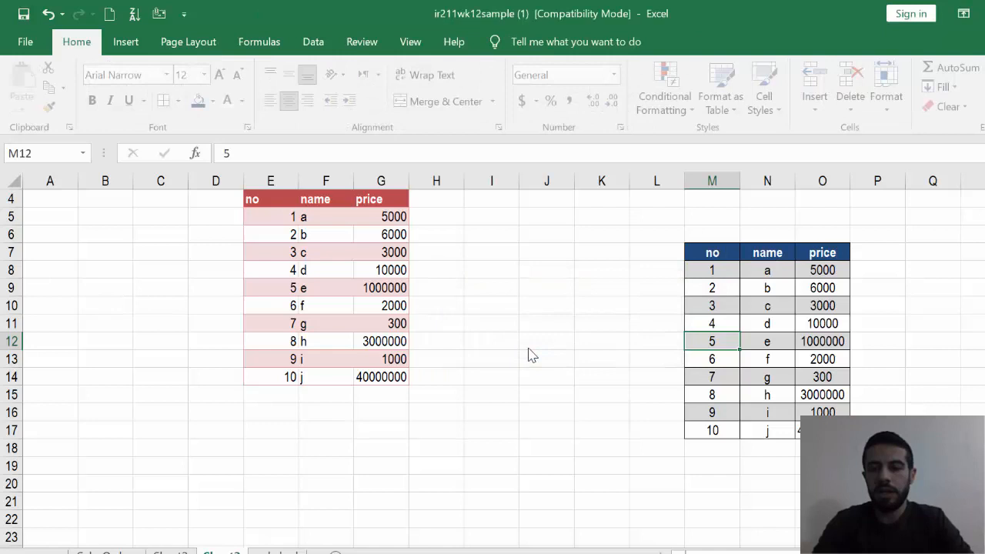
{"action": "left_click", "coordinate": [575, 369]}
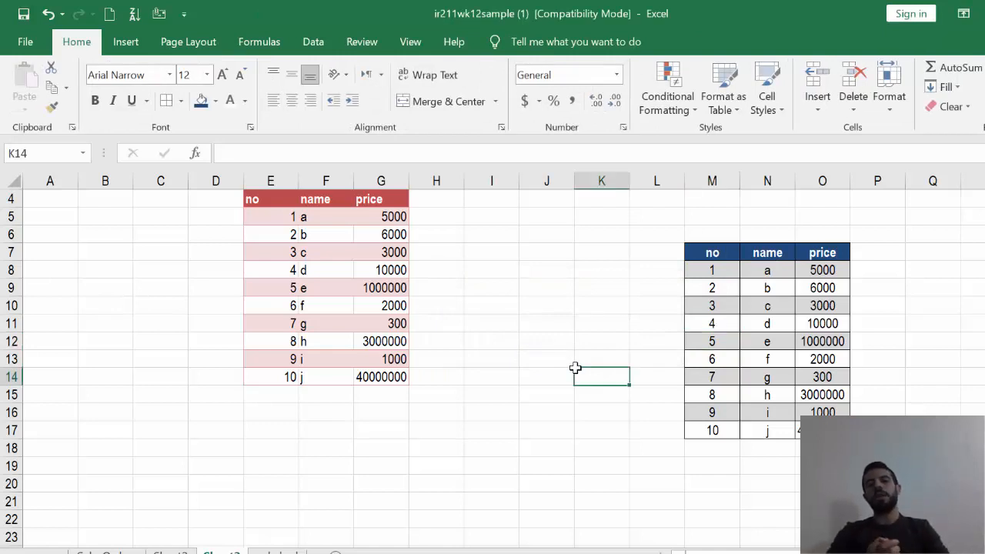